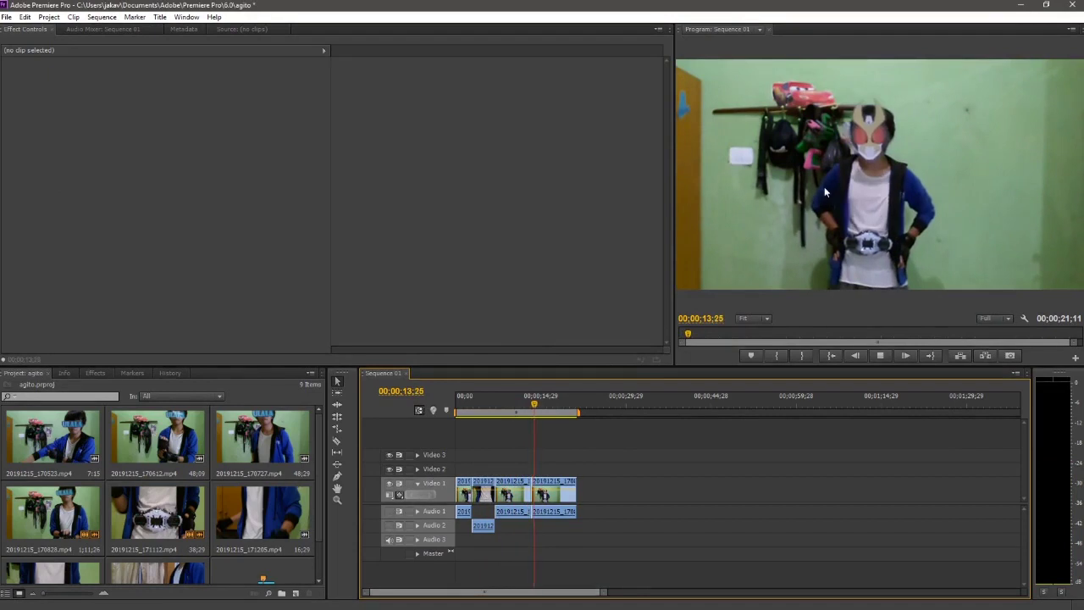
Step: Review the belt close-up clip and the standing-pose clips that follow it in Sequence 01
left_click(546, 403)
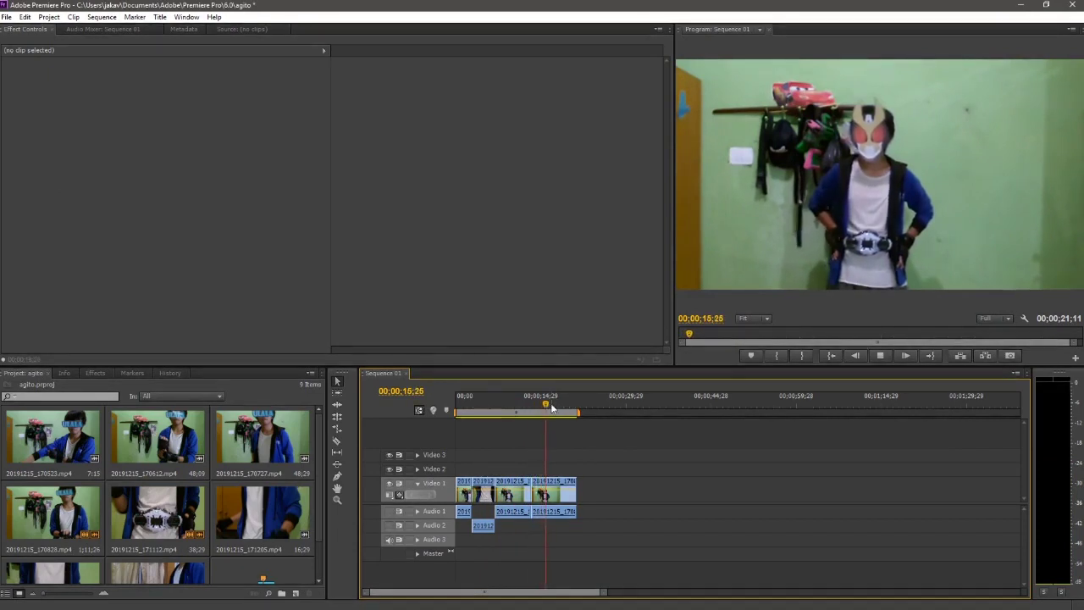
left_click_drag(547, 404, 485, 408)
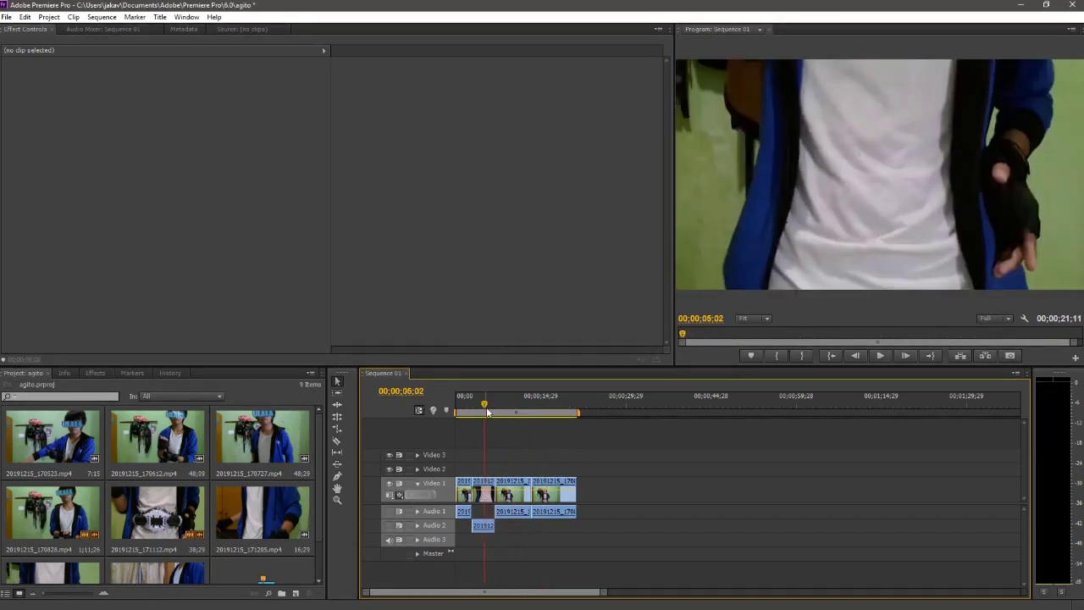
left_click(487, 491)
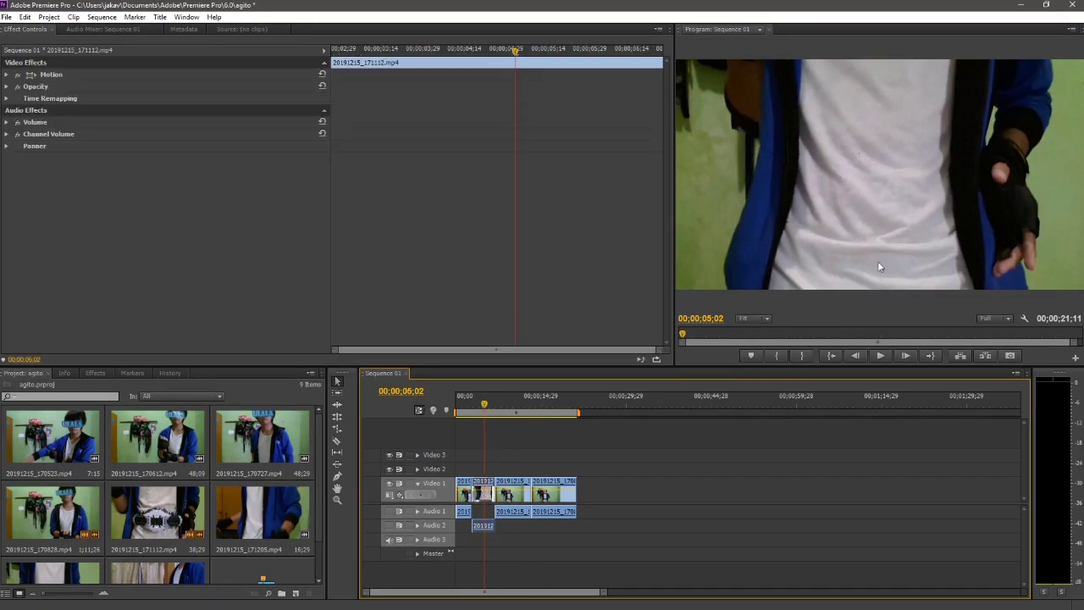
mouse_move(525, 397)
left_mouse_down()
mouse_move(508, 413)
mouse_move(524, 417)
left_mouse_up()
left_click(522, 480)
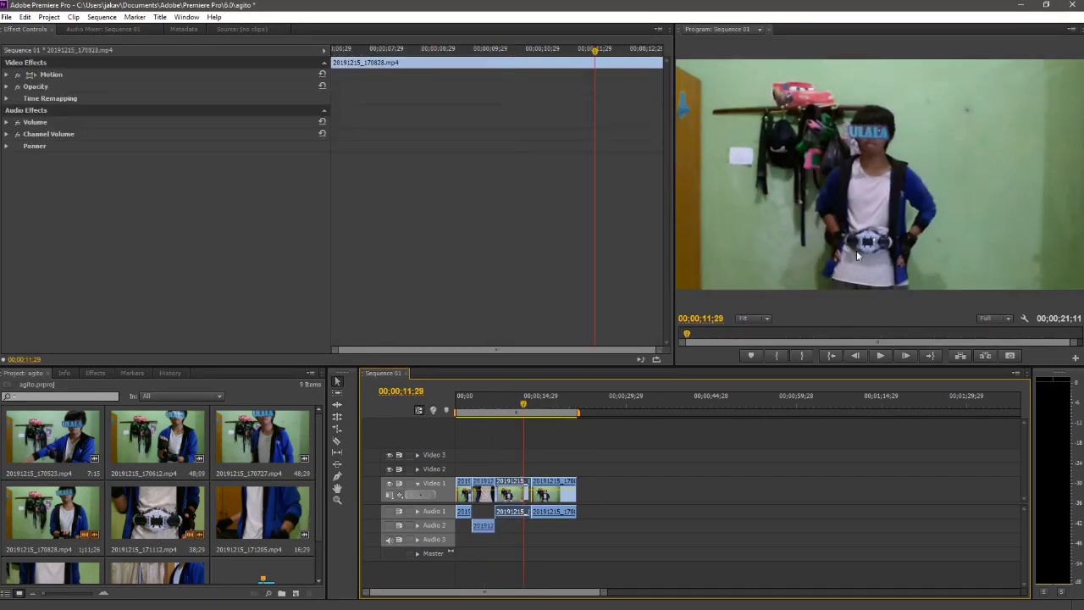
left_click_drag(524, 406, 492, 402)
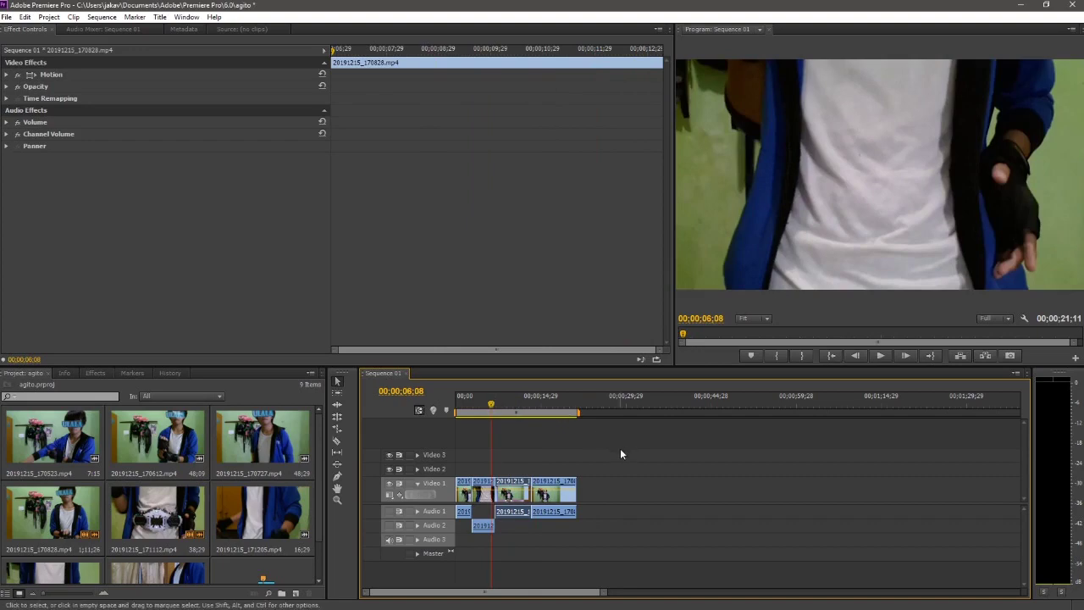
left_click(483, 489)
left_click(482, 398)
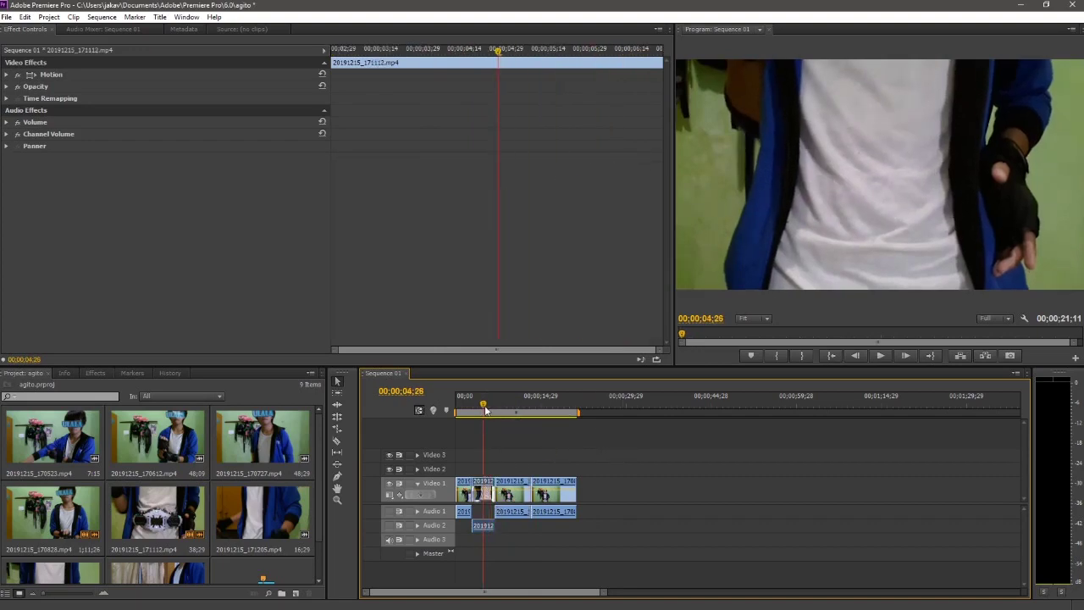
Step: Replace the 20191215_171112.mp4 clip and the two clips after it with a linked After Effects composition
right_click(489, 487)
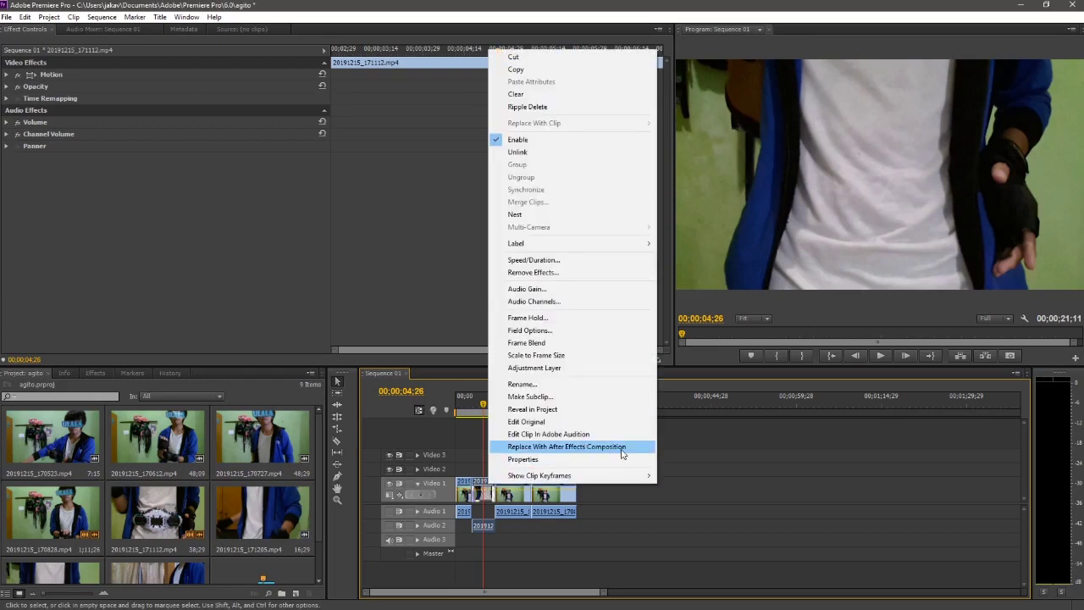
left_click(623, 491)
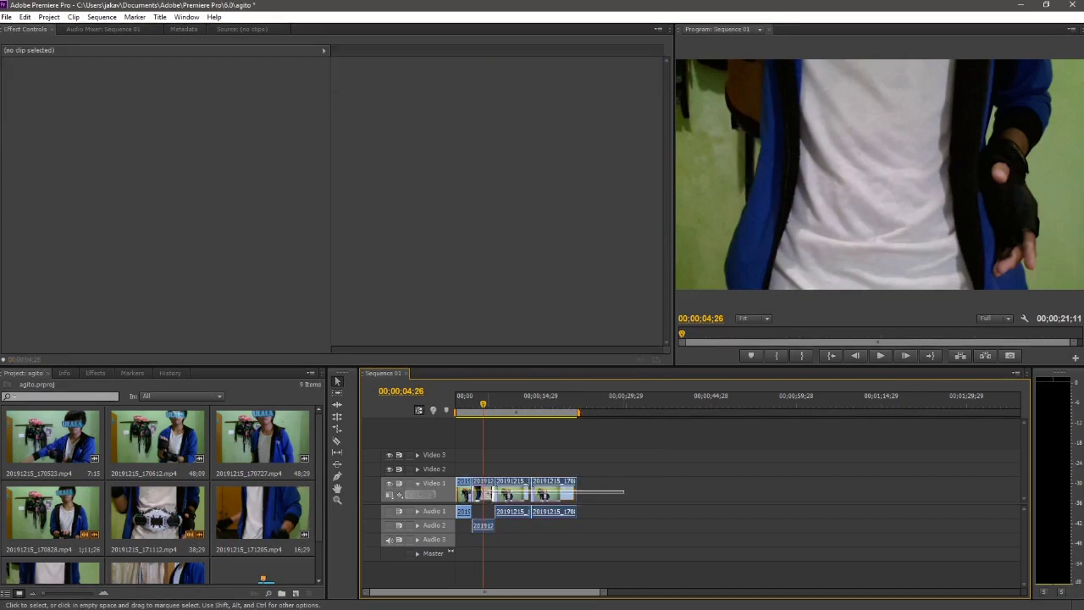
left_click_drag(490, 492, 489, 491)
left_click_drag(494, 405, 470, 422)
key("space")
key("space")
right_click(520, 484)
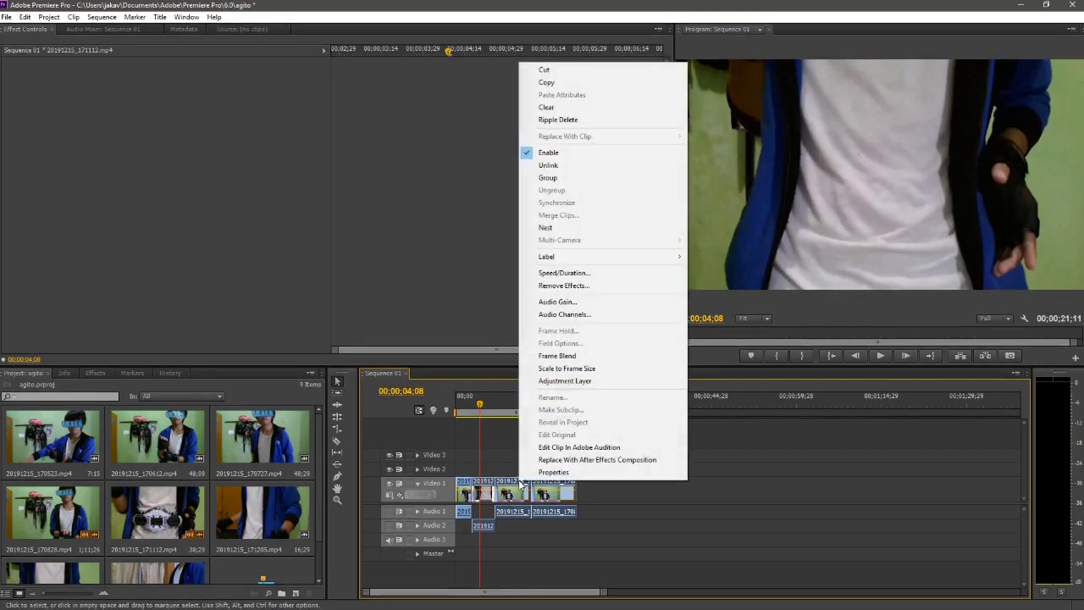
left_click(575, 462)
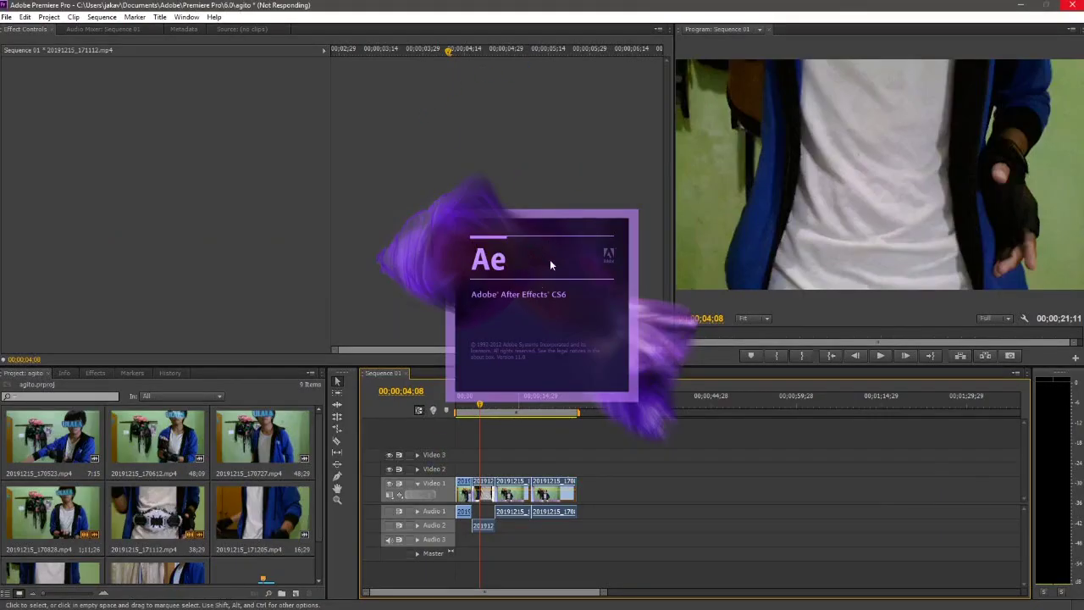
mouse_move(334, 605)
left_click(294, 603)
left_click(289, 599)
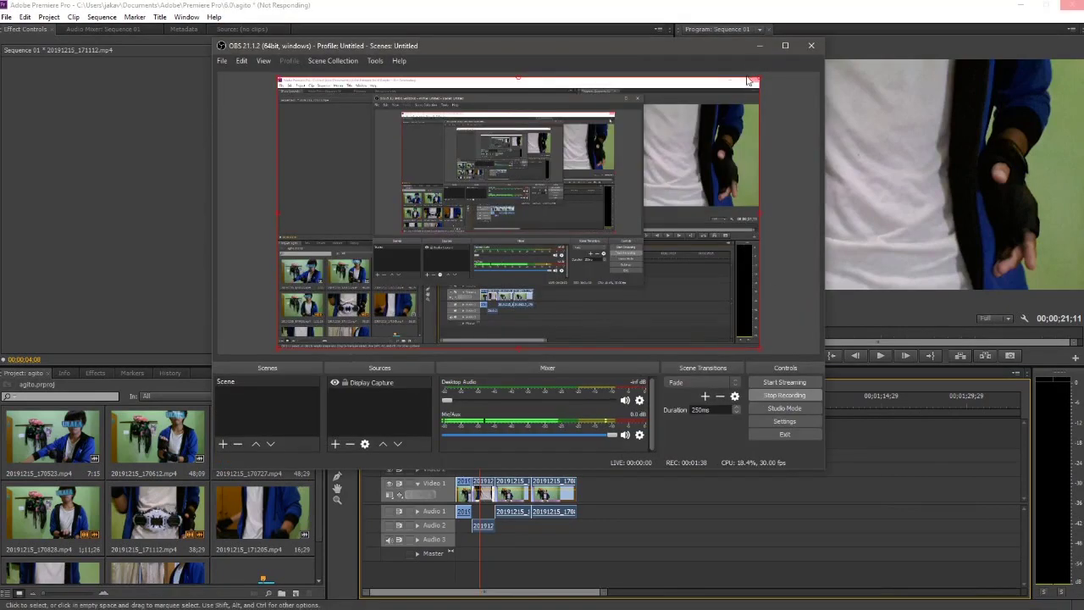
left_click(761, 46)
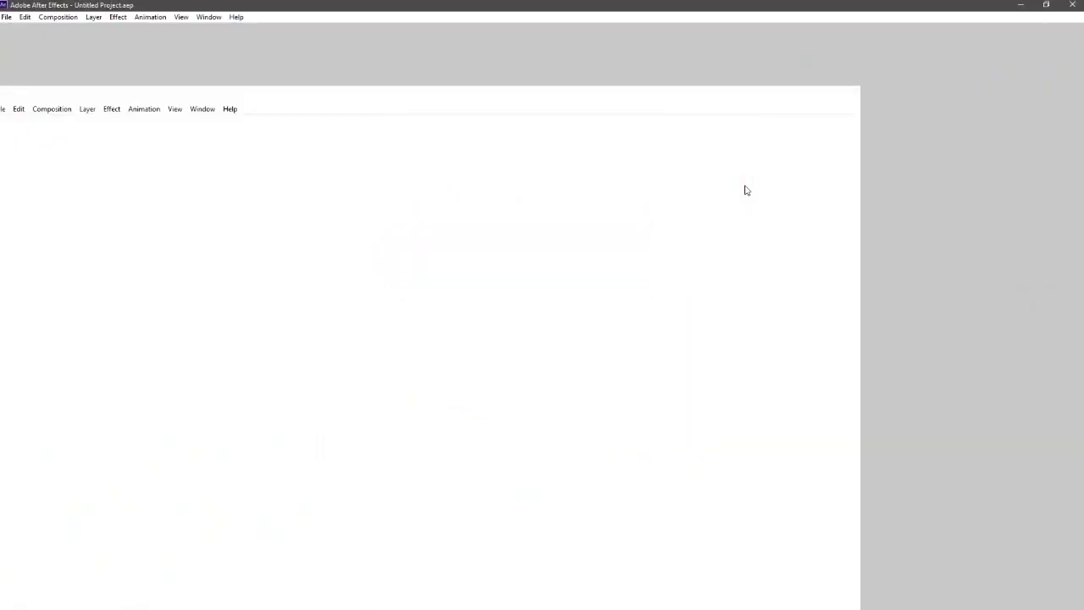
Step: Save the new After Effects project in Documents as "henshin low budgehtapotap agitoh"
key("ctrl+s")
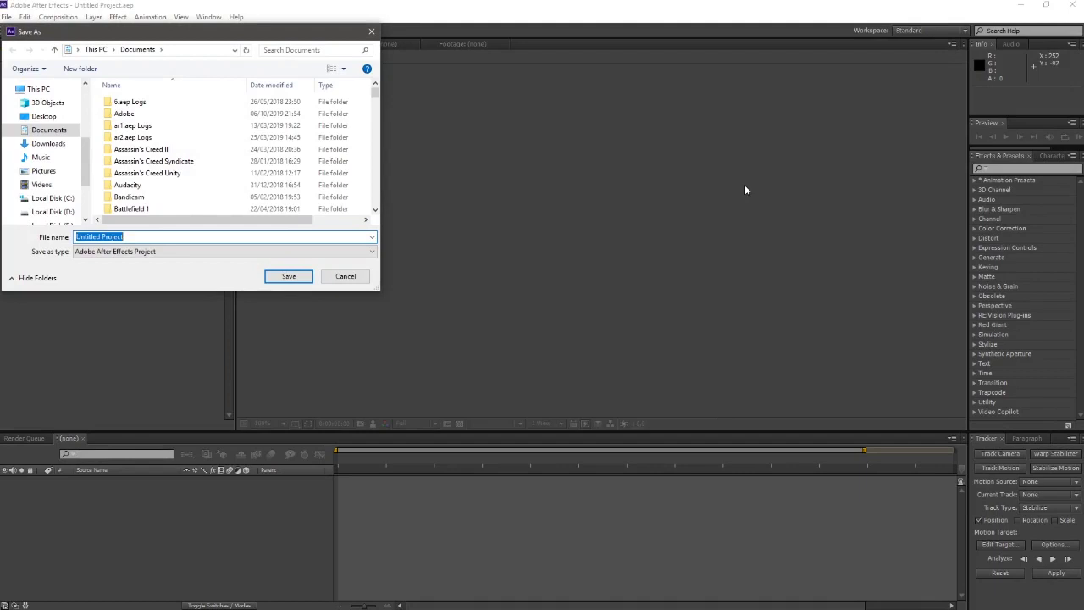
type("henshin low budgehtapotap")
type(" agito")
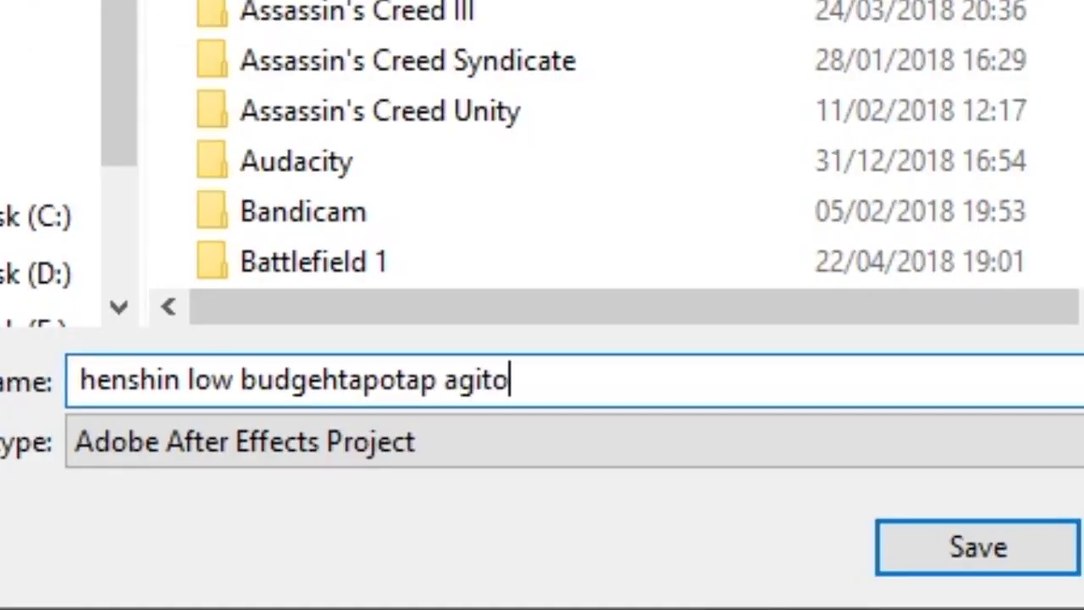
type("h")
key("Return")
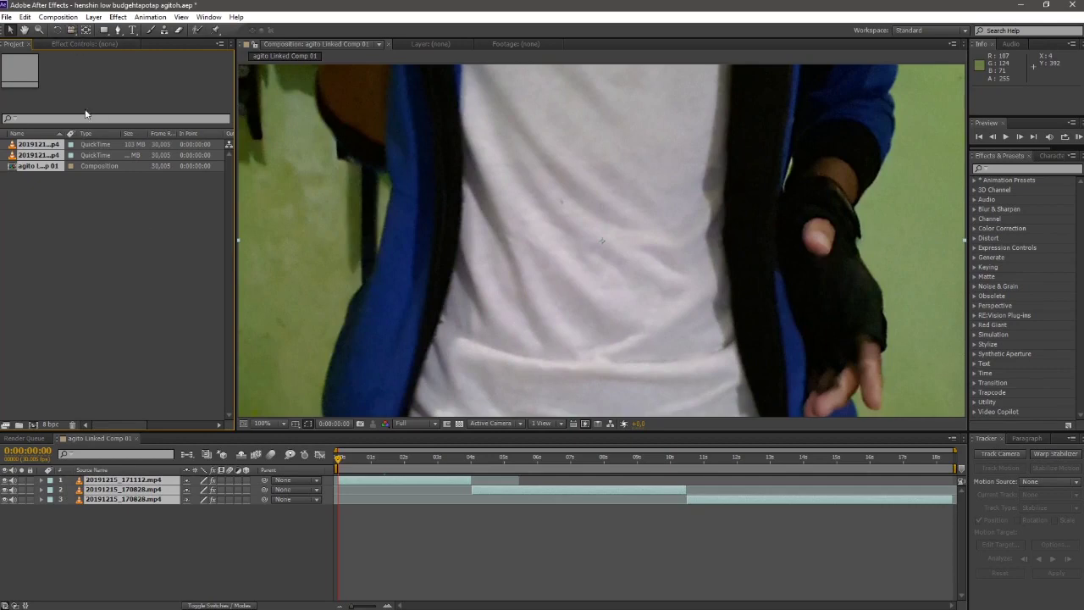
right_click(191, 265)
mouse_move(219, 310)
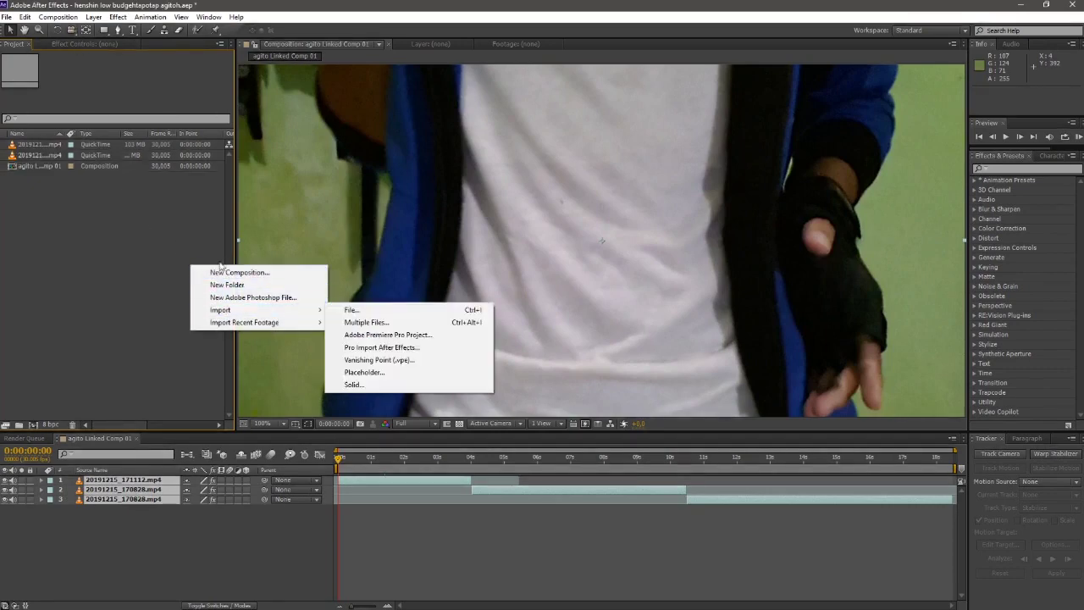
left_click(108, 234)
left_click(50, 167)
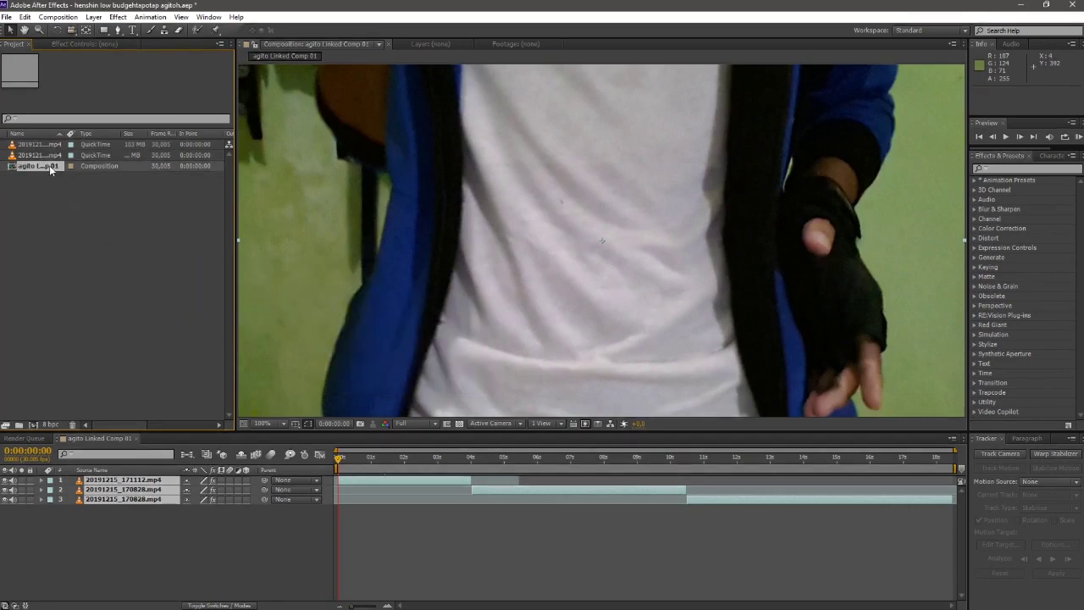
left_click(594, 196)
scroll(594, 195, "down", 1)
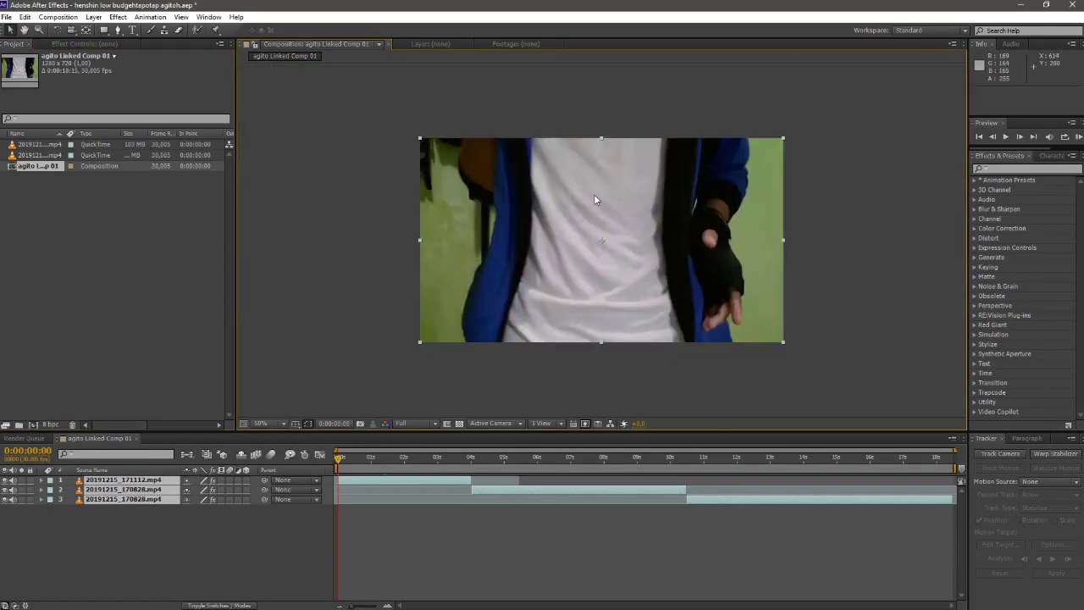
scroll(595, 196, "up", 1)
scroll(594, 196, "down", 1)
key("period")
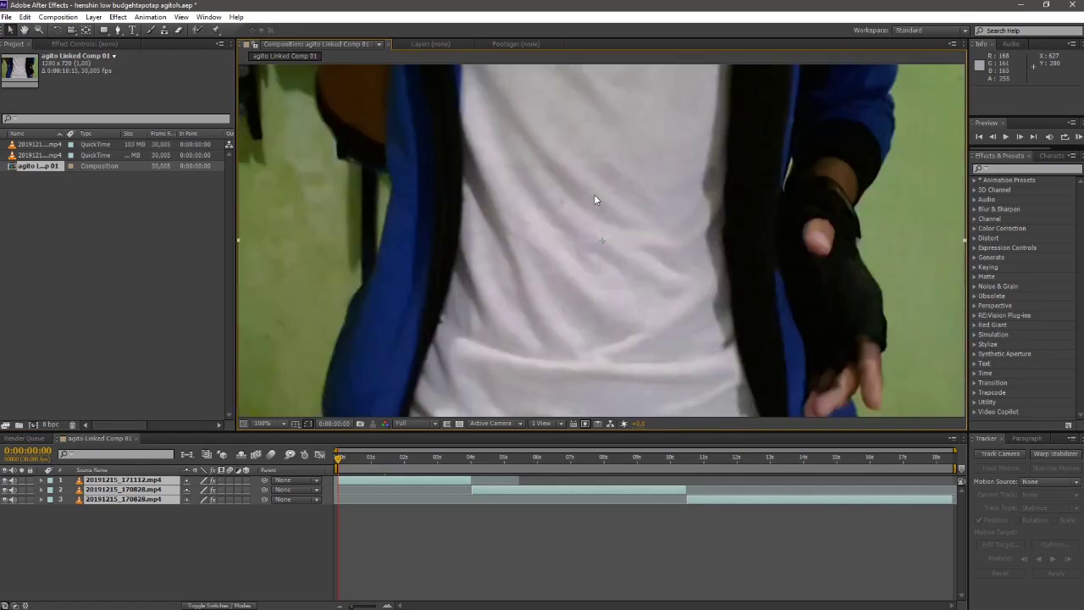
scroll(588, 195, "down", 2)
scroll(582, 196, "up", 2)
scroll(583, 196, "down", 3)
scroll(582, 196, "up", 2)
scroll(585, 197, "down", 1)
scroll(585, 197, "up", 1)
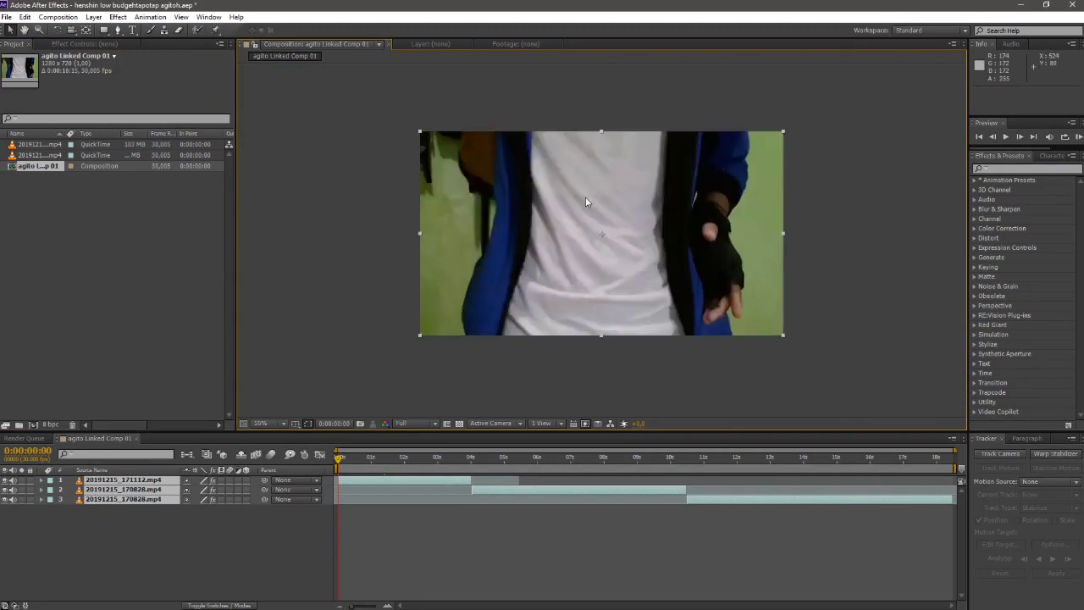
Step: Examine the three video layers in the linked composition and the transition from the belt close-up to the standing shot
left_click(391, 546)
left_click(354, 479)
left_click_drag(443, 464, 462, 465)
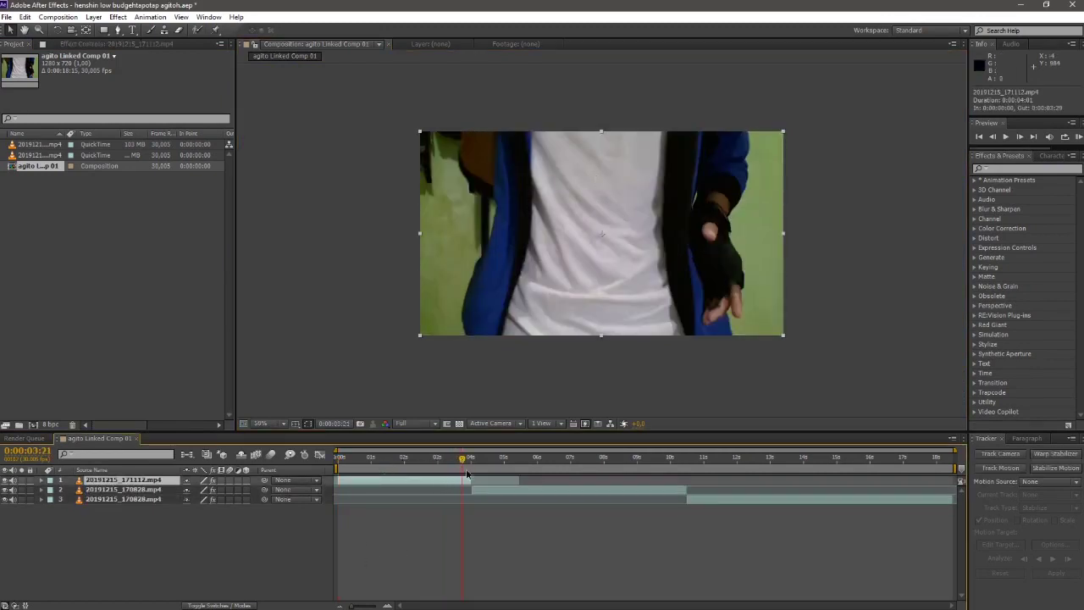
left_click(489, 466)
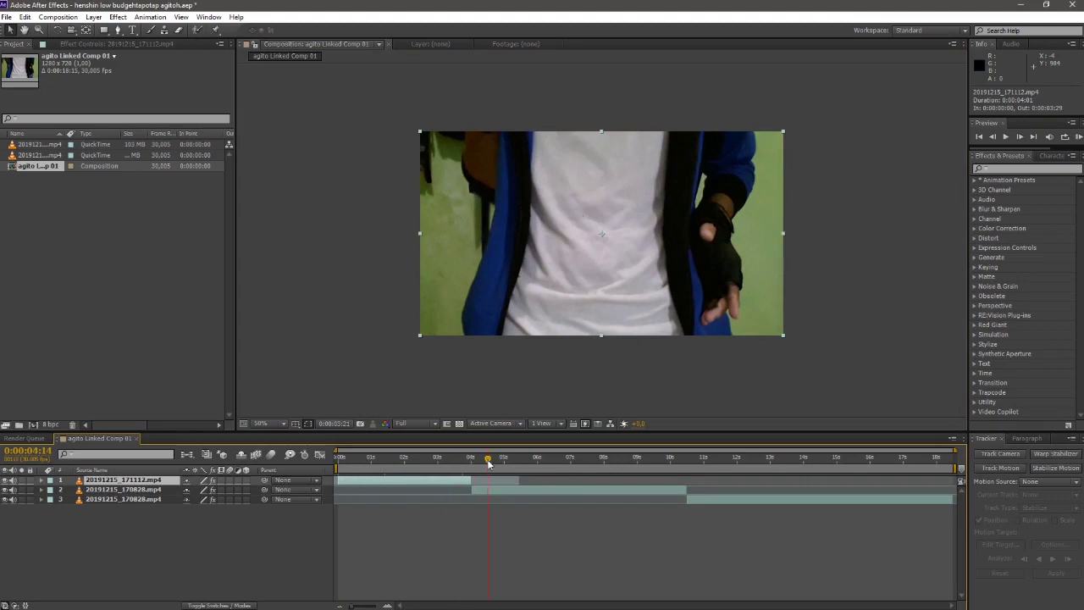
left_click(545, 490)
left_click(741, 501)
left_click_drag(488, 462, 355, 472)
left_click(378, 479)
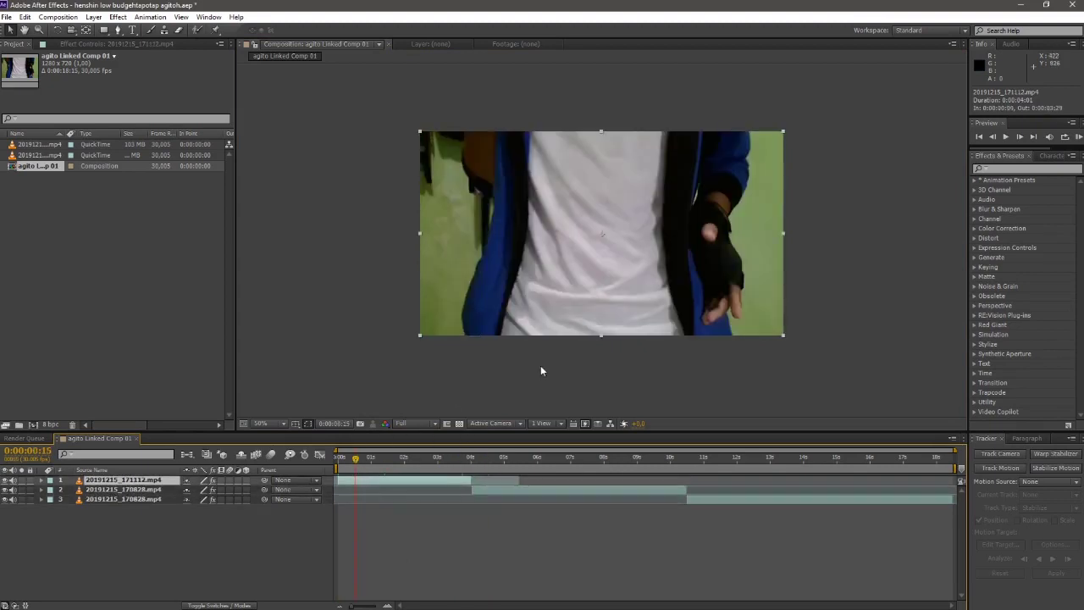
Step: Duplicate the 20191215_171112.mp4 layer and make the top copy span the whole composition
left_click_drag(521, 479, 629, 474)
key("ctrl+z")
left_click(157, 482)
key("ctrl+d")
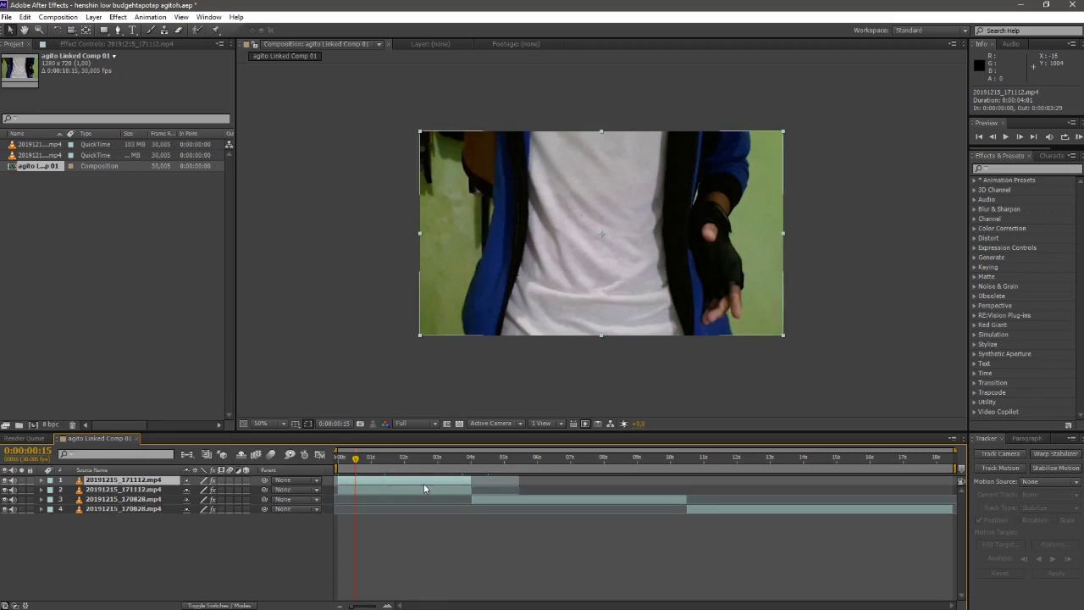
left_click_drag(418, 482, 360, 483)
Step: Freeze the top 20191215_171112.mp4 layer on the full belt frame at 0:00:01:04
key("space")
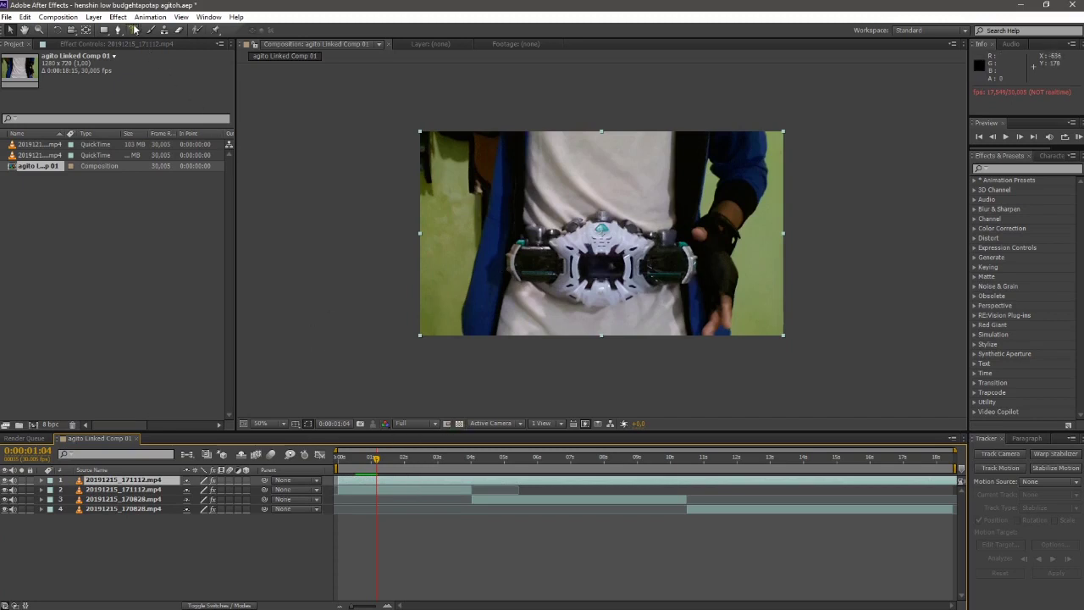
left_click(121, 18)
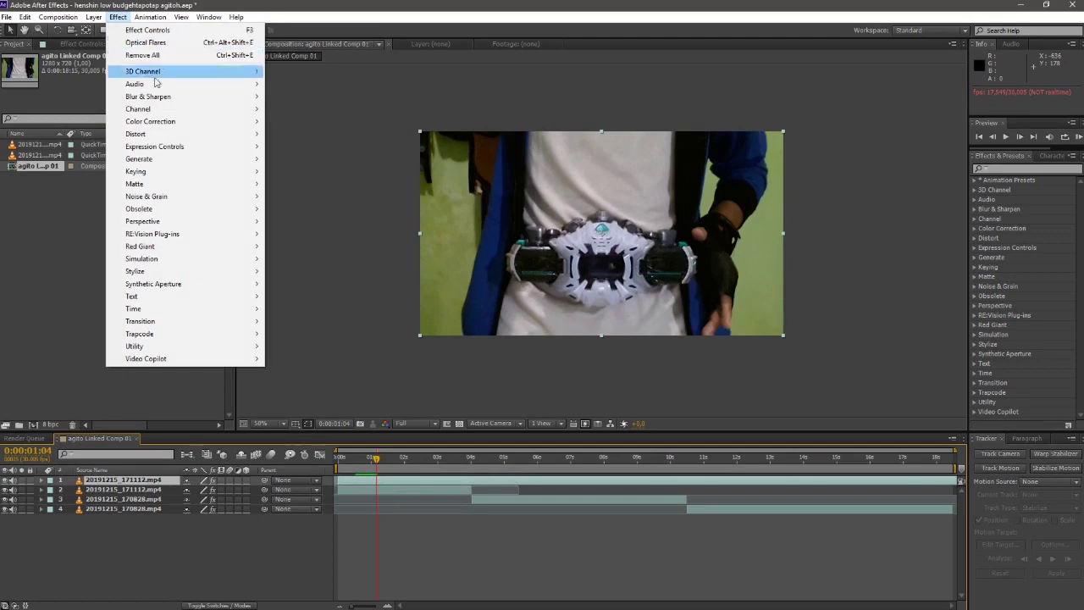
left_click(94, 18)
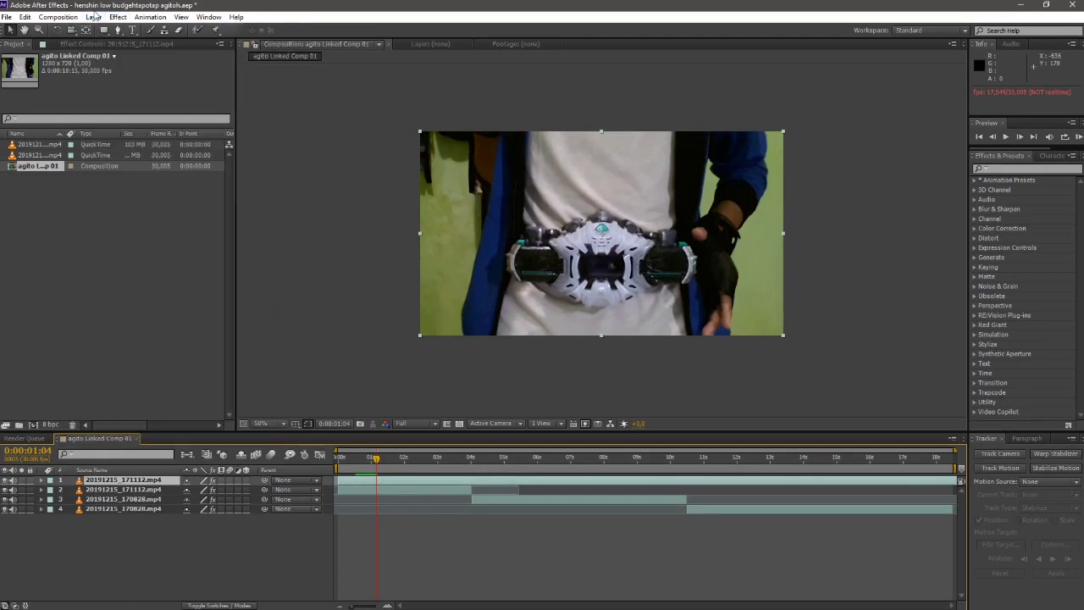
left_click(94, 18)
mouse_move(161, 150)
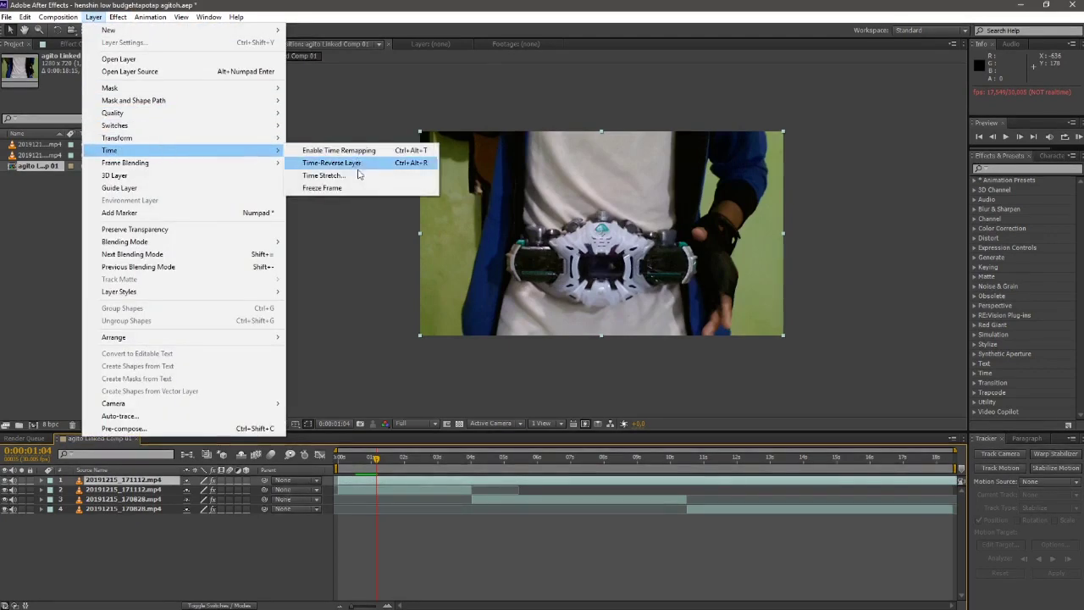
left_click(355, 188)
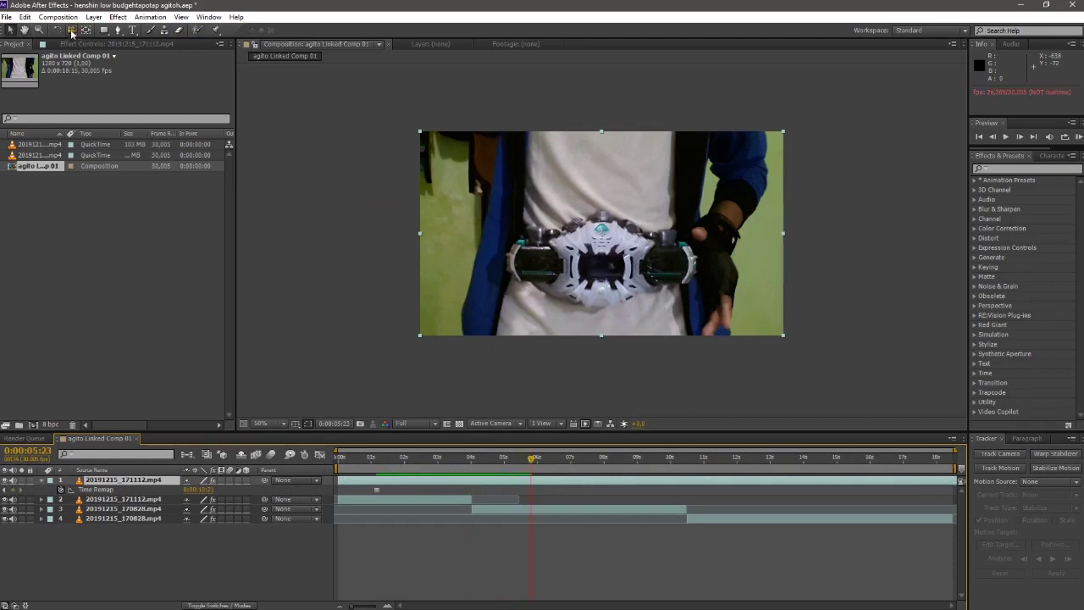
Step: Draw a closed Pen tool mask around the outline of the belt on the frozen top layer
left_click(118, 29)
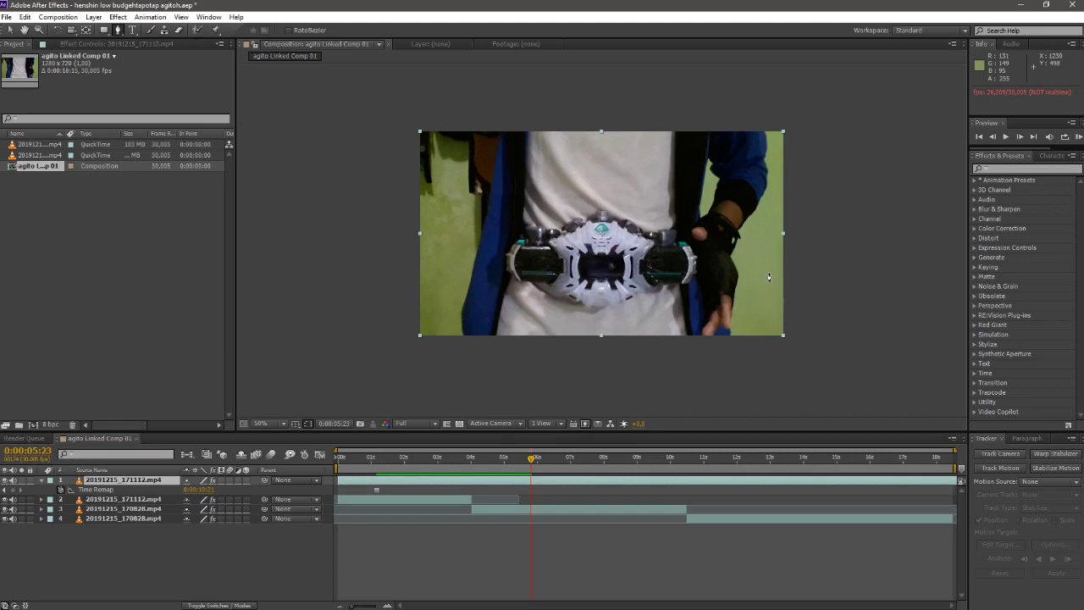
scroll(768, 277, "up", 1)
key("space")
left_click_drag(574, 281, 581, 252)
left_click(614, 161)
key("g")
left_click(611, 153)
left_click(598, 155)
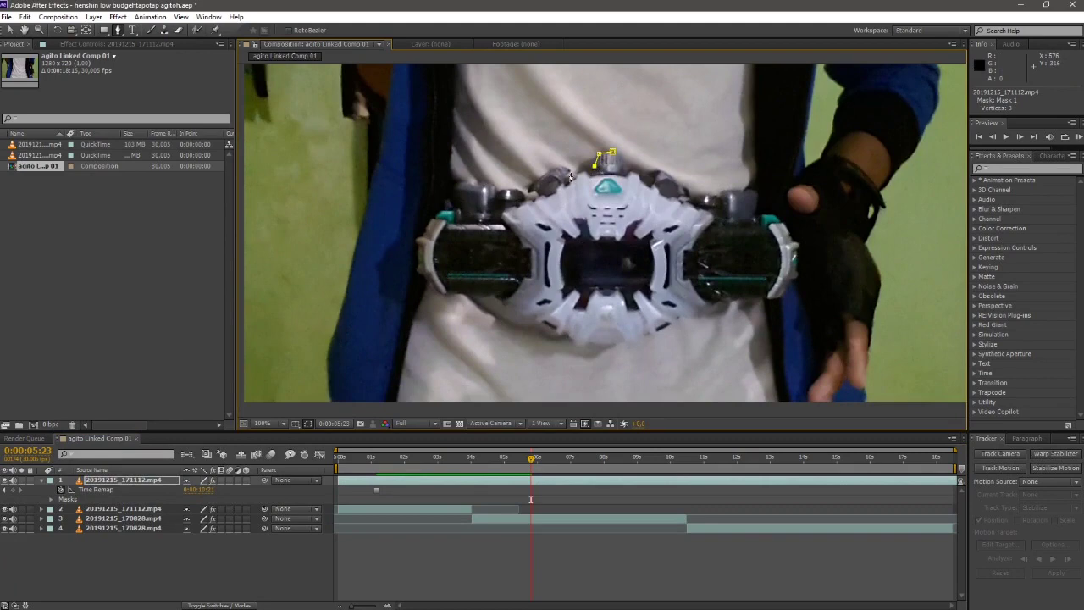
left_click(569, 170)
left_click(562, 168)
left_click(529, 188)
left_click(529, 193)
left_click(515, 189)
left_click(501, 189)
left_click(490, 182)
left_click(458, 182)
left_click(454, 194)
left_click(447, 201)
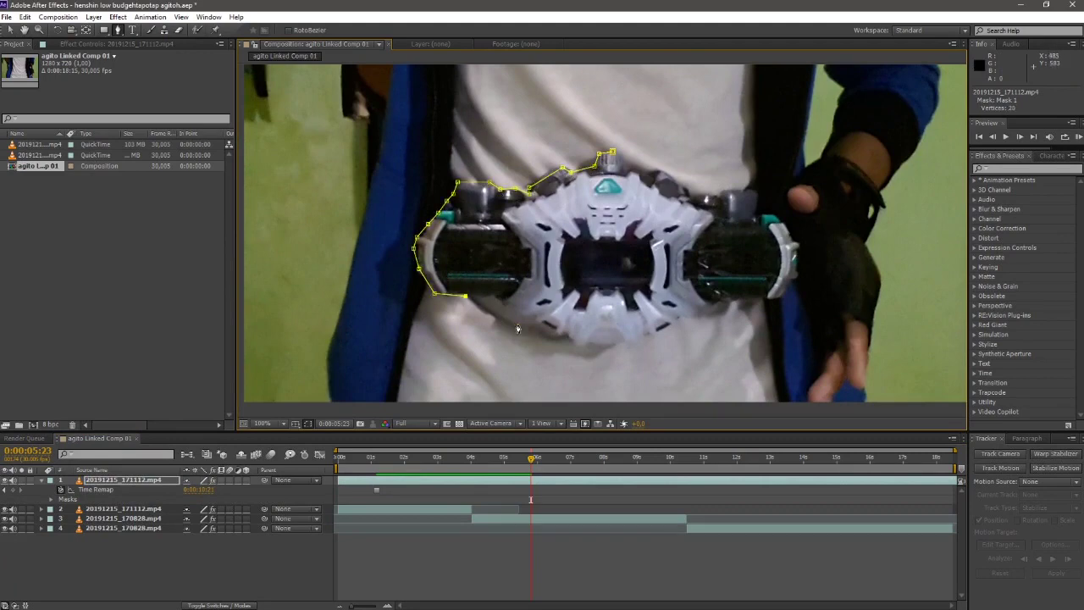
left_click(626, 169)
left_click(614, 153)
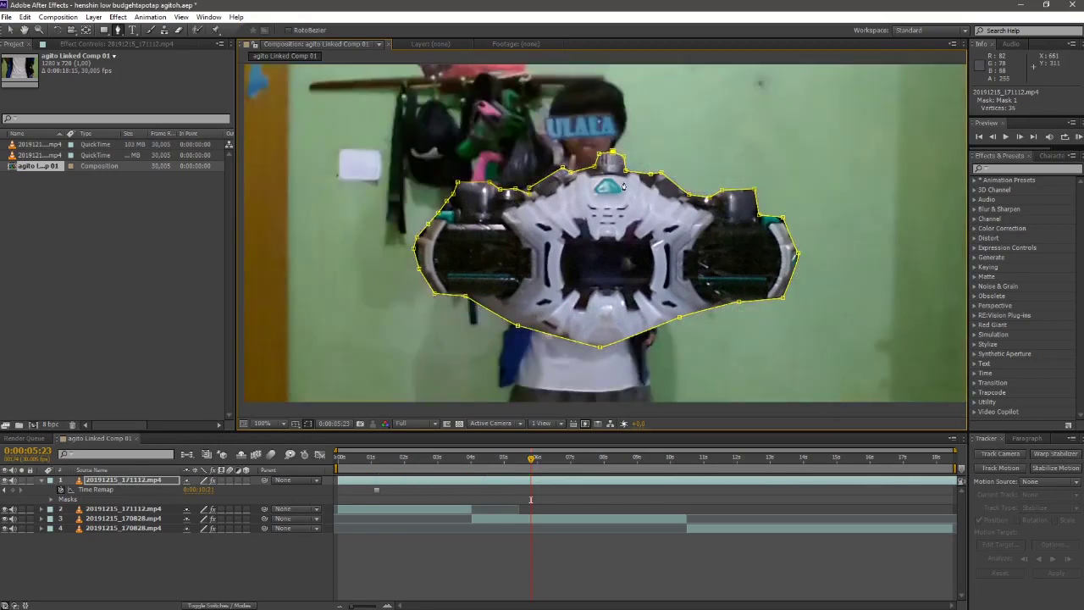
Step: Trim the frozen belt layer so that it ends at 0:00:04:00, where the belt close-up clip ends
key("v")
left_click_drag(522, 466, 475, 467)
left_click(465, 511)
key("equal")
key("equal")
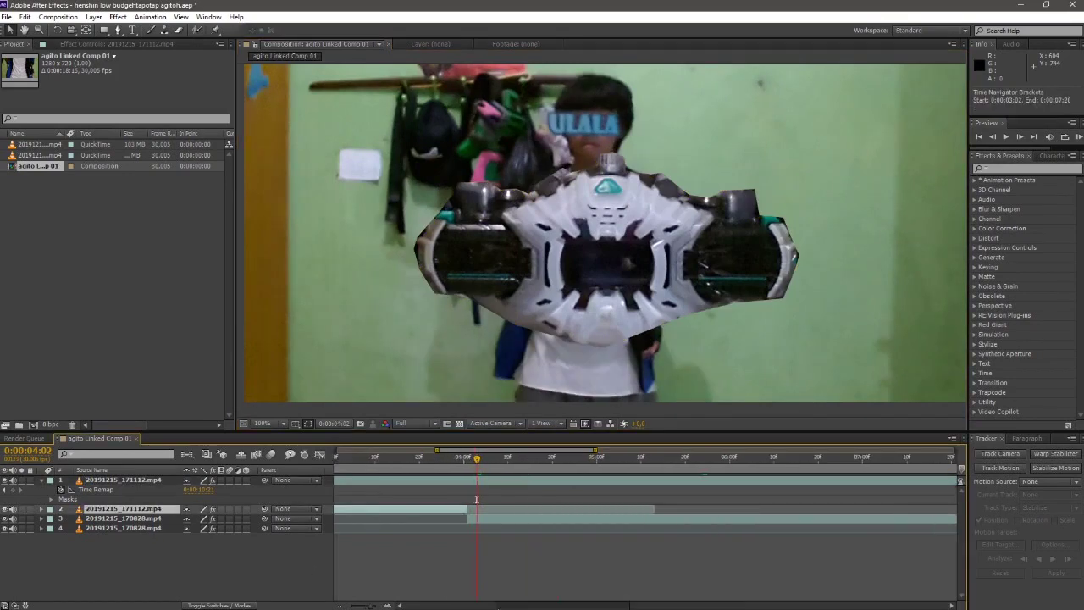
left_click_drag(513, 604, 484, 605)
left_click(110, 480)
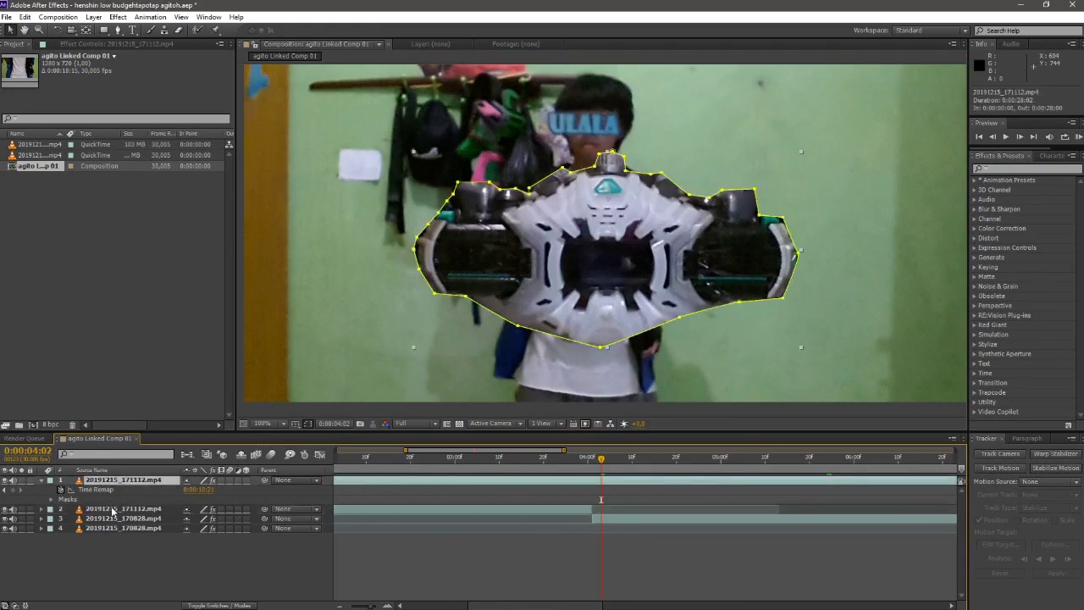
left_click(418, 458)
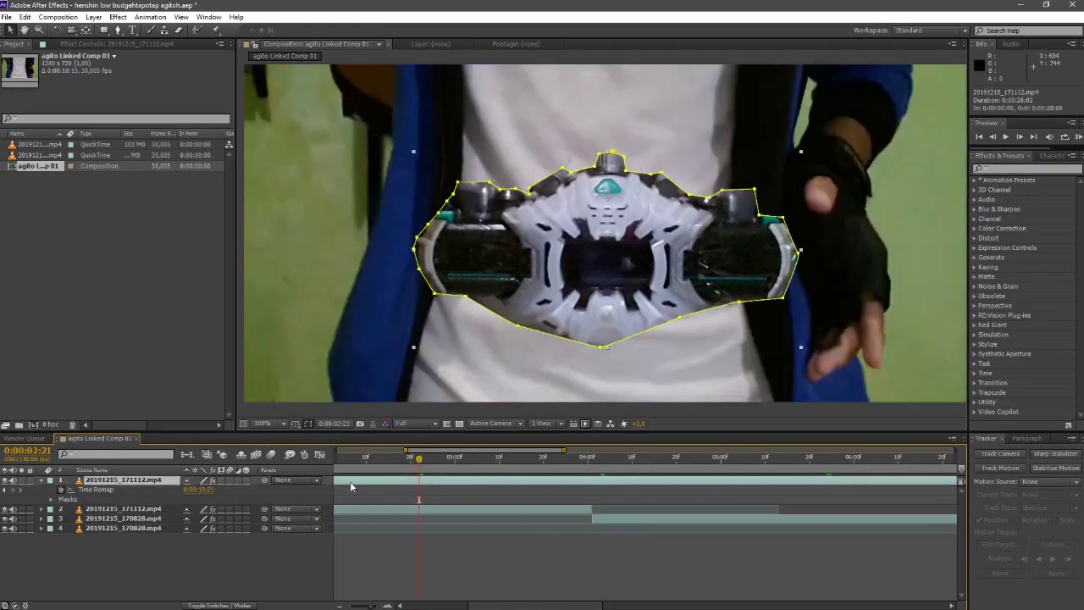
left_click_drag(519, 463, 591, 478)
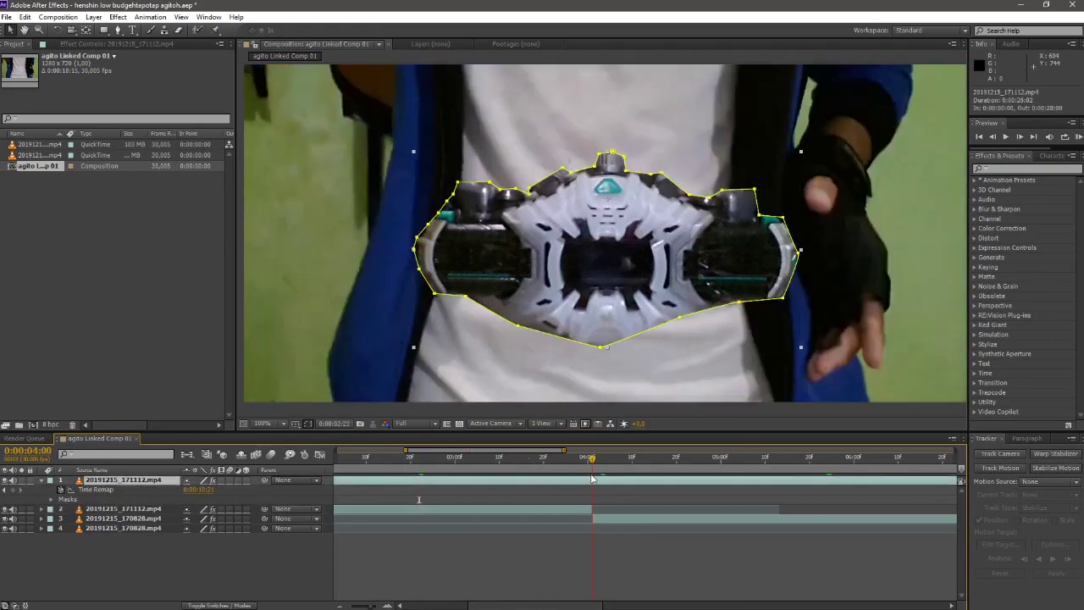
key("equal")
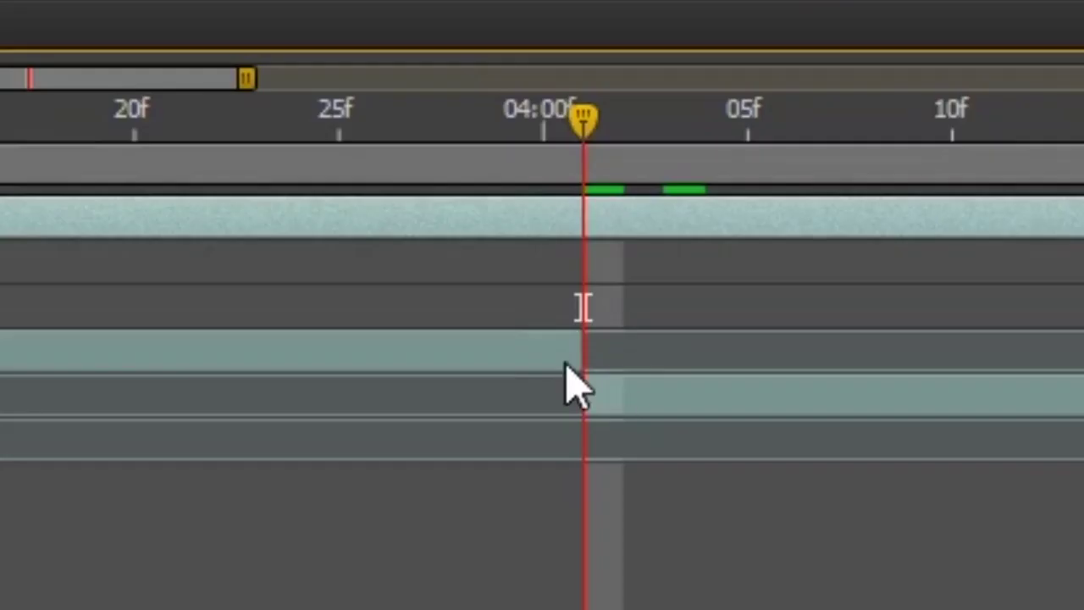
left_click(588, 510)
left_click(575, 230)
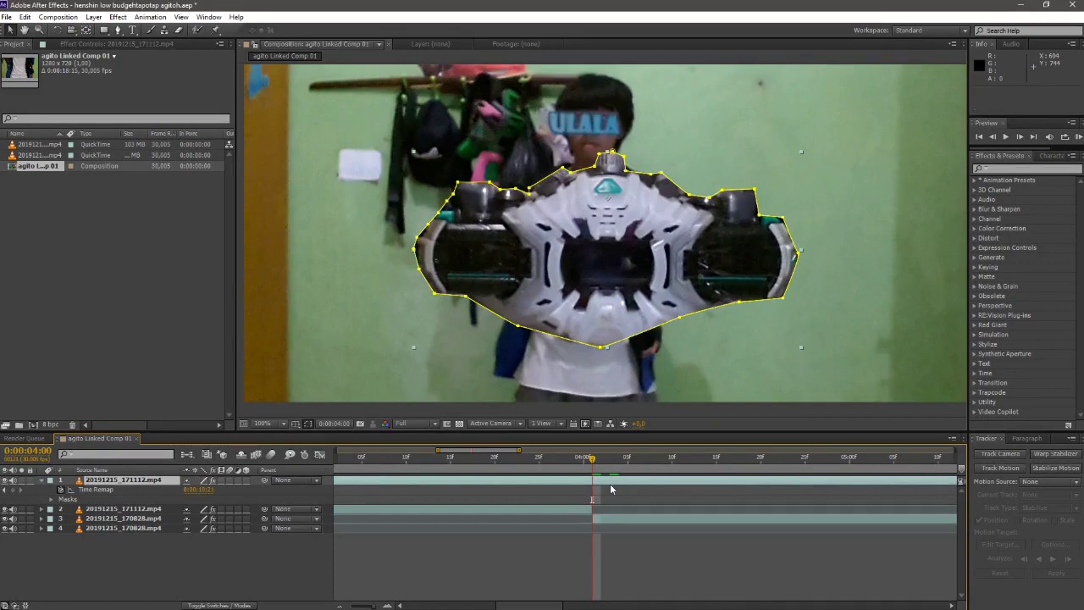
key("ctrl+d")
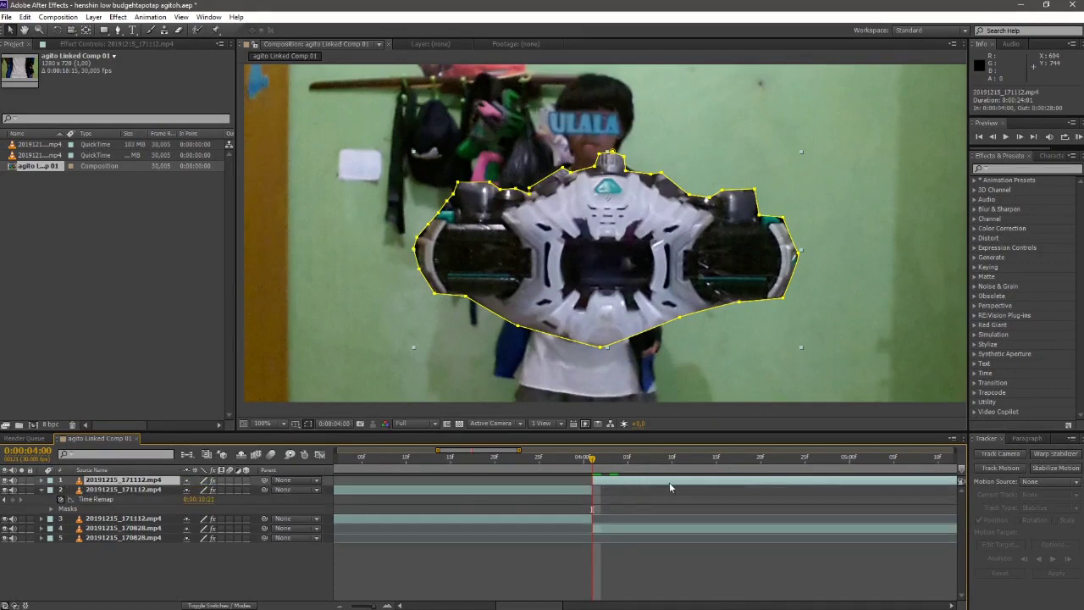
key("Delete")
Step: Play back the belt close-up from the start to check the masked belt overlay
left_click_drag(592, 458, 398, 471)
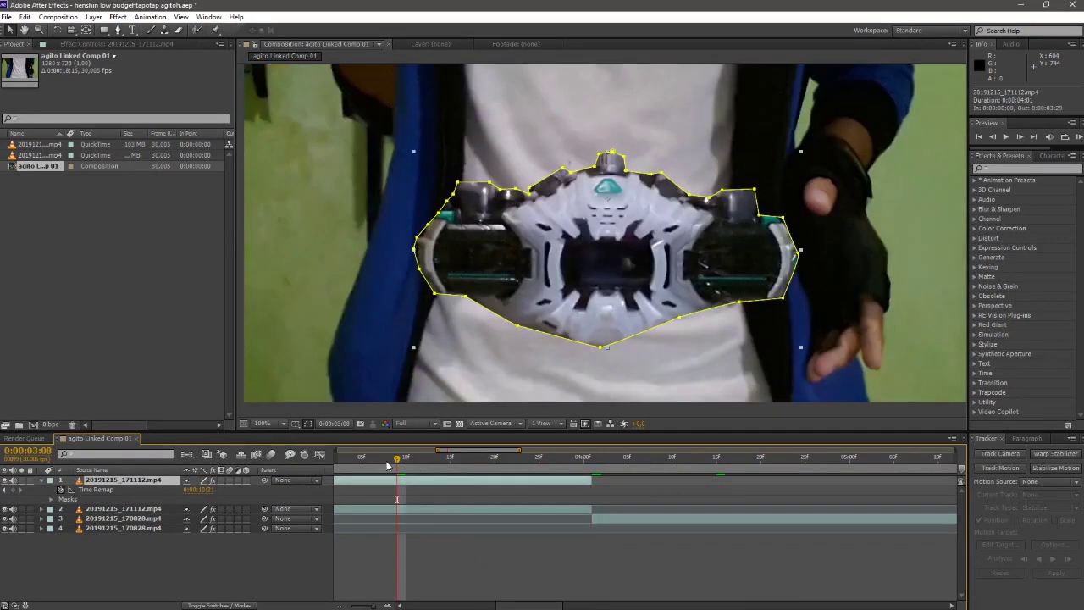
left_click_drag(386, 462, 300, 476)
key("minus")
key("minus")
key("minus")
key("minus")
left_click_drag(391, 463, 319, 469)
key("space")
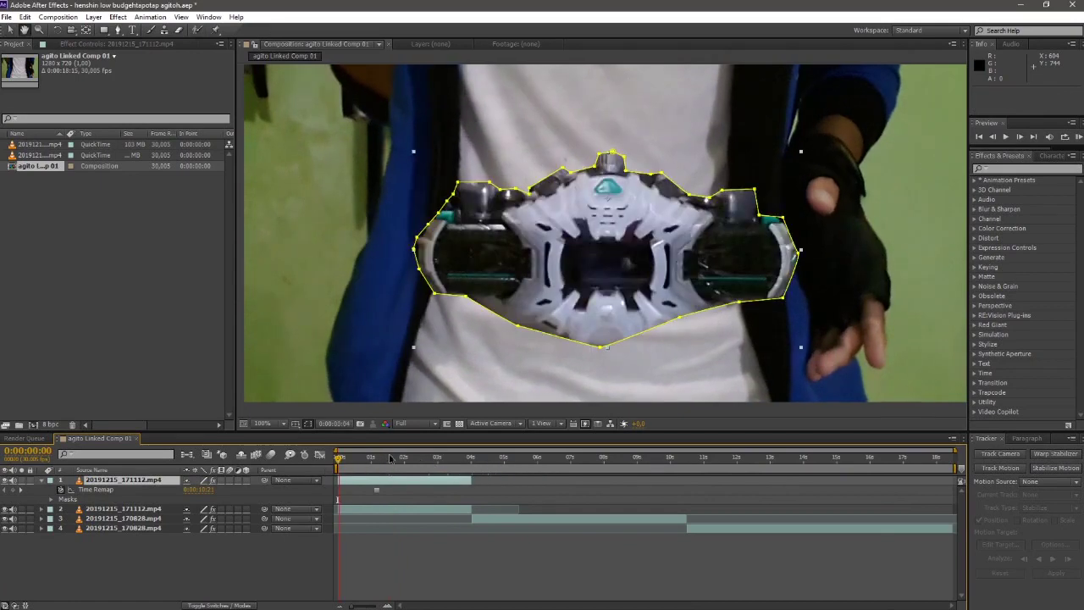
left_click(351, 458)
left_click_drag(351, 460, 333, 462)
key("space")
key("space")
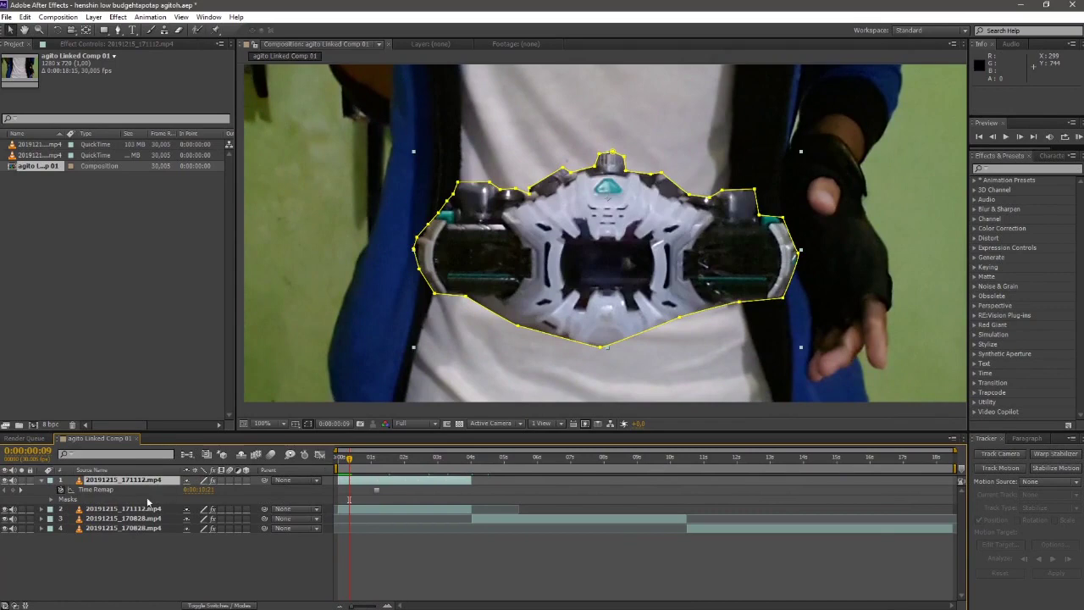
Step: Move the mask point on the belt's lower-left edge upward, closer to the belt's outline
left_click(568, 365)
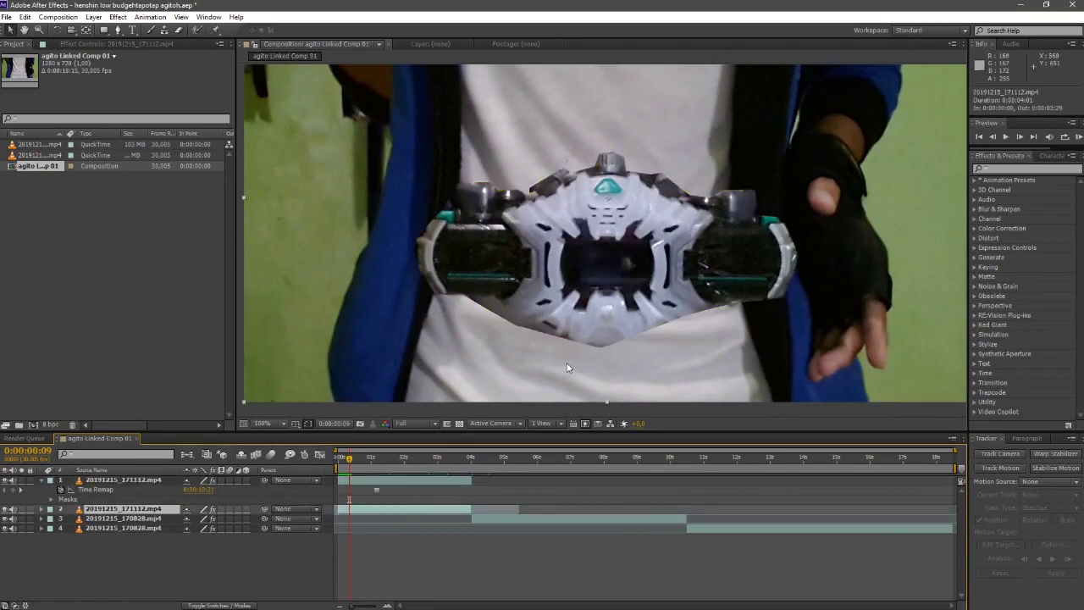
key("period")
left_click_drag(567, 367, 606, 279)
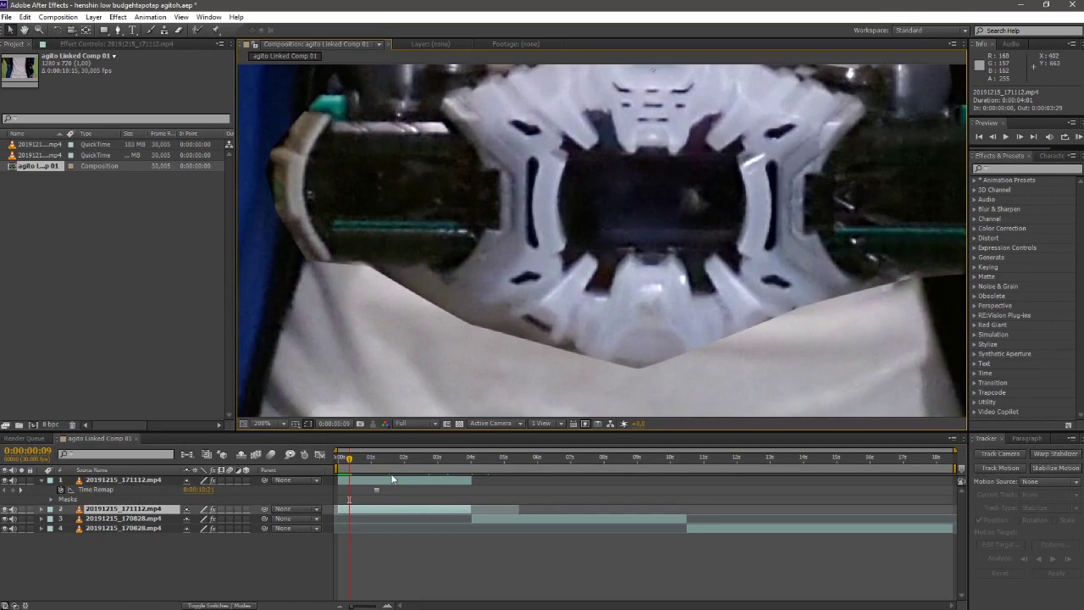
left_click(461, 303)
left_click_drag(477, 324, 481, 309)
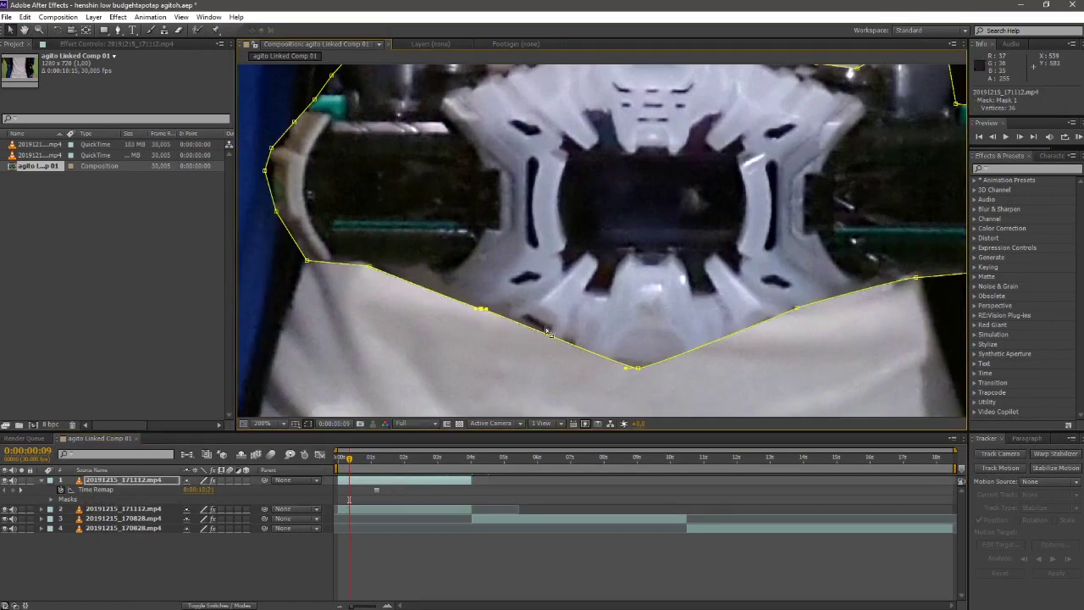
Step: Set the Mask Feather of Mask 1 on the frozen belt layer to 24 pixels
left_click(51, 500)
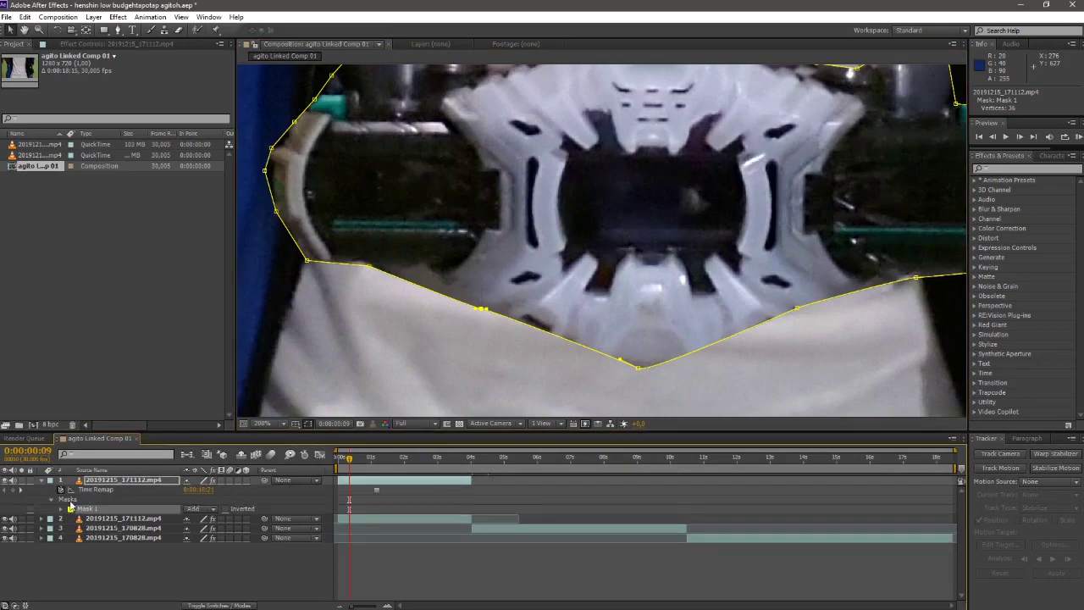
left_click(68, 502)
left_click(61, 508)
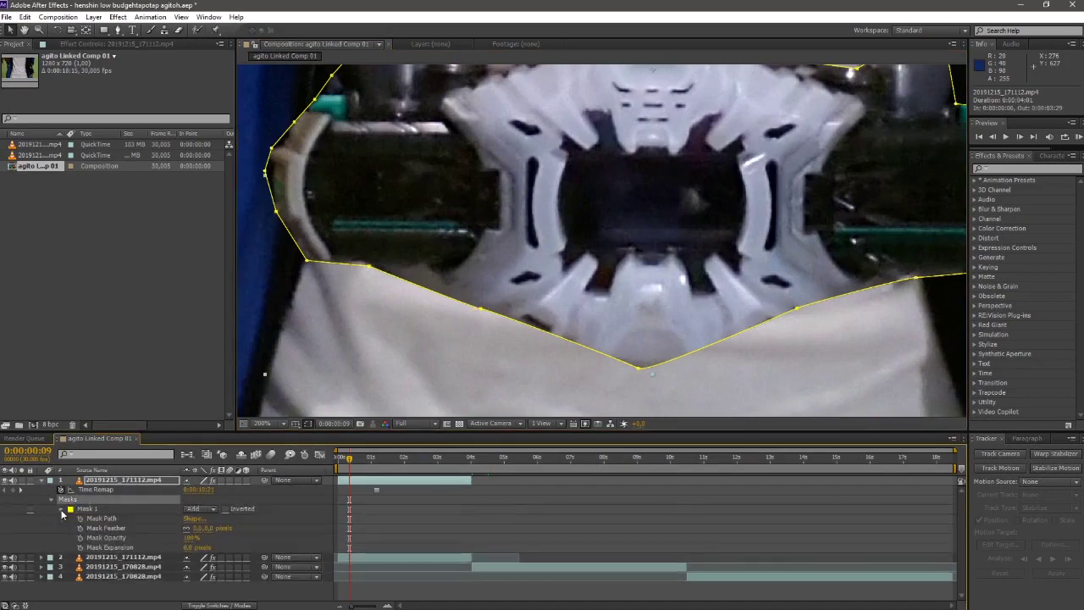
left_click(121, 526)
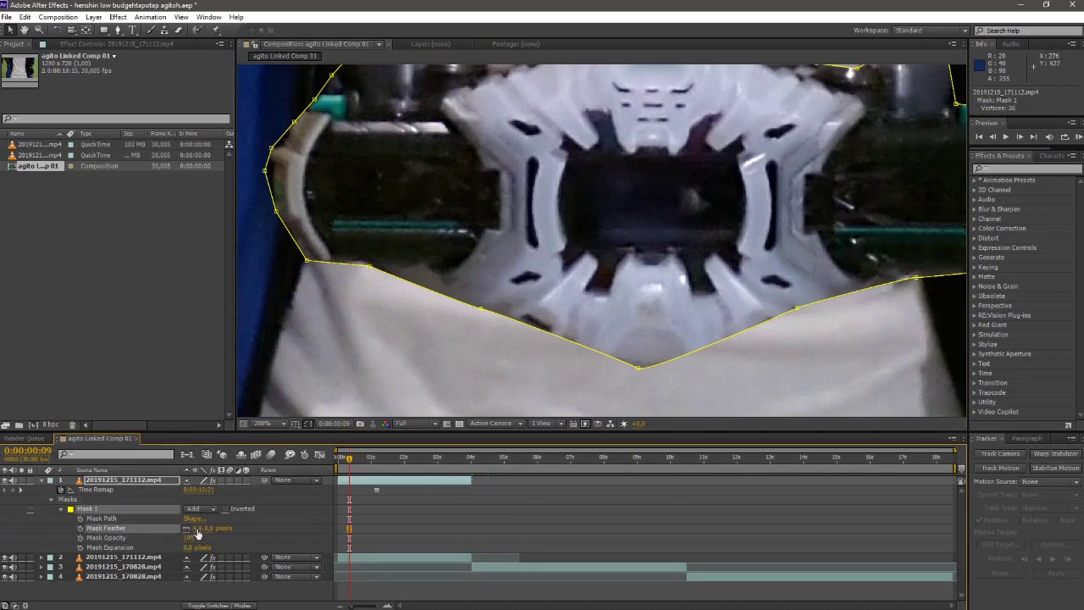
left_click_drag(200, 526, 324, 522)
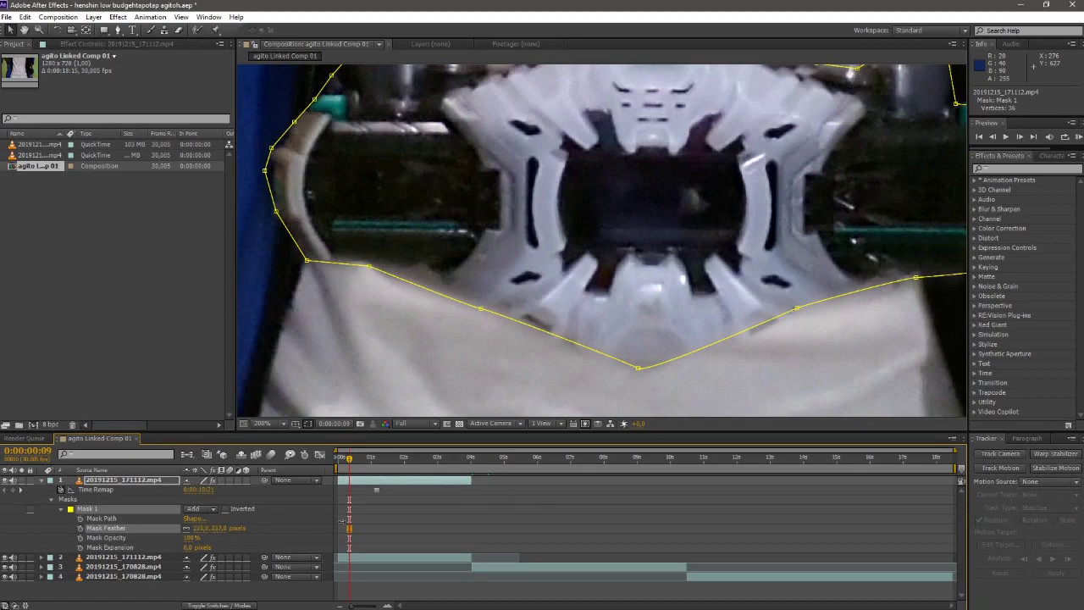
left_click_drag(511, 514, 547, 513)
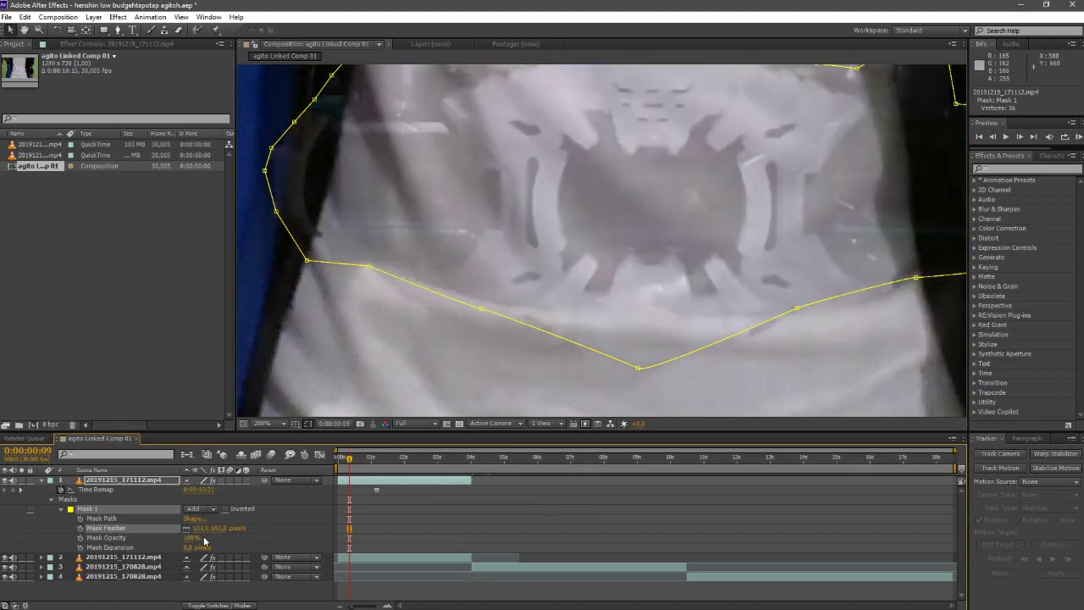
left_click_drag(90, 528, 184, 536)
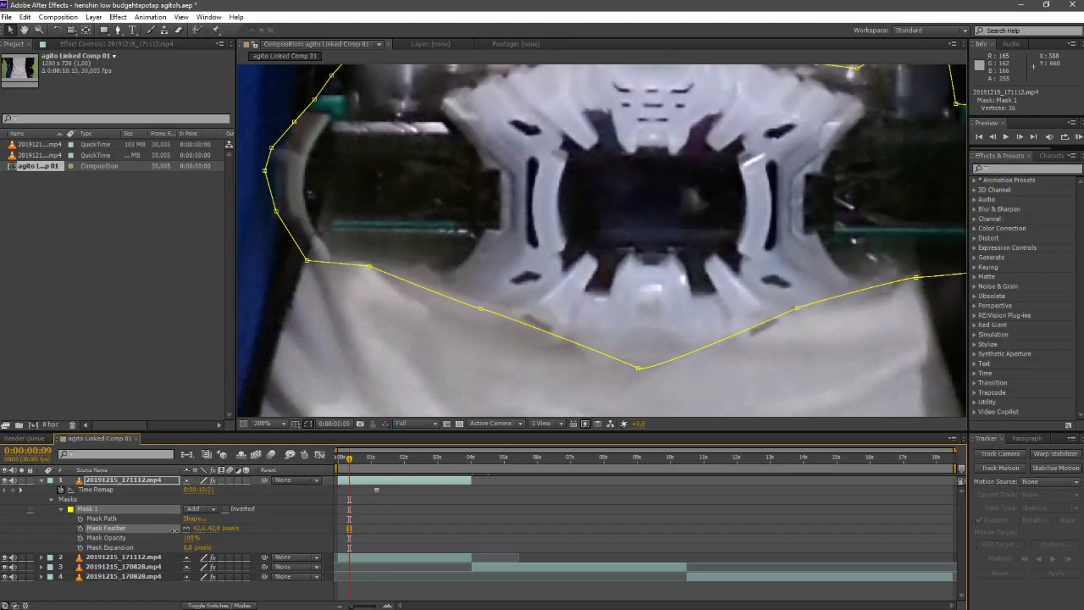
left_click(141, 559)
scroll(653, 280, "down", 2)
scroll(653, 278, "up", 1)
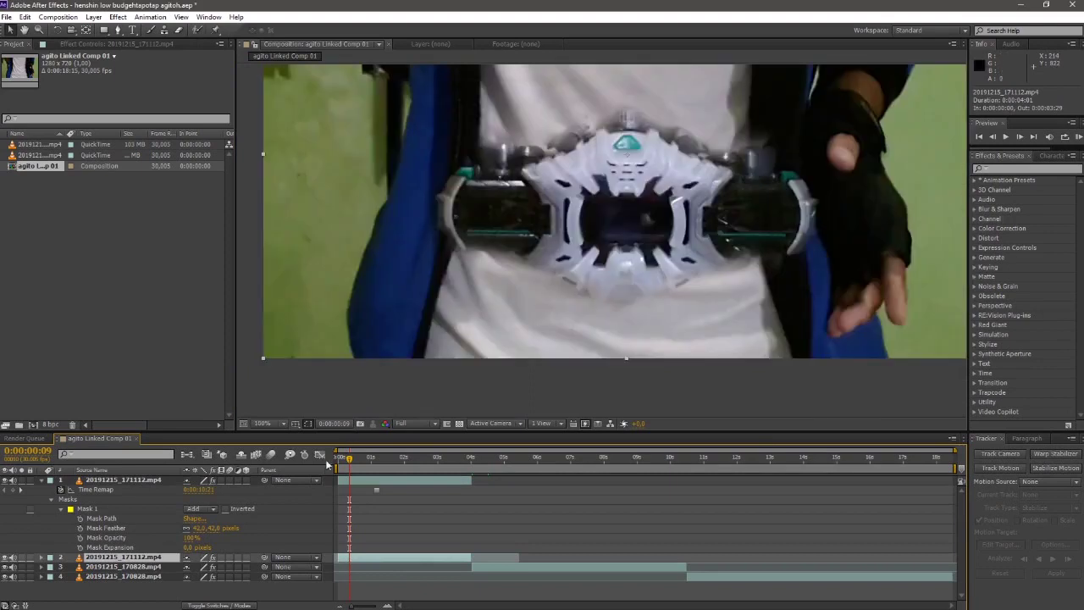
left_click(192, 529)
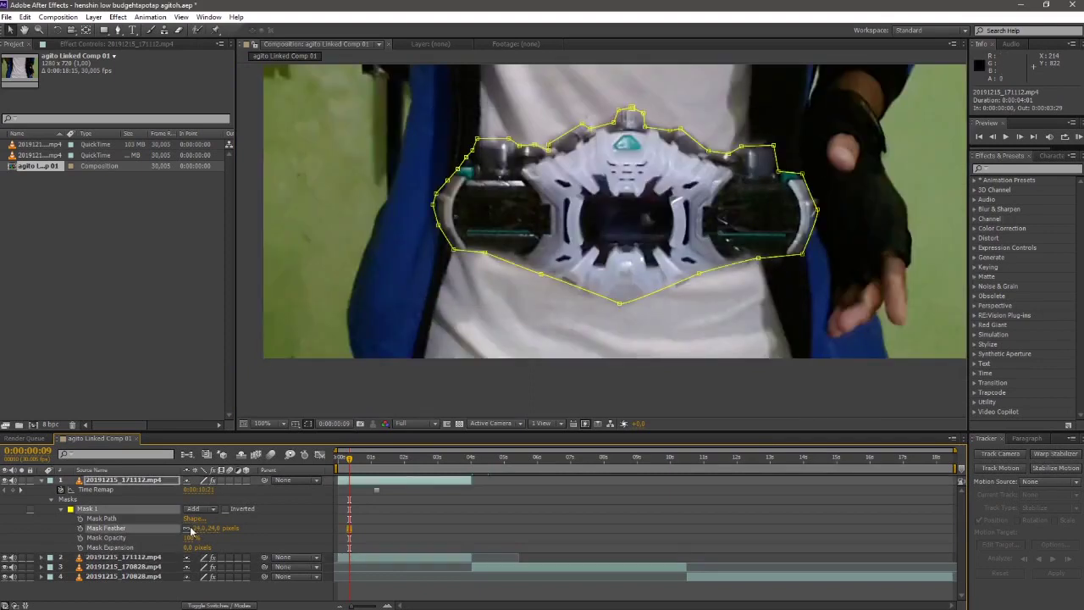
left_click(148, 557)
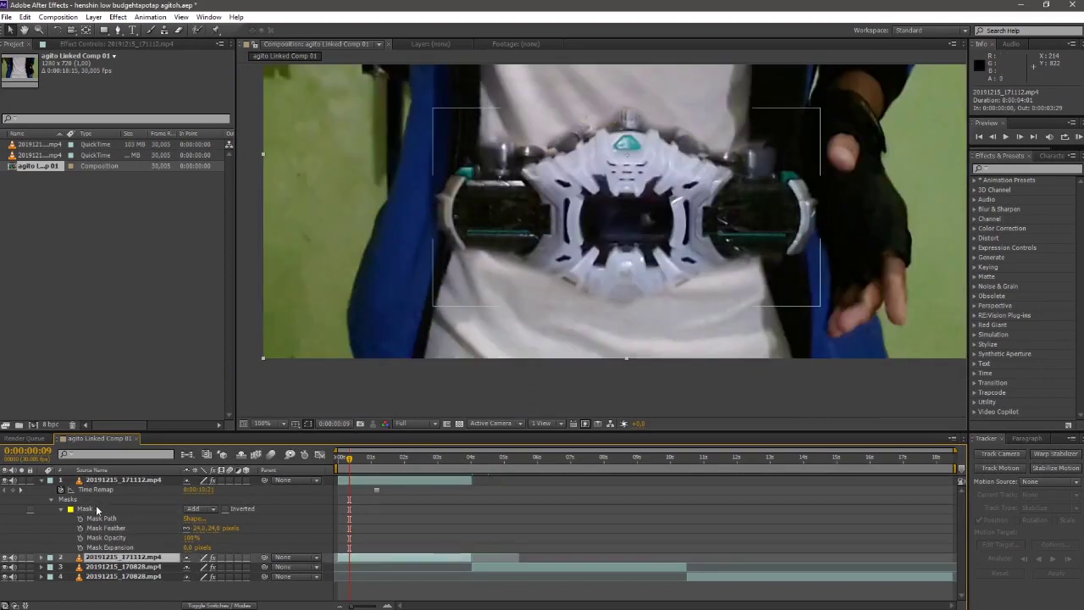
Step: Add an Opacity keyframe of 0% at 0:00:00:00 on the frozen belt layer
left_click(103, 508)
left_click_drag(351, 464, 292, 465)
key("space")
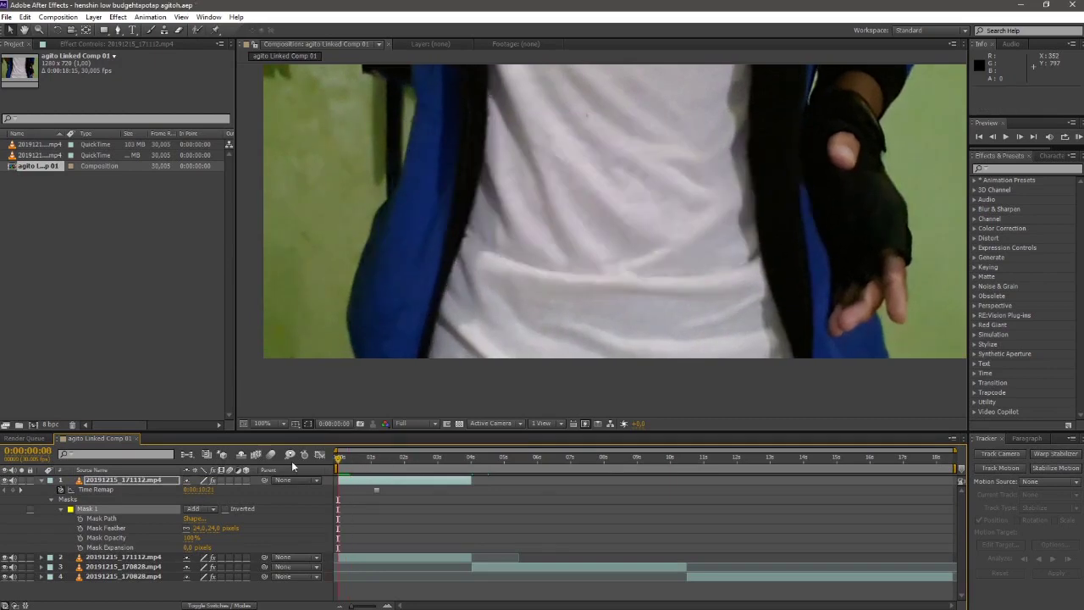
left_click(55, 500)
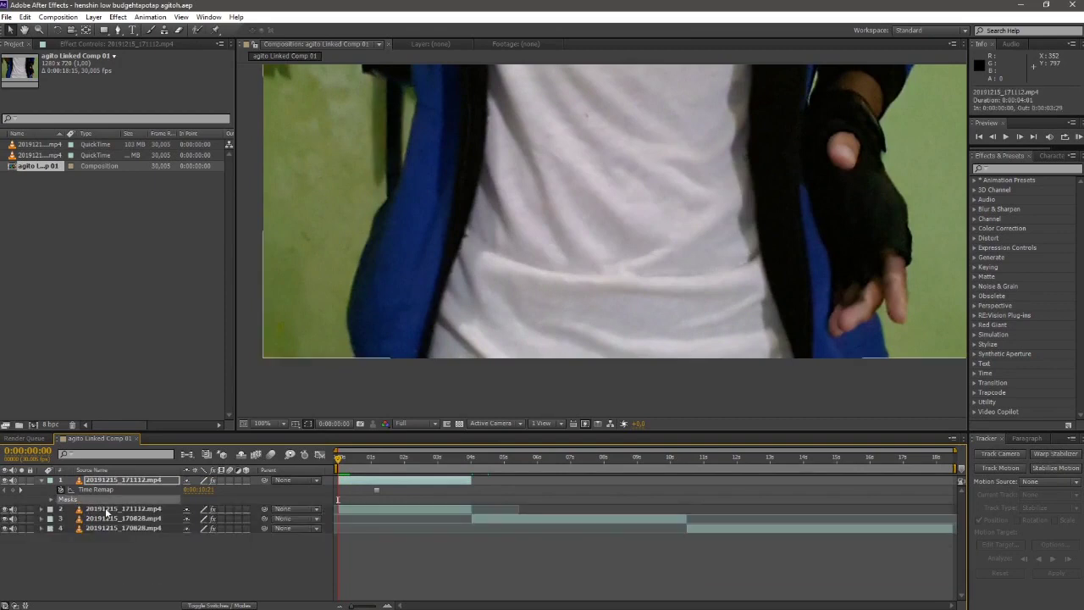
left_click(42, 480)
left_click(42, 480)
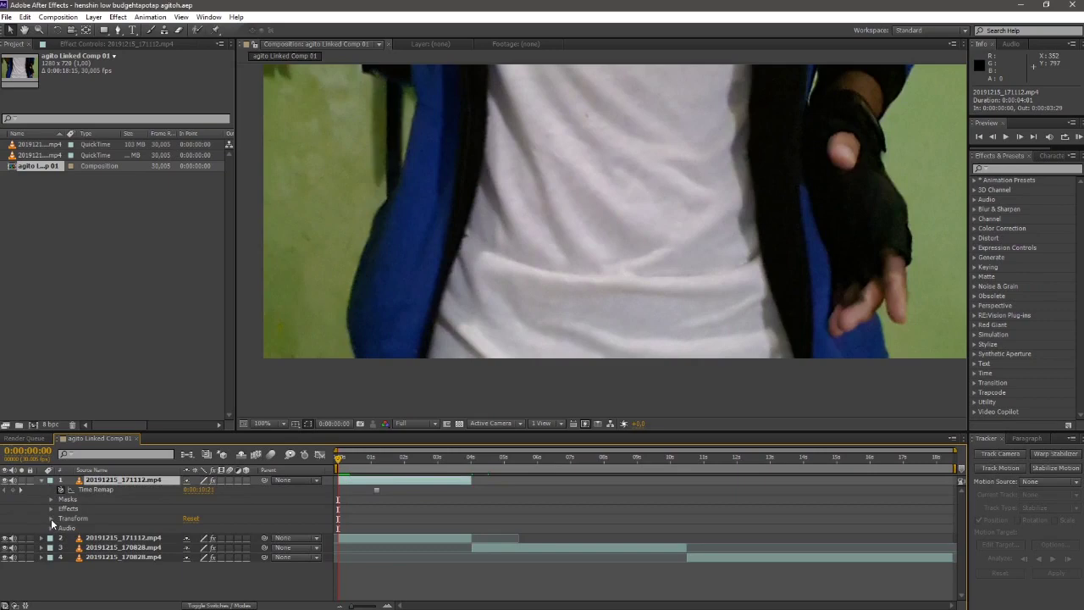
left_click(50, 518)
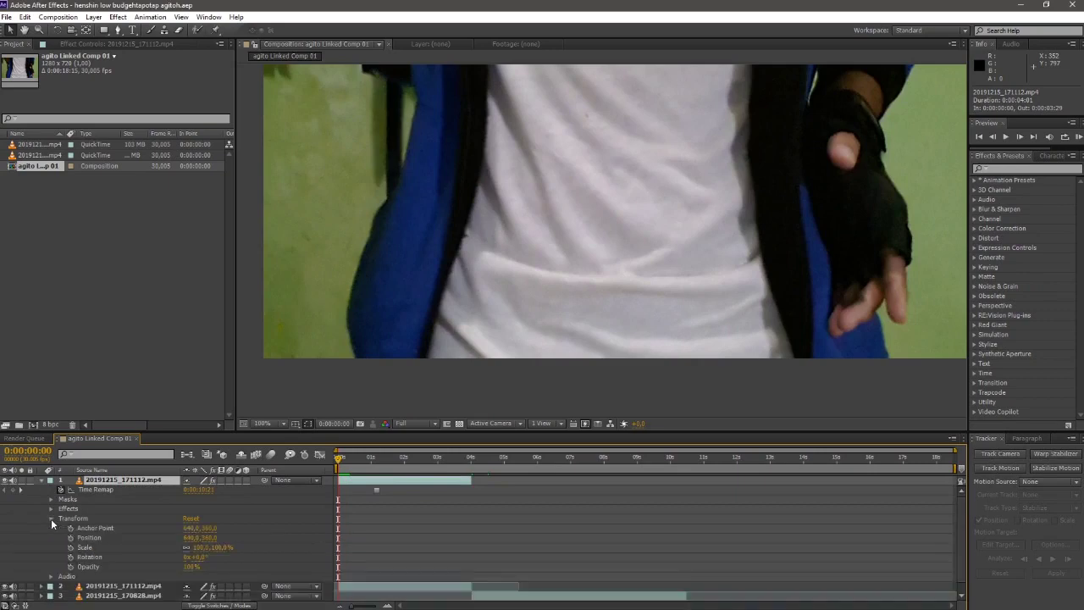
left_click(70, 568)
left_click(191, 569)
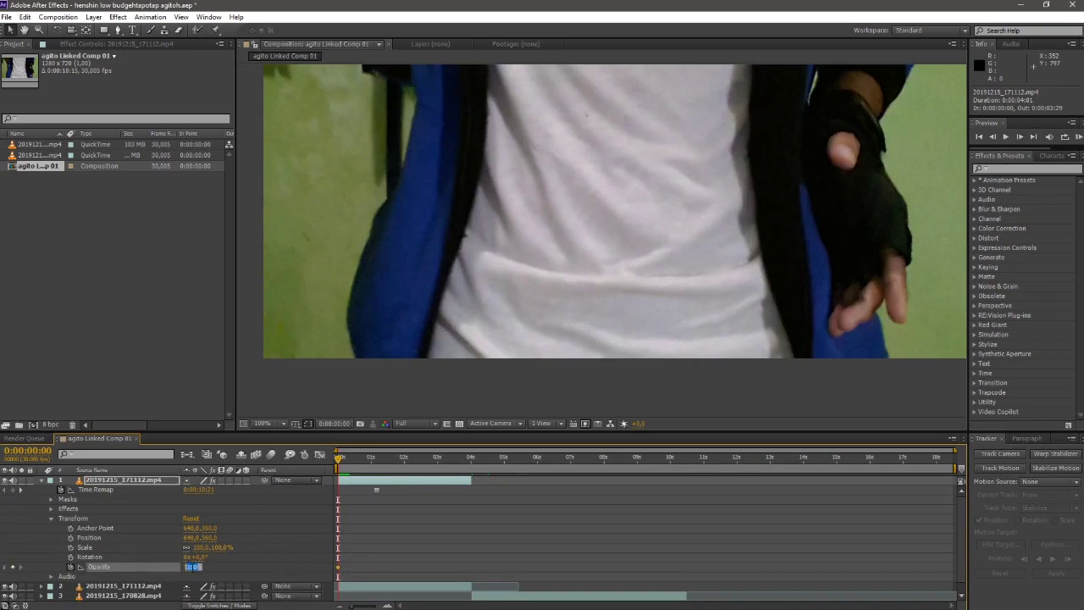
key("Return")
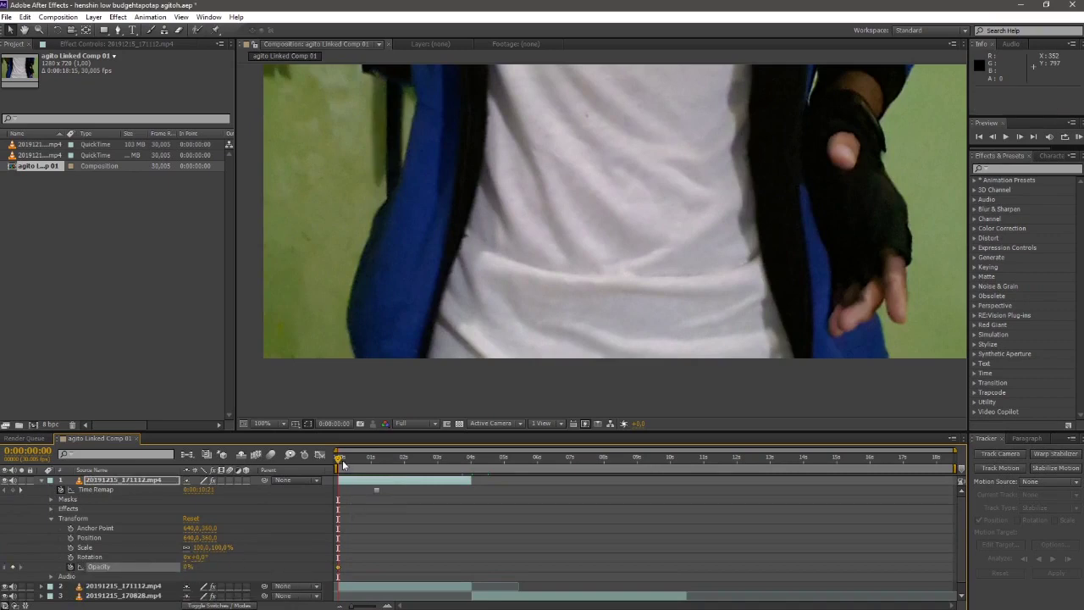
Step: Add an Opacity keyframe of 100% at 0:00:00:15 on the frozen belt layer
left_click_drag(340, 461, 358, 465)
left_click(189, 567)
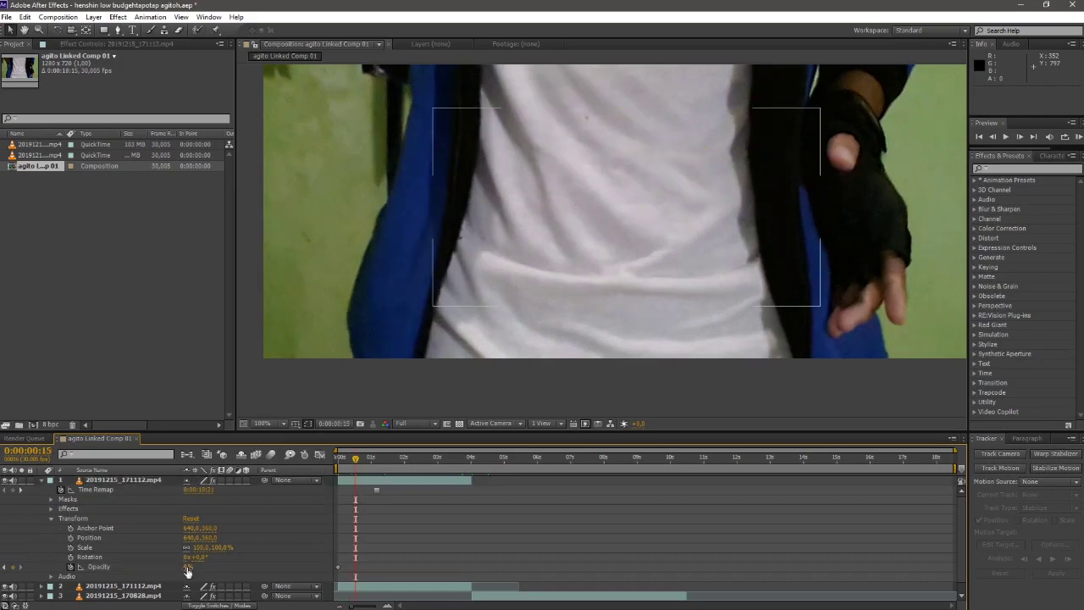
type("1")
type("100")
key("Return")
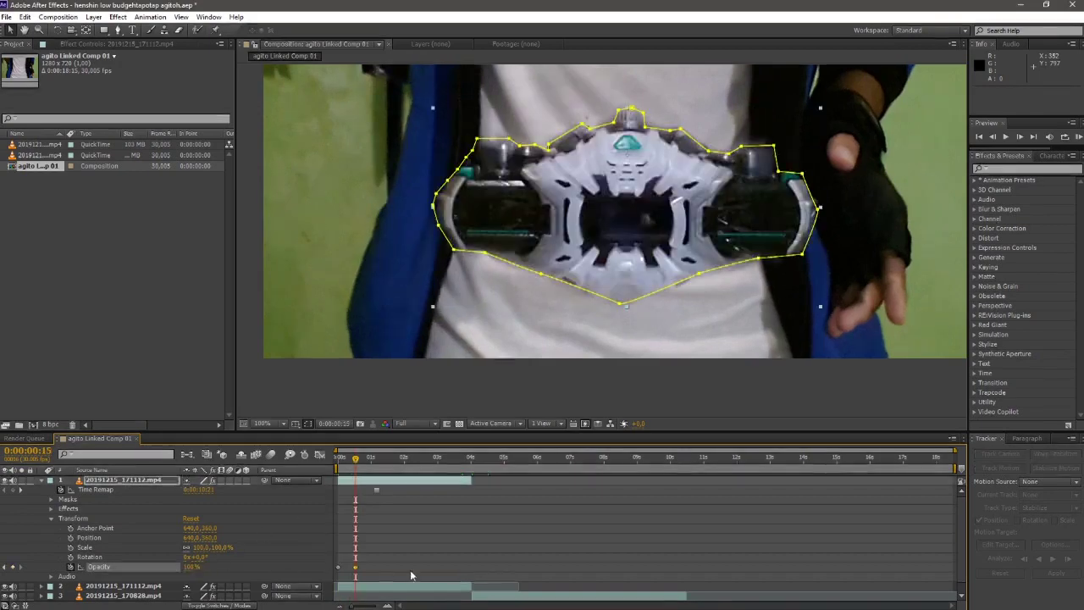
Step: Play back the belt's fade-in from the start of the composition
left_click(337, 460)
key("space")
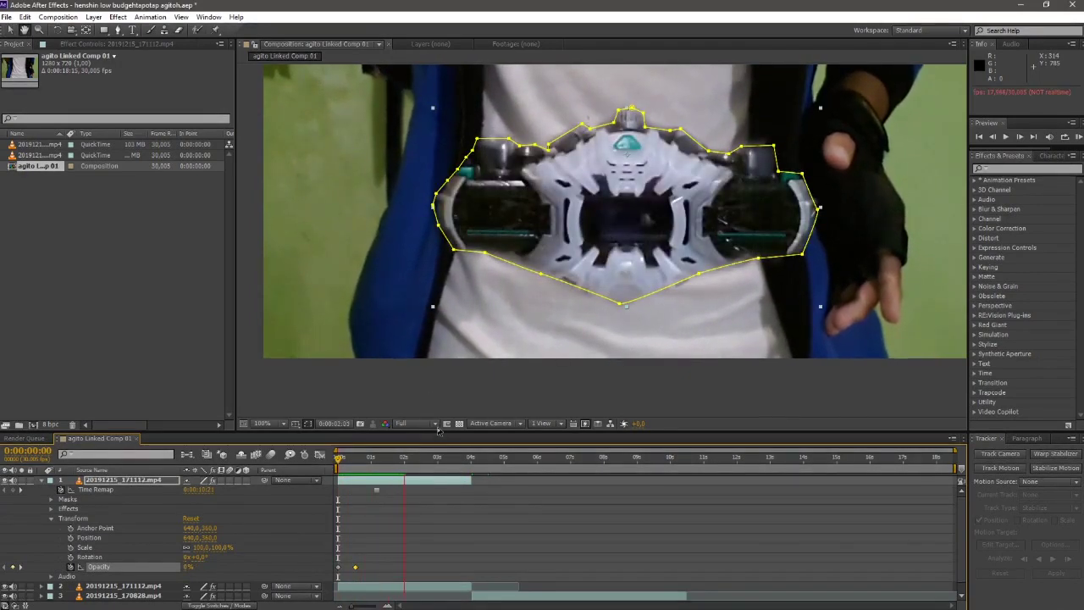
key("space")
left_click_drag(412, 458, 339, 458)
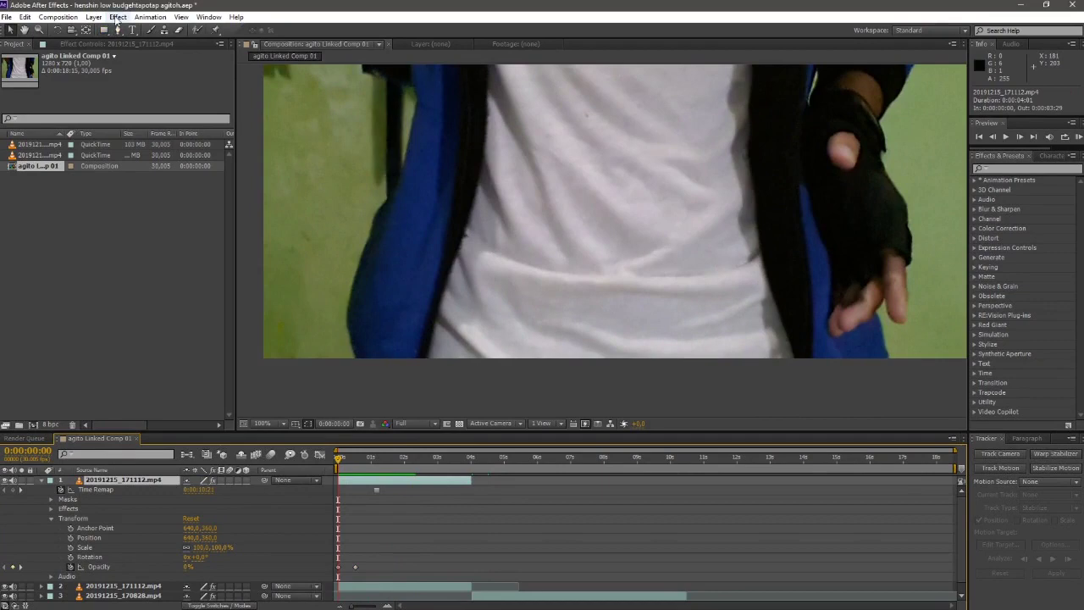
Step: Apply the Ripple distortion effect to the frozen belt layer
left_click(113, 17)
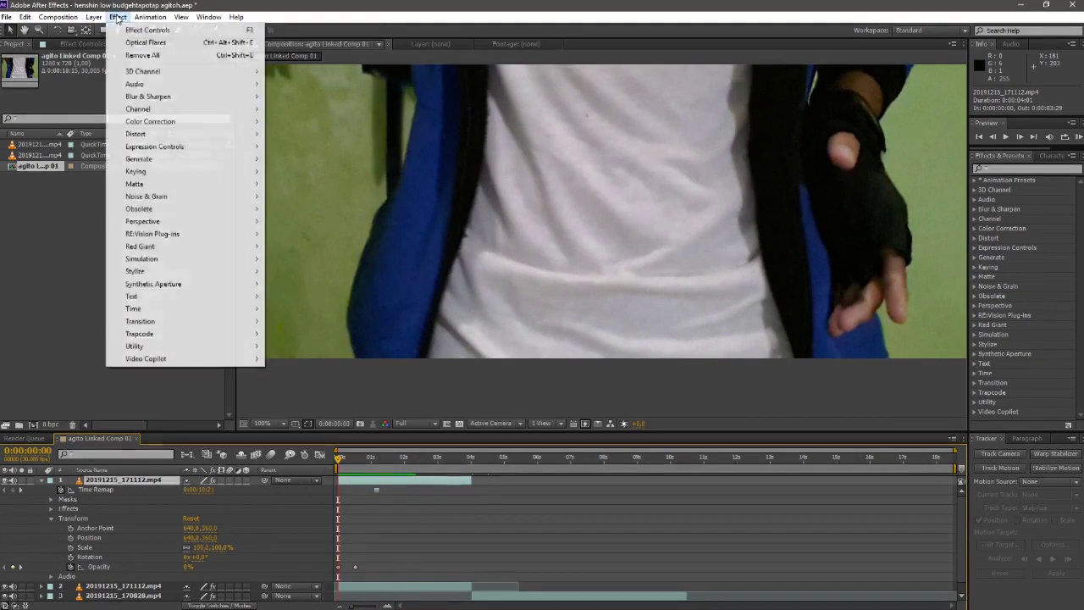
mouse_move(169, 134)
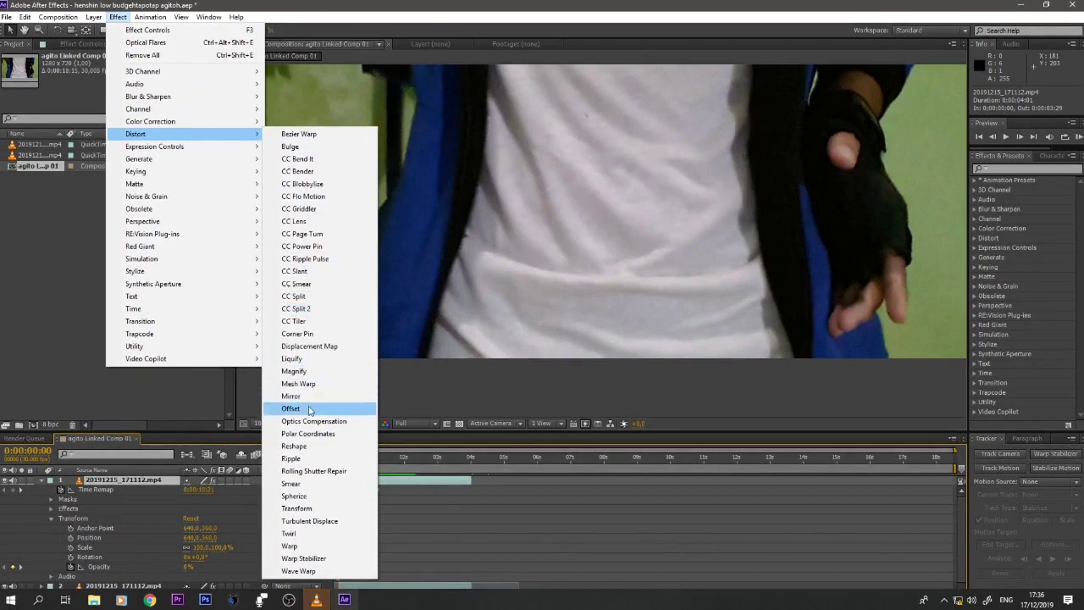
left_click(306, 458)
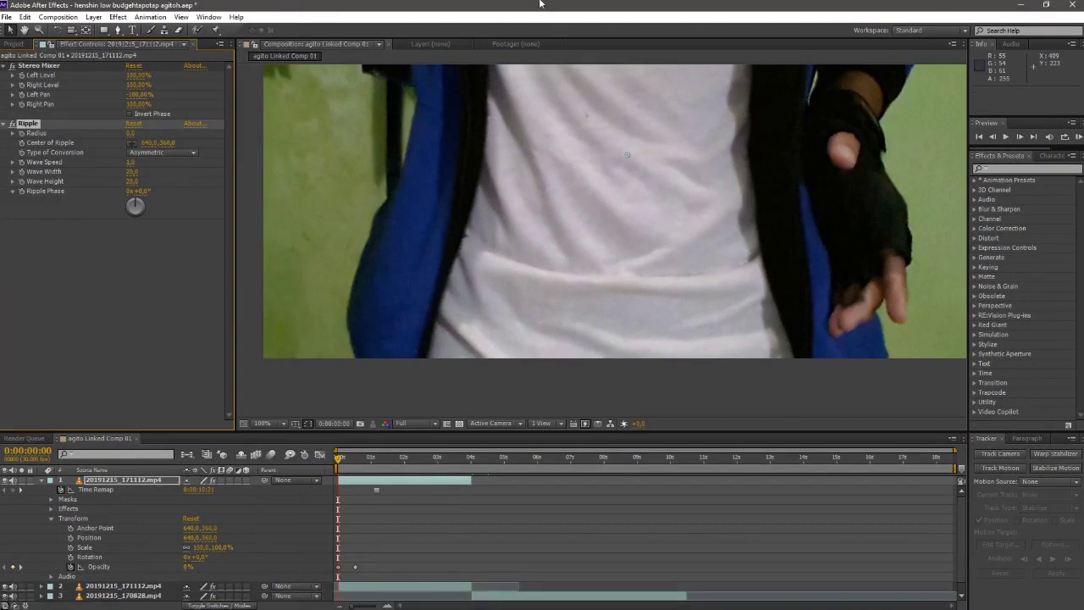
Step: Save the project, set the Ripple radius to 24 on the frozen belt layer and preview it
key("ctrl+s")
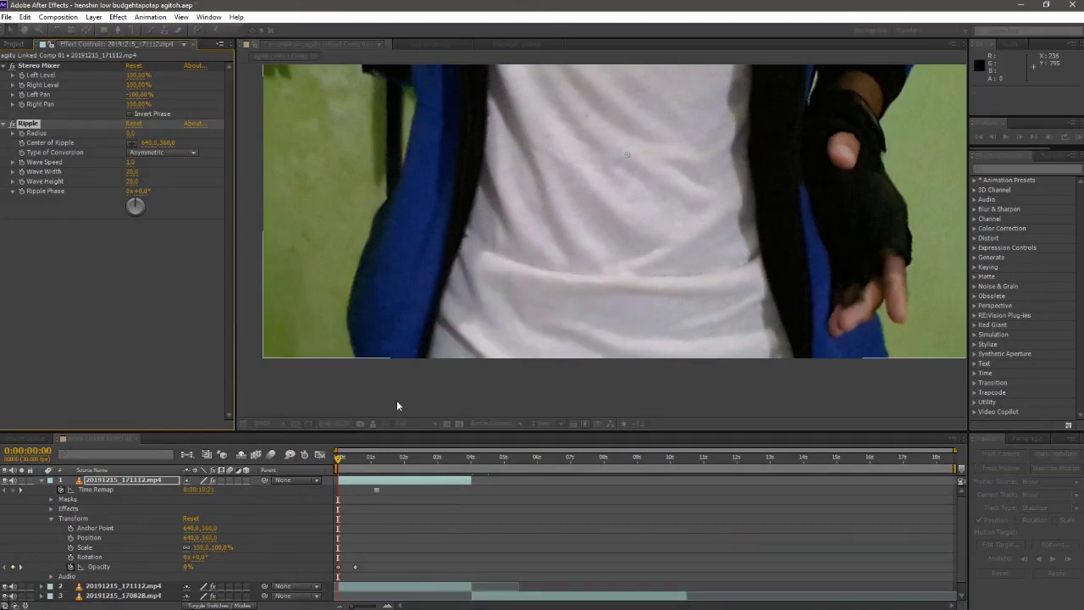
key("space")
key("space")
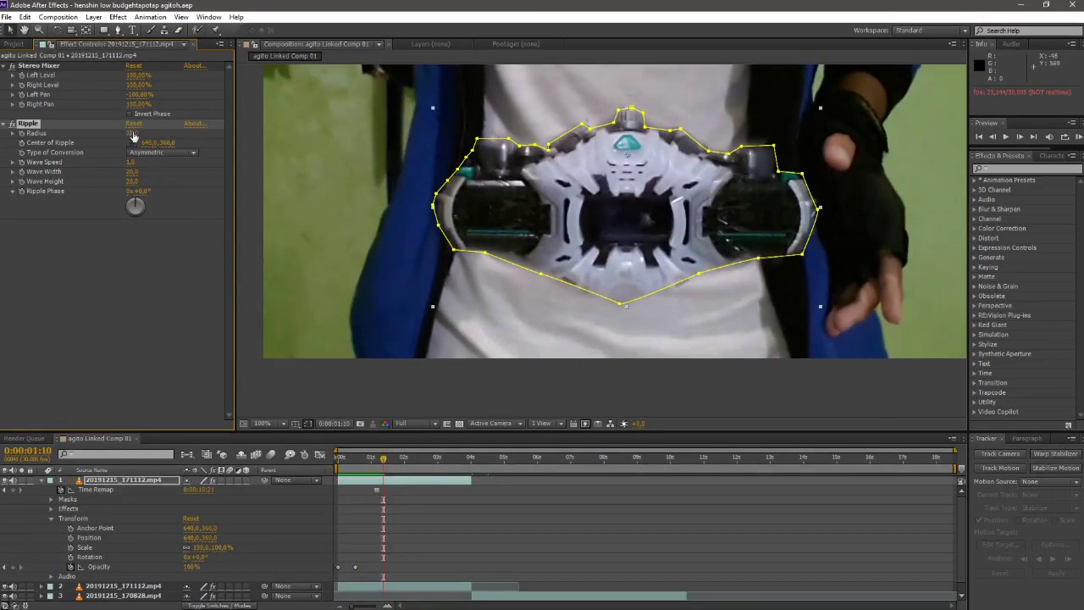
left_click_drag(149, 131, 146, 131)
key("space")
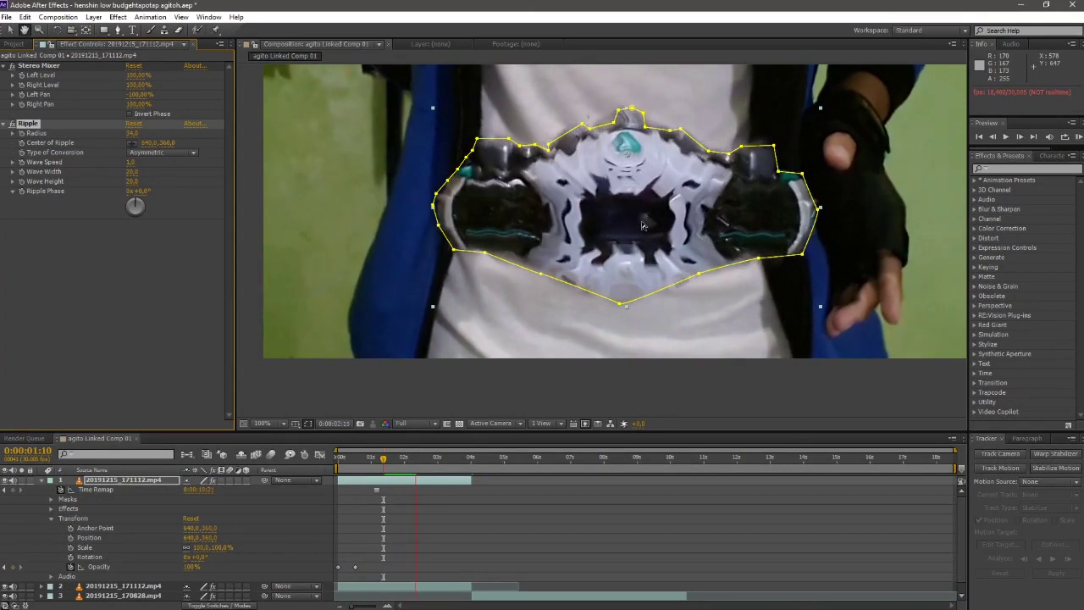
Step: Set the composition preview resolution to Third
left_click(421, 426)
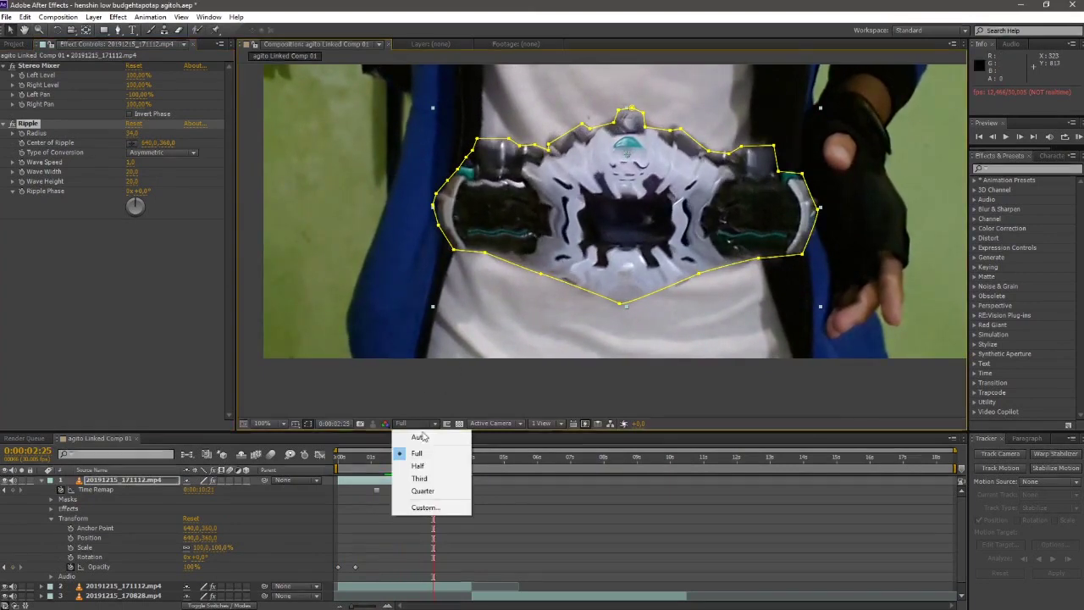
left_click(428, 477)
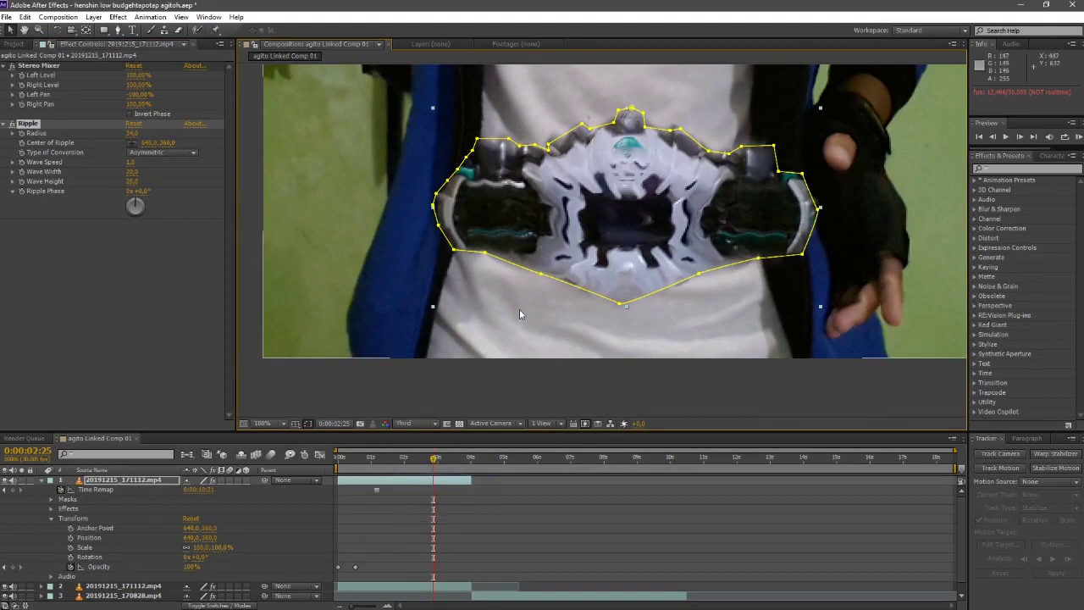
key("space")
left_click_drag(636, 277, 606, 310)
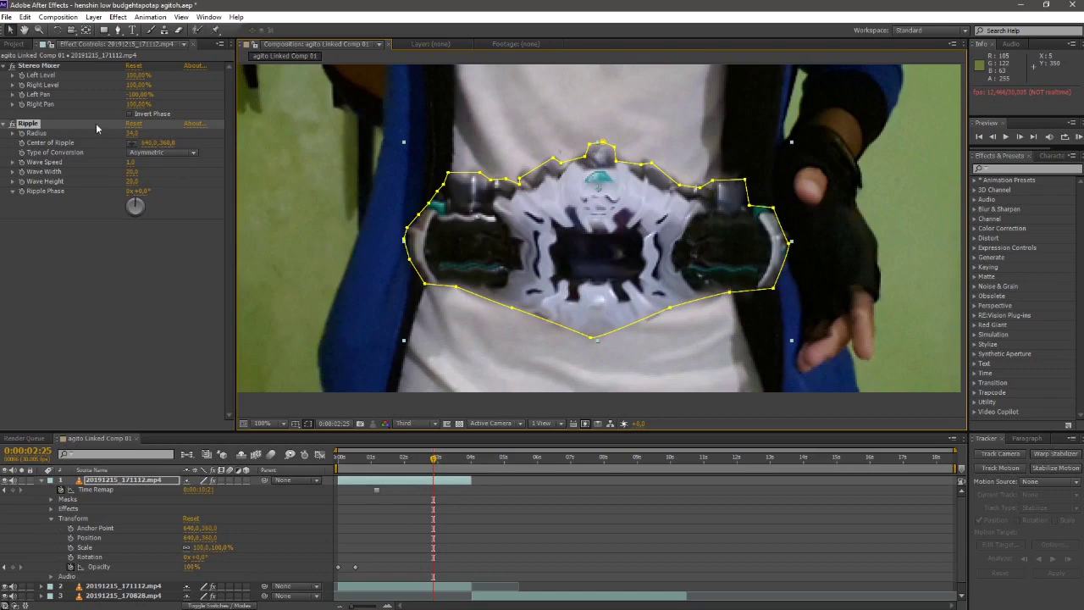
Step: Play back the rippling belt from the start of the composition
left_click_drag(365, 459, 337, 458)
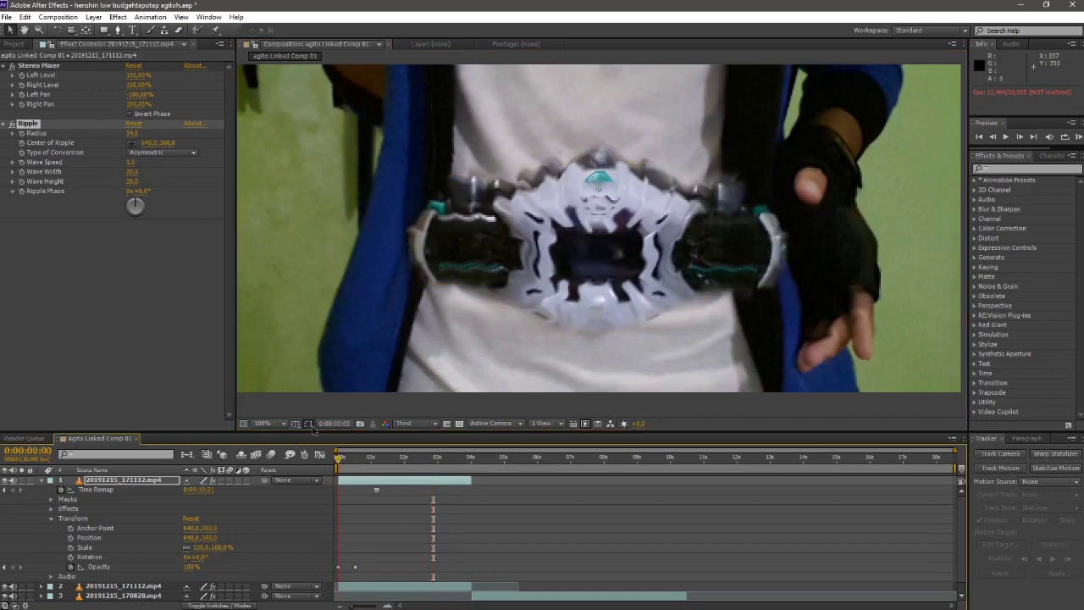
key("space")
key("space")
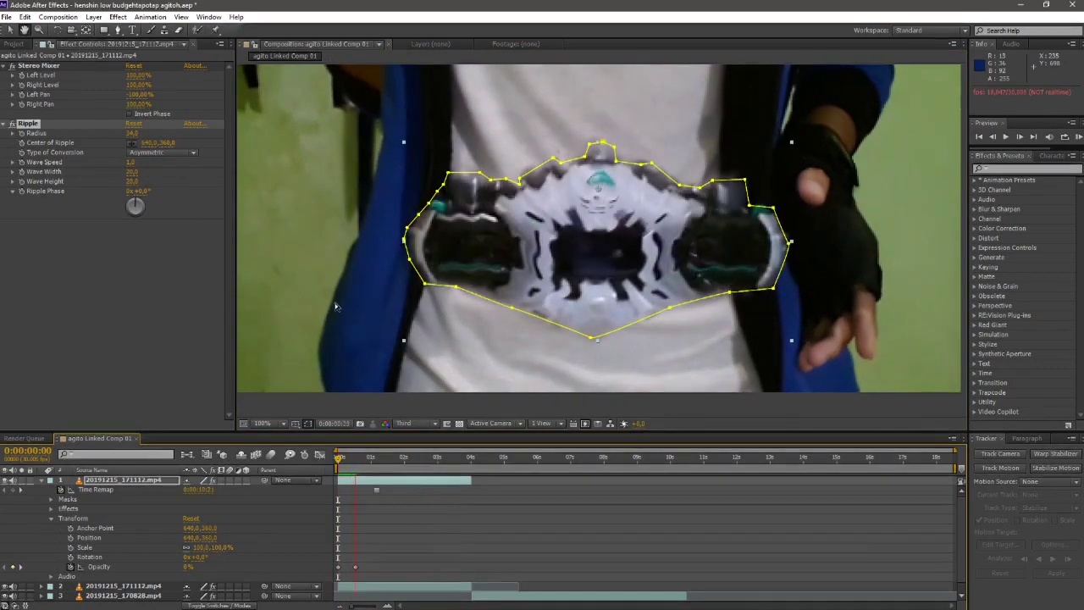
Step: Set the Ripple radius to 70 and preview the stronger distortion
left_click(137, 134)
key("Return")
key("space")
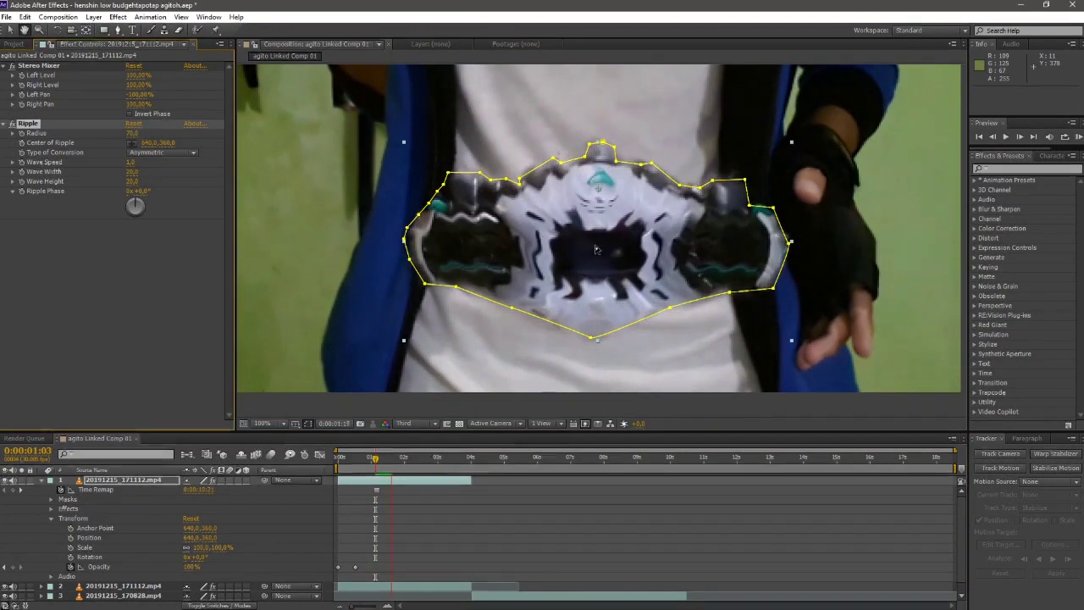
key("space")
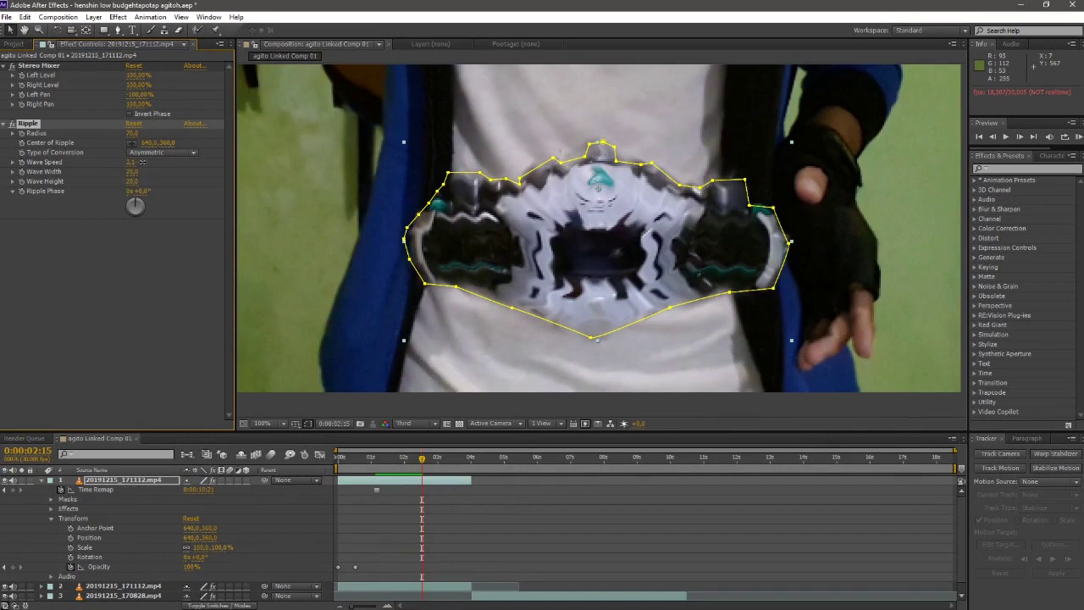
Step: Try a Ripple Wave Speed of 4.4 and play it back from the start
left_click_drag(141, 162, 133, 167)
key("space")
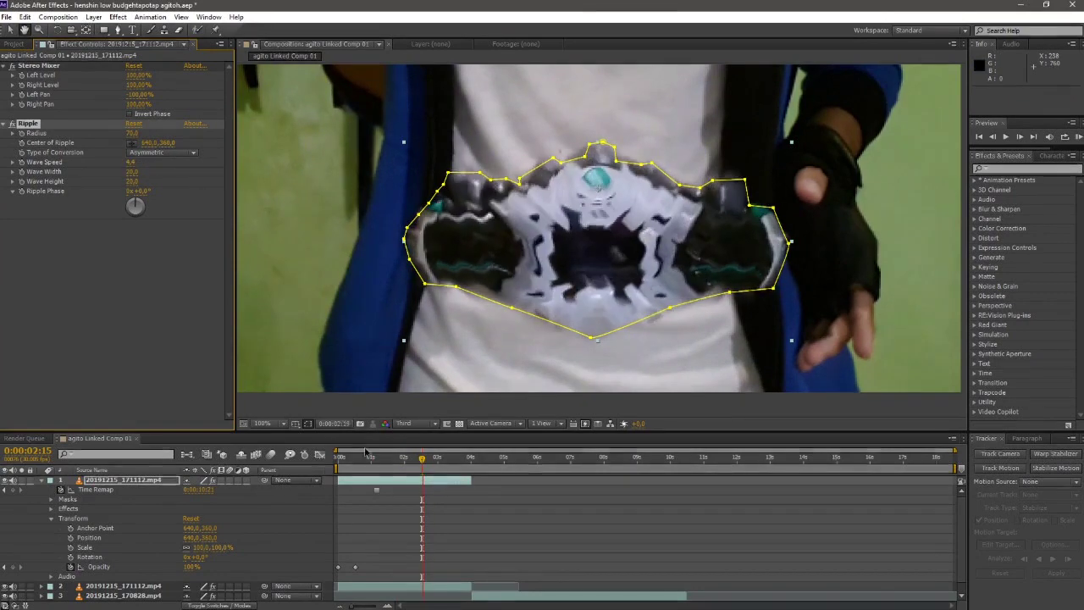
left_click(337, 458)
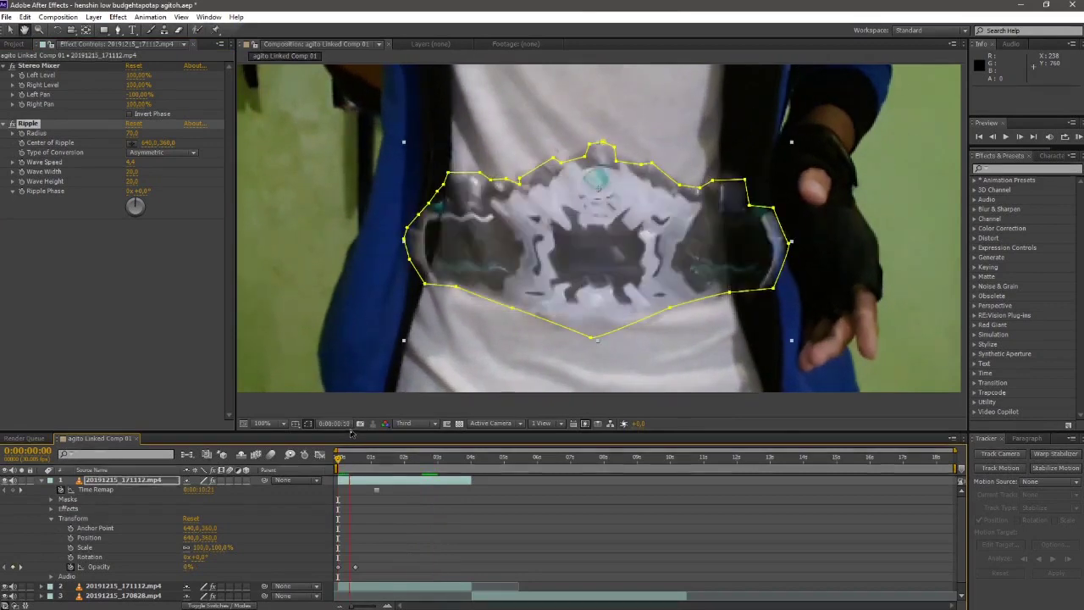
key("space")
Step: Set the Ripple Wave Speed to 5, preview it, and undo the trial Wave Width change
left_click(131, 162)
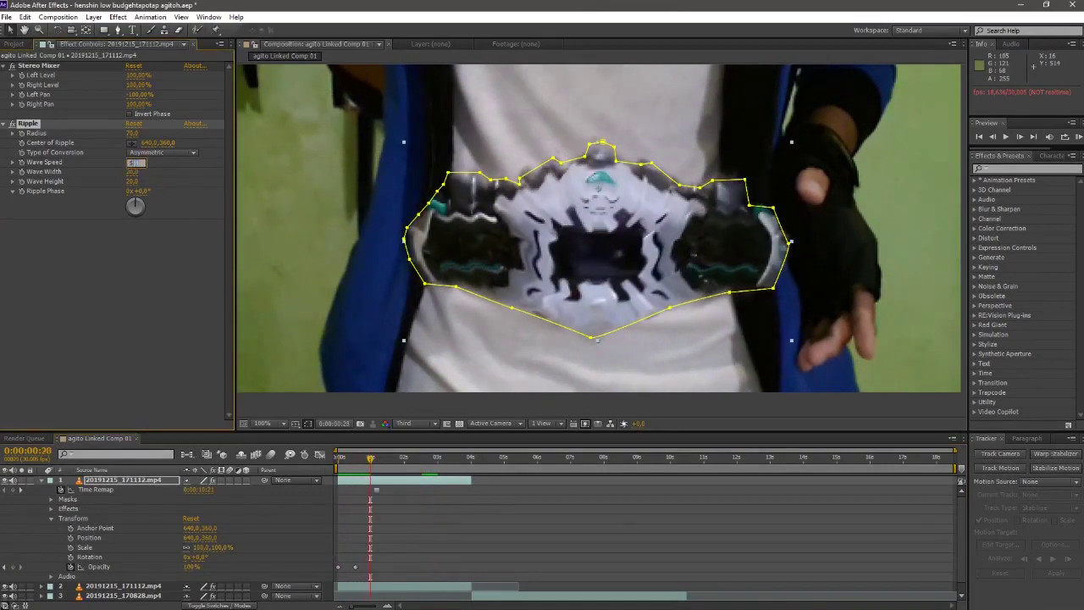
type("5")
key("Return")
key("space")
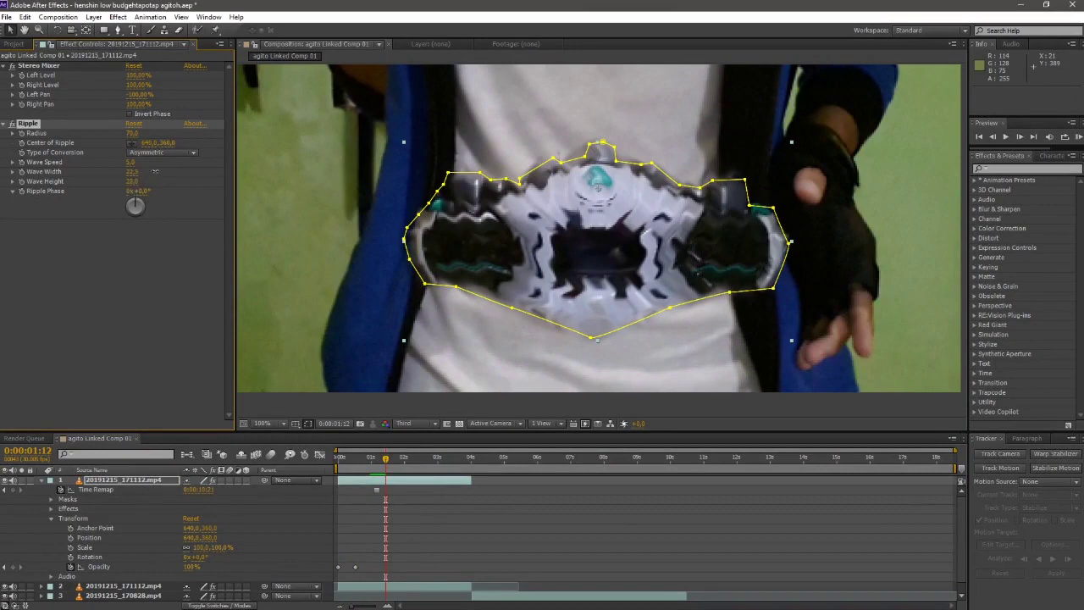
key("ctrl+z")
Step: Set the Ripple Wave Height to 100
left_click_drag(202, 179, 207, 179)
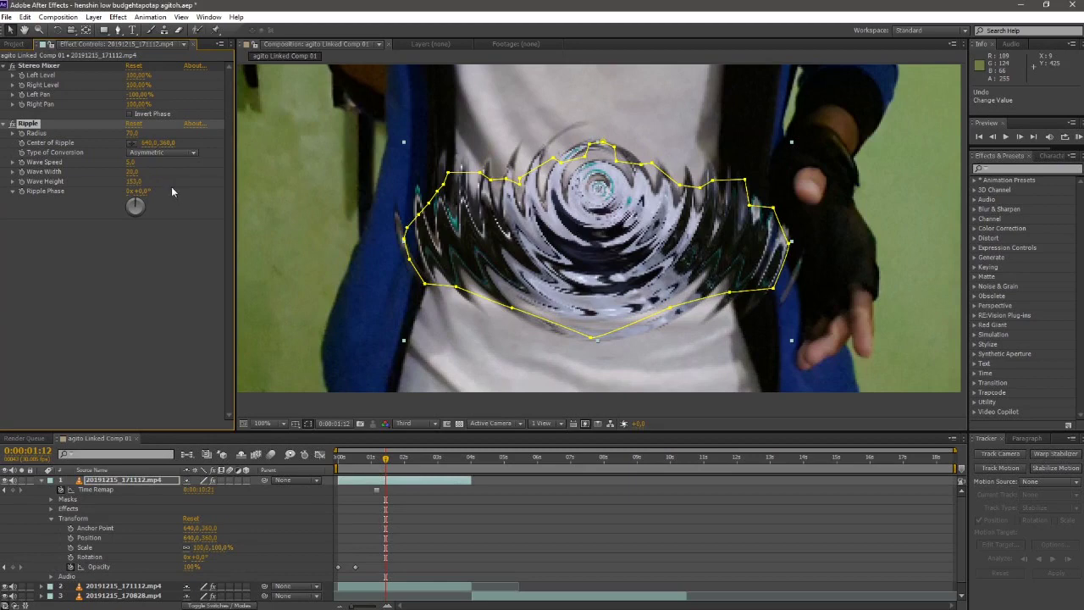
left_click_drag(133, 181, 132, 183)
left_click(133, 181)
type("10")
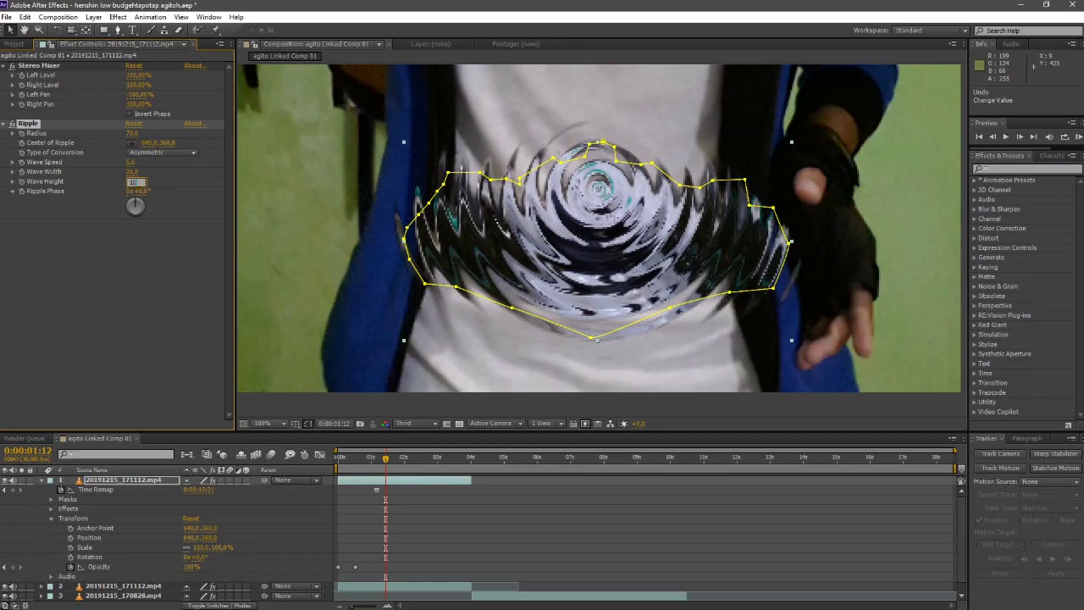
type("0")
key("Return")
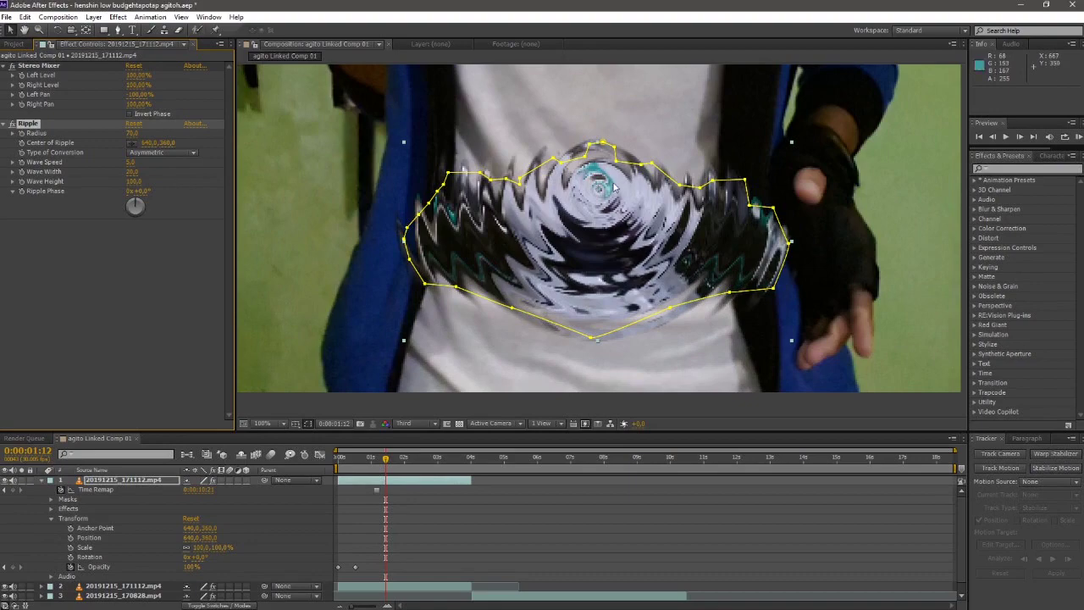
Step: Play back the higher ripple waves from the start of the composition
left_click_drag(383, 460, 337, 465)
key("space")
key("space")
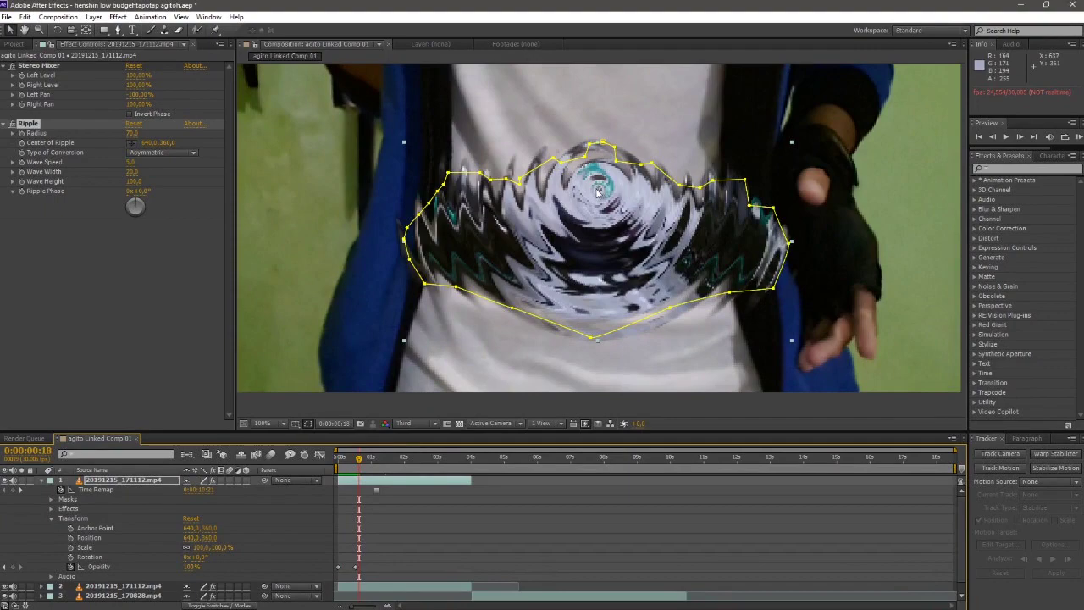
Step: Move the Center of Ripple down to the middle of the belt buckle, at about 642, 477.5
key("period")
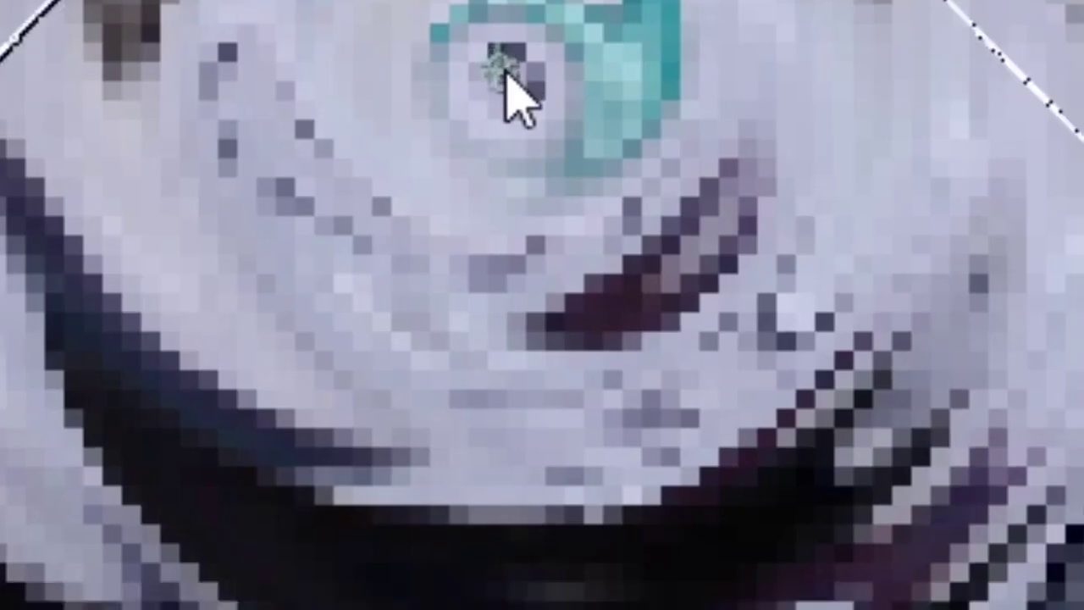
left_click_drag(596, 138, 596, 265)
left_click_drag(503, 388, 503, 400)
key("comma")
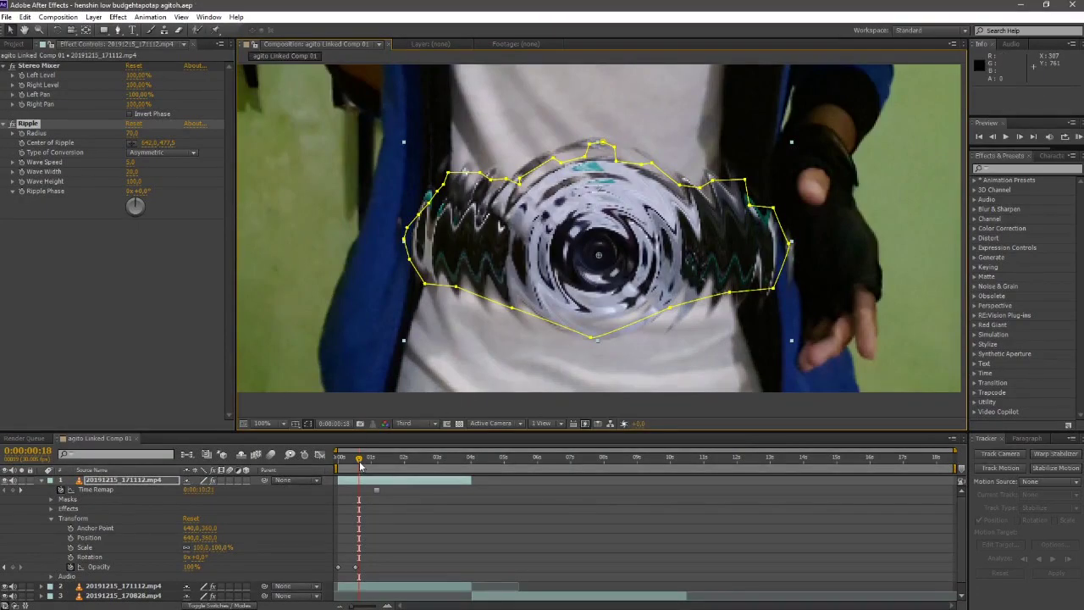
Step: Play back the recentred ripple from the start of the composition
left_click_drag(360, 462, 312, 463)
key("space")
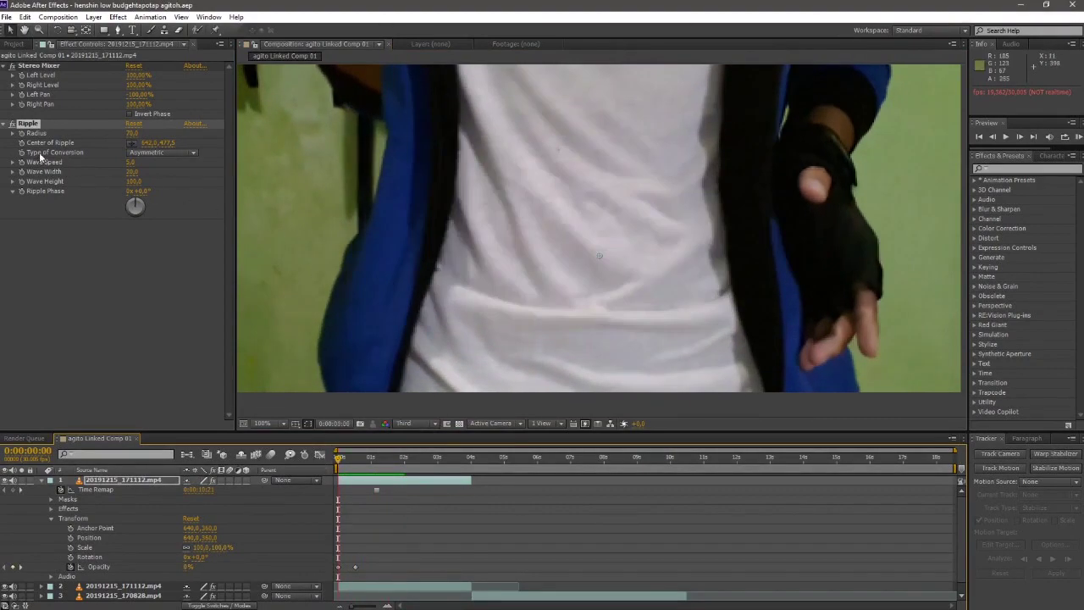
key("space")
key("space")
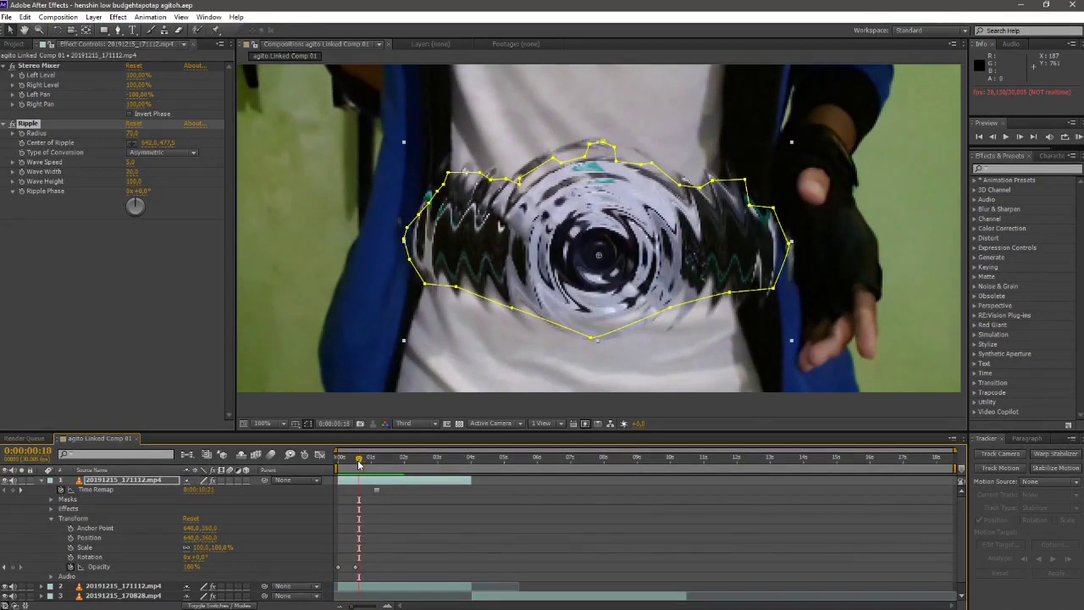
Step: Keyframe the Ripple radius at 70 at 0:00:00:01 and at 0 at 0:00:03:00
left_click_drag(356, 459, 343, 458)
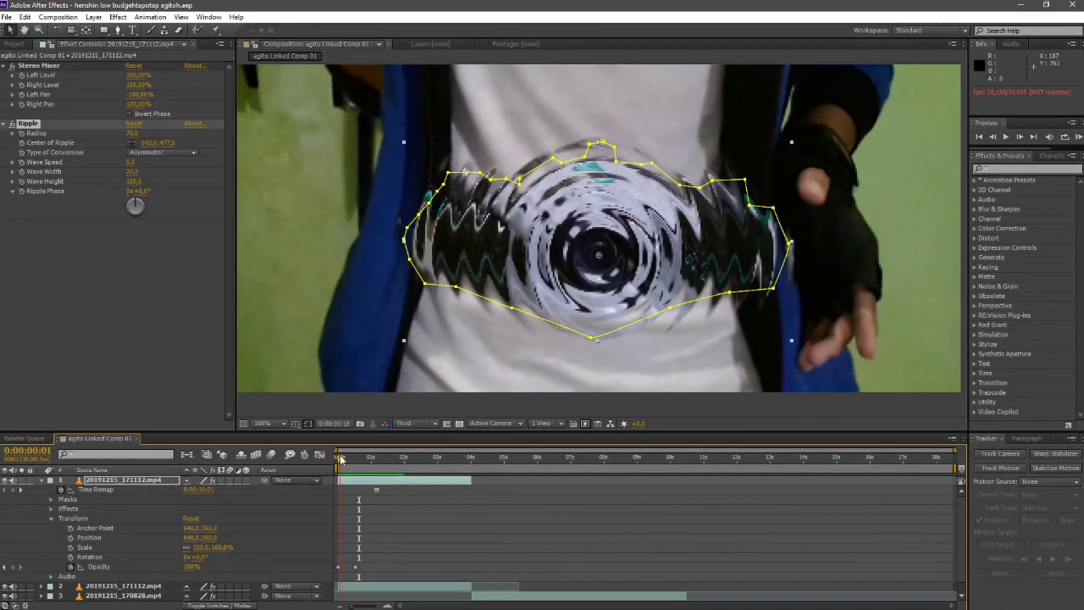
left_click(22, 133)
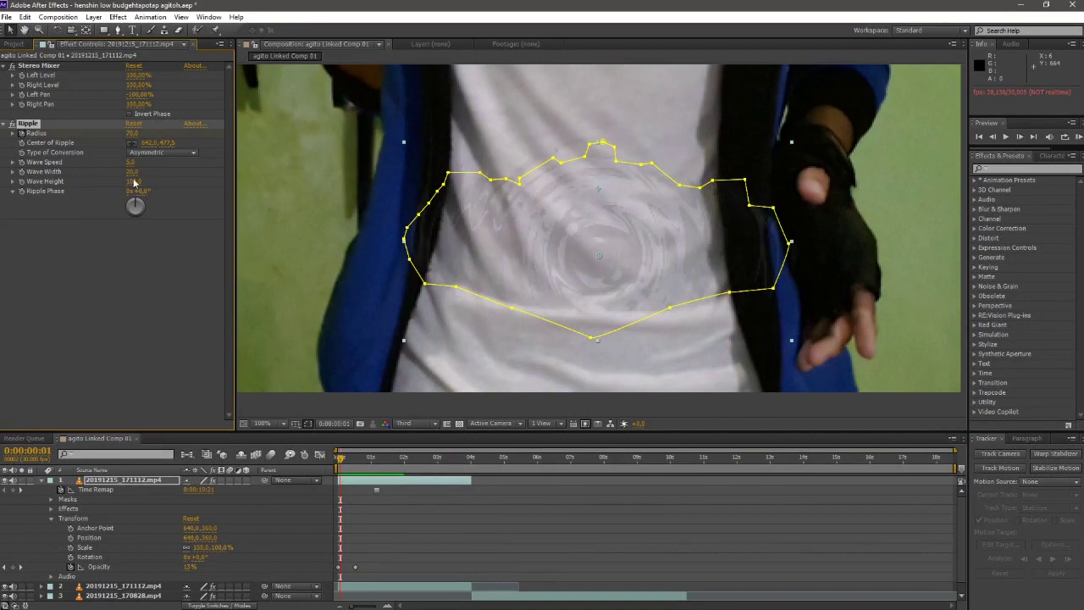
left_click_drag(351, 464, 439, 462)
left_click(129, 162)
type("1")
left_click(133, 133)
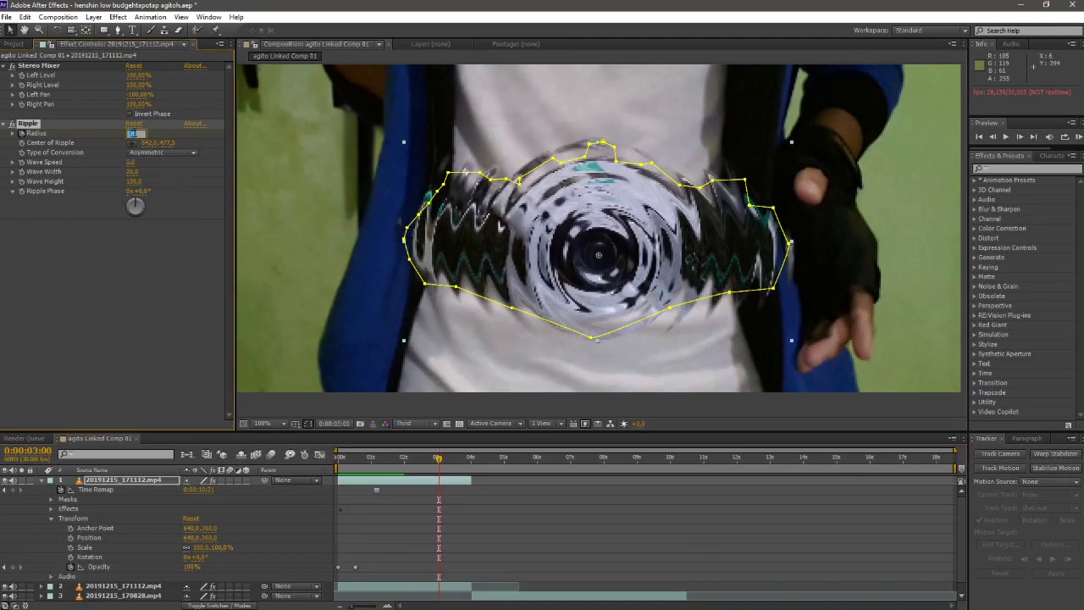
type("0")
key("Return")
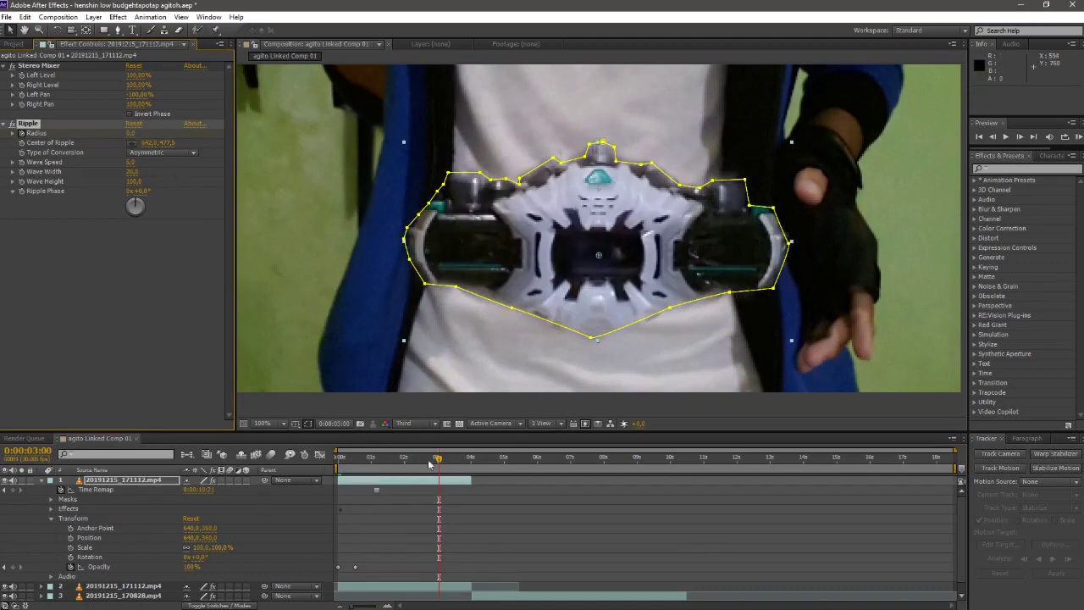
Step: Scrub through the animated ripple radius and play it back from the start of the composition
left_click_drag(406, 460, 339, 459)
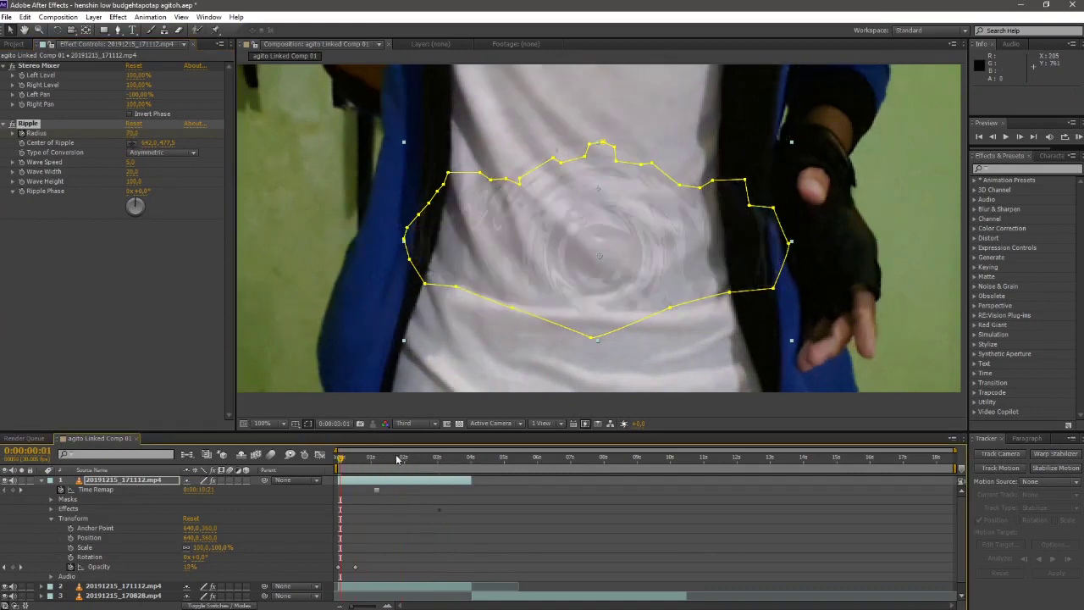
left_click_drag(402, 461, 426, 462)
left_click_drag(439, 459, 330, 462)
key("space")
key("space")
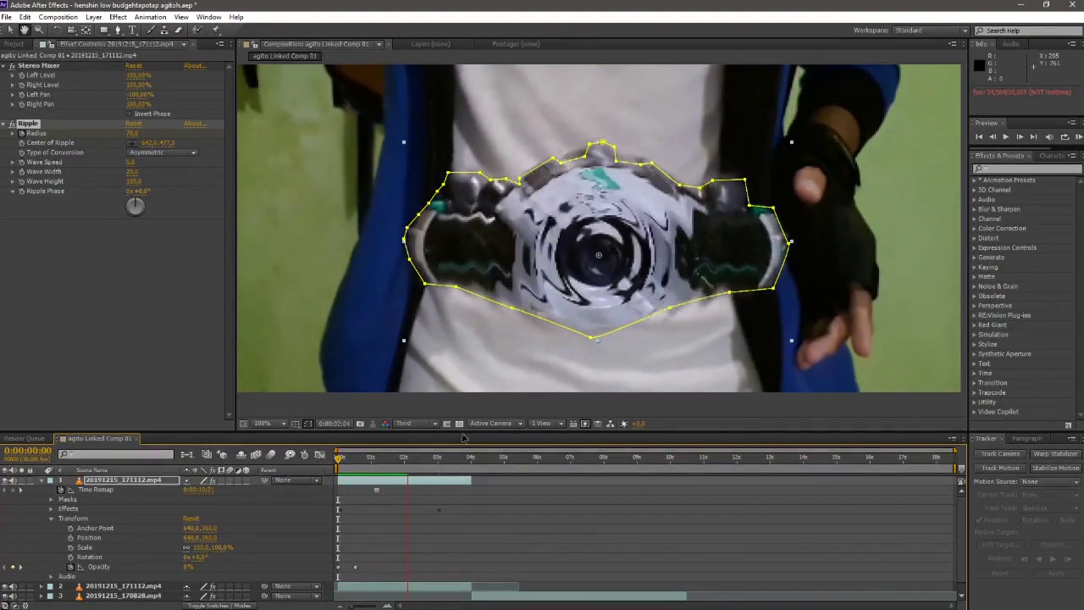
key("space")
key("space")
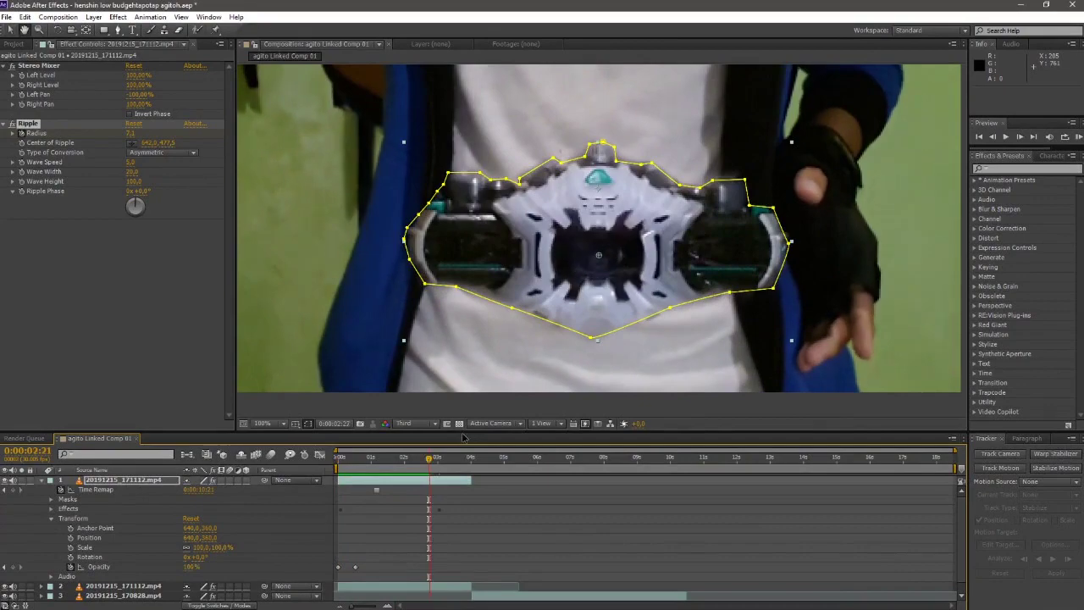
Step: Save the project and preview the belt animation again from the start
key("ctrl+s")
left_click_drag(361, 460, 223, 463)
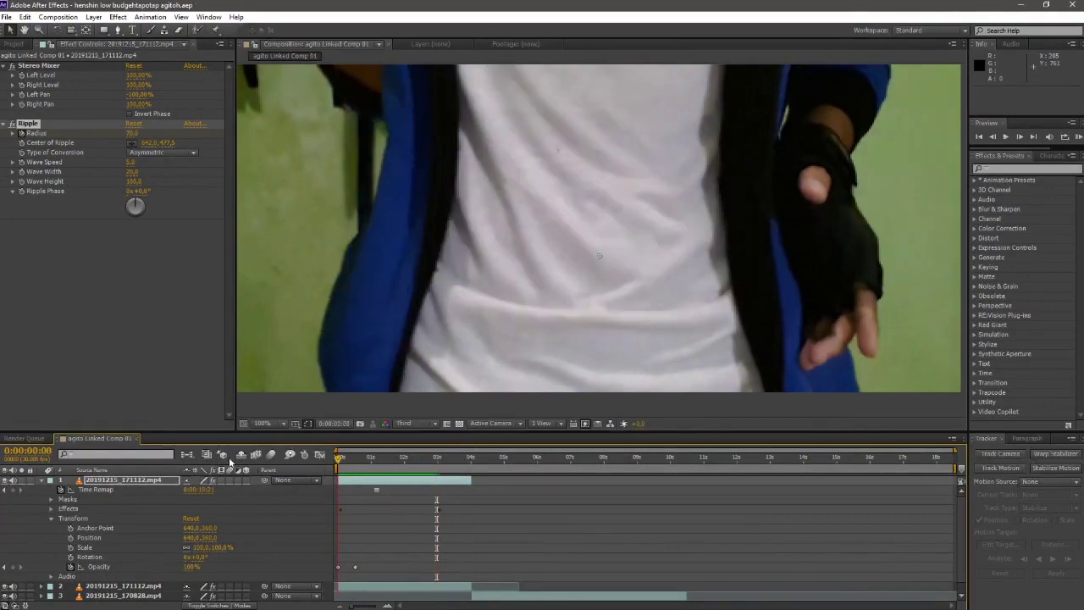
key("space")
key("space")
Step: Search the effects and presets for "glow"
left_click(1013, 172)
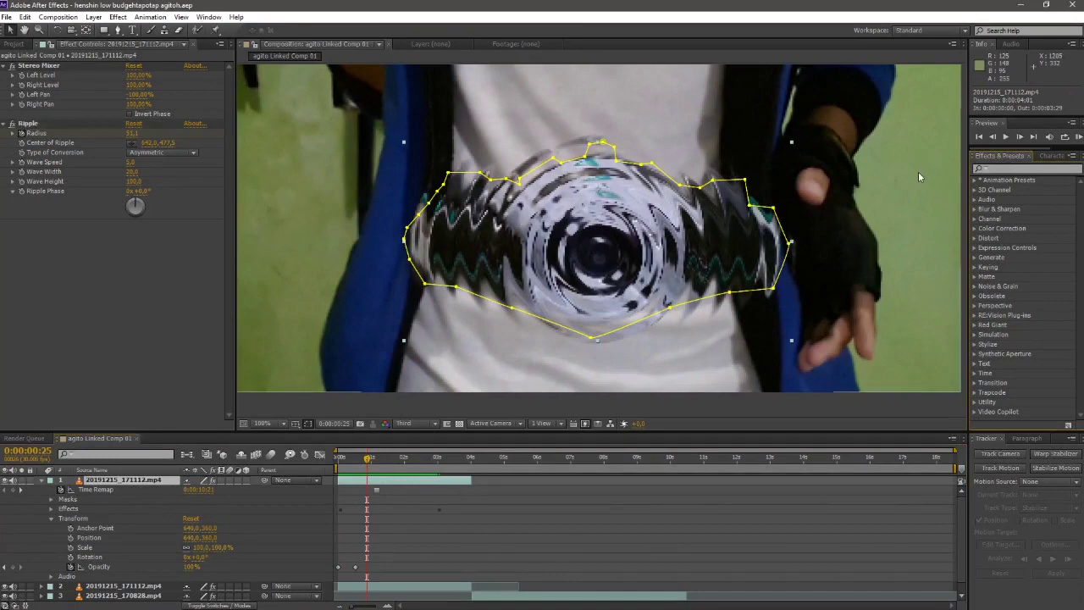
left_click(1058, 168)
left_click(1052, 167)
type("glow")
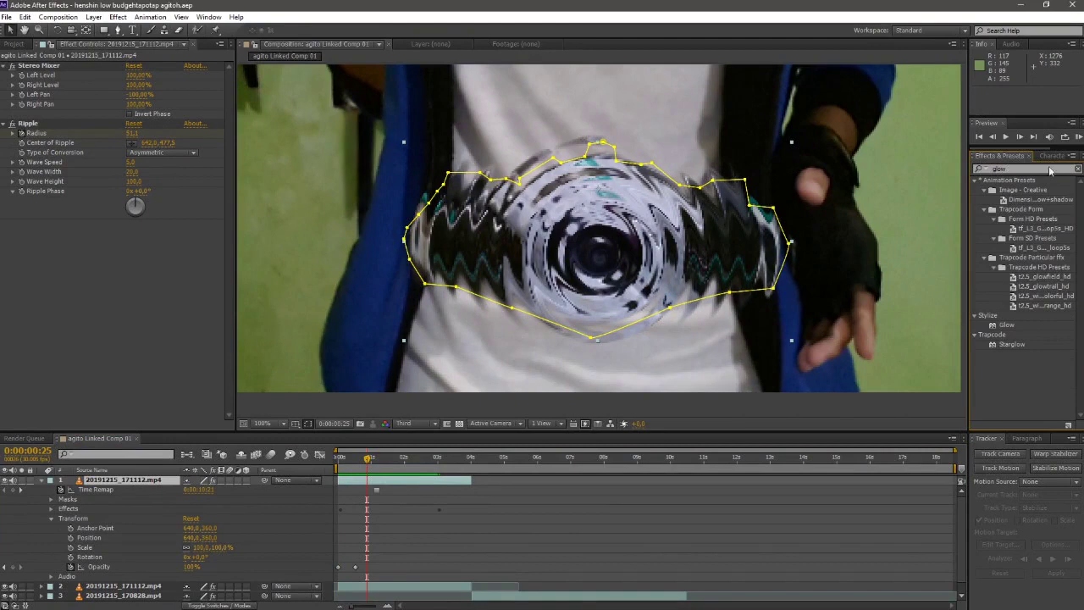
Step: Apply the Stylize Glow effect to the masked belt layer
left_click(208, 17)
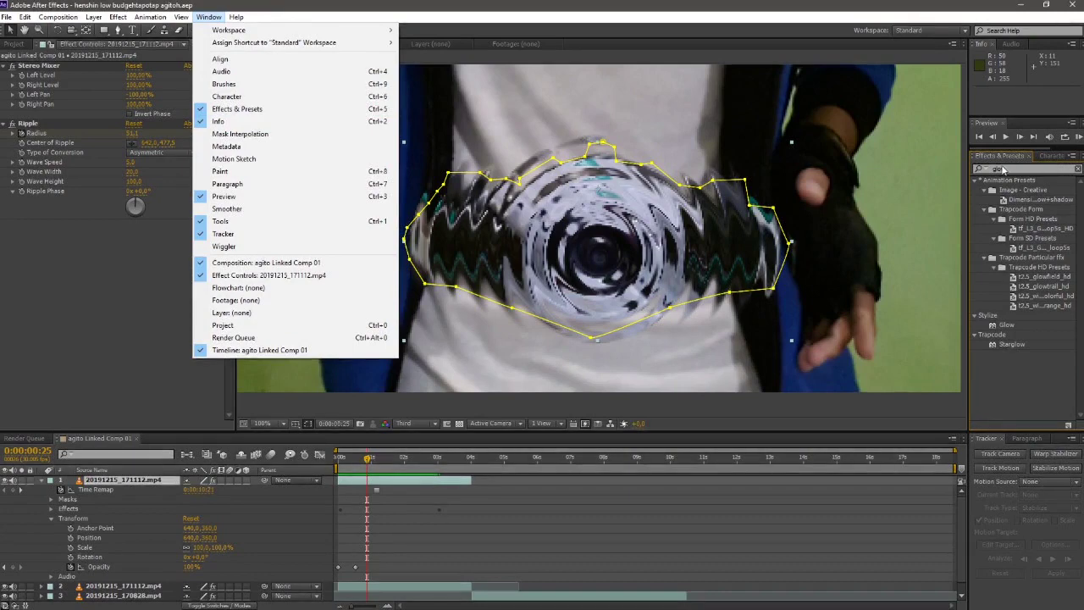
left_click(117, 240)
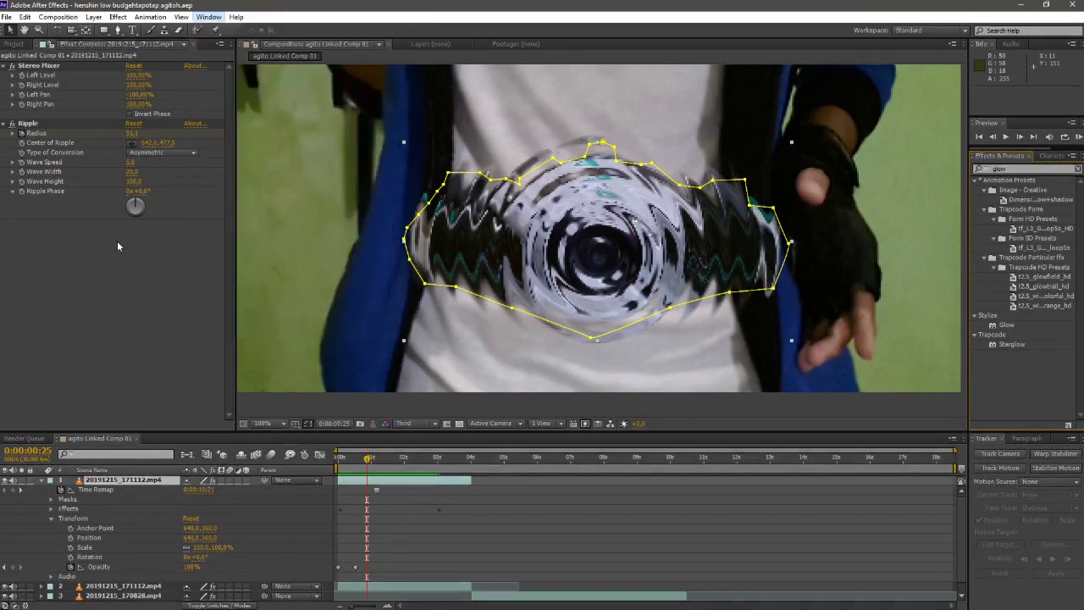
left_click(118, 16)
mouse_move(203, 271)
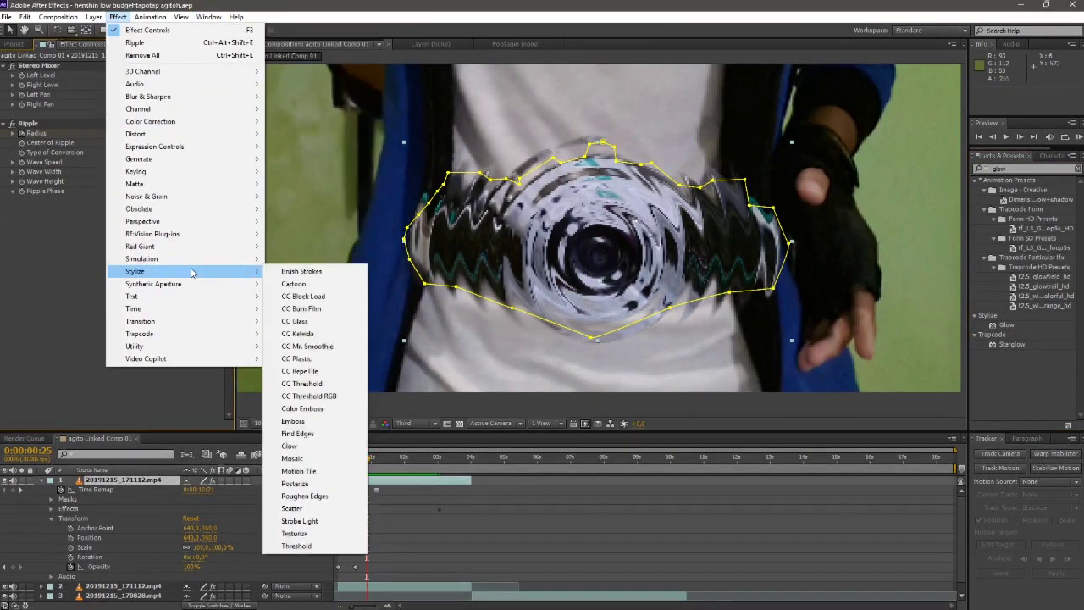
left_click(332, 446)
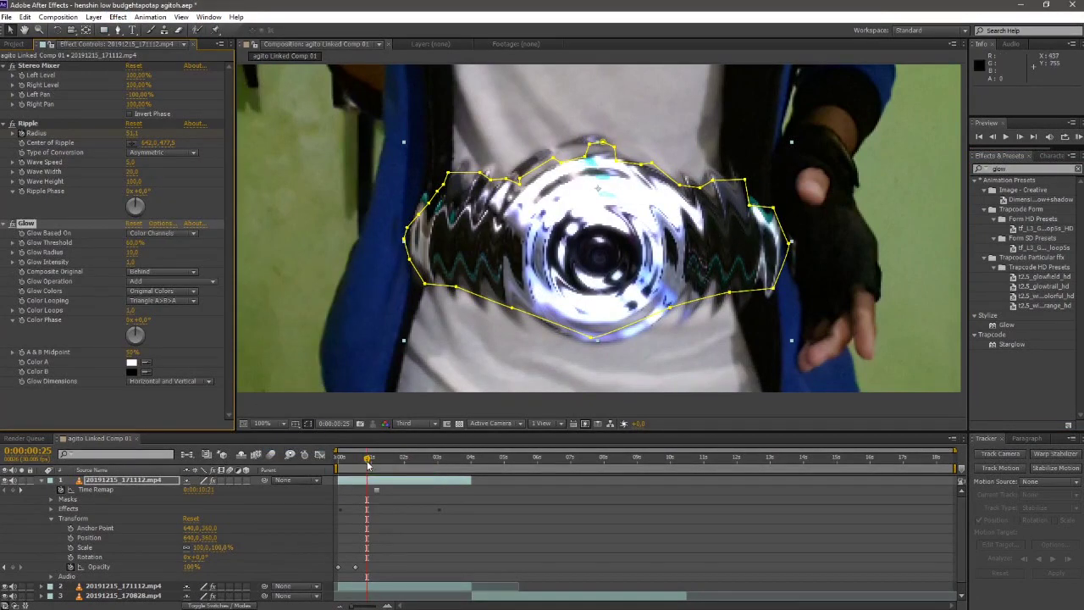
Step: Try a Glow Threshold of 0% on the belt at different frames and set it back to 60%
left_click_drag(368, 464, 347, 468)
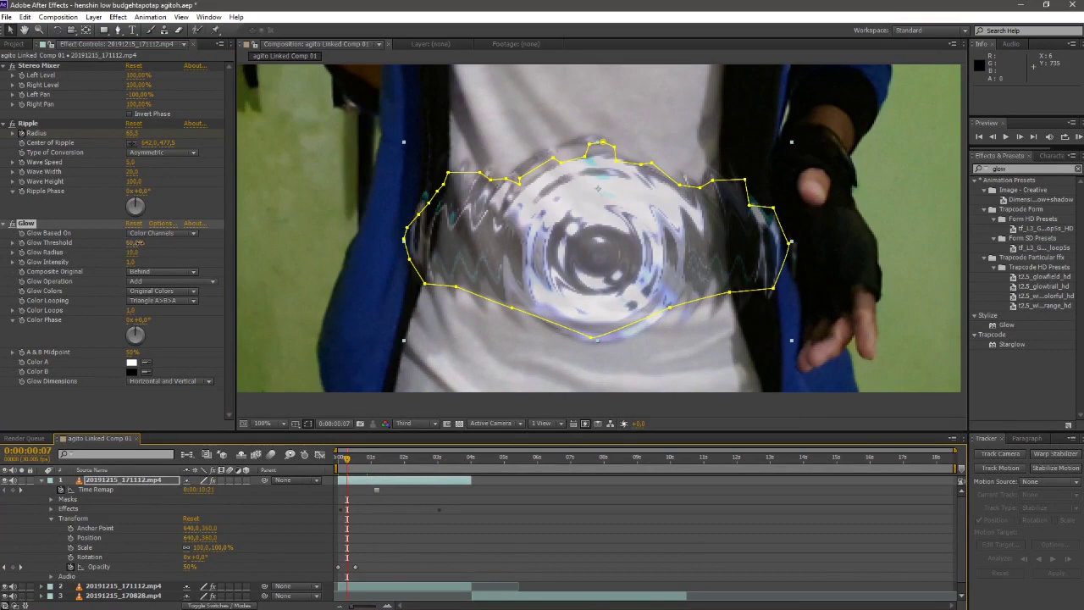
left_click_drag(157, 242, 170, 244)
mouse_move(100, 243)
left_mouse_down()
mouse_move(142, 246)
mouse_move(116, 246)
left_mouse_up()
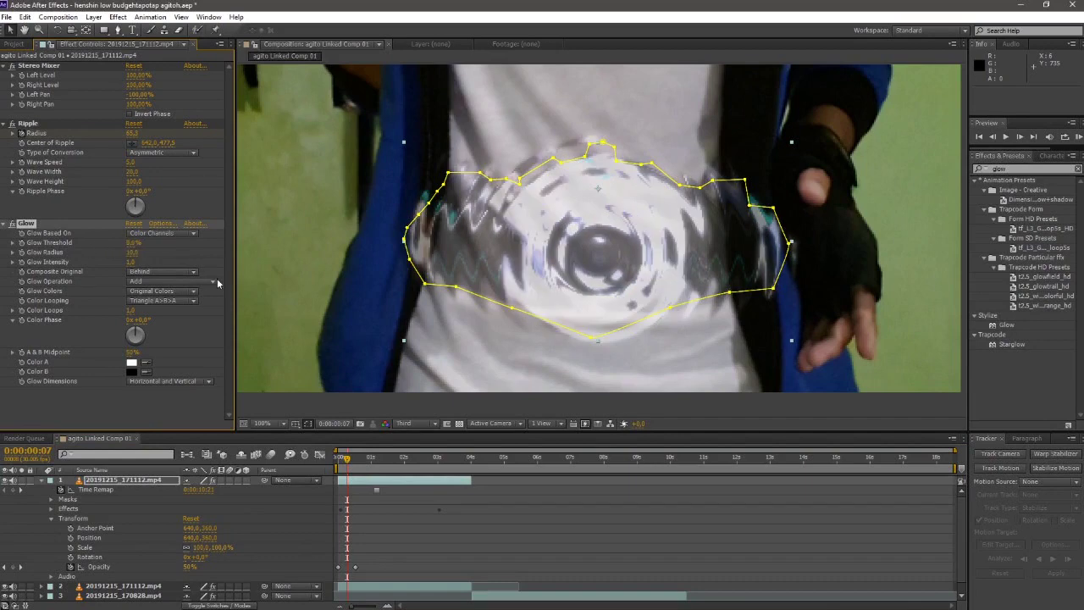
left_click(362, 460)
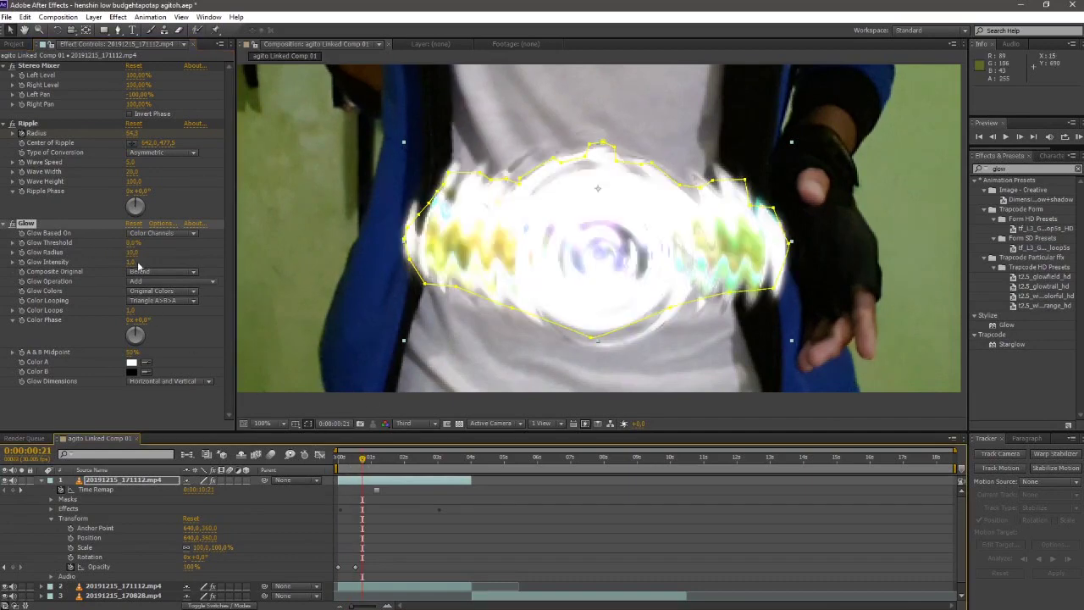
left_click_drag(134, 243, 138, 243)
left_click(136, 243)
key("Return")
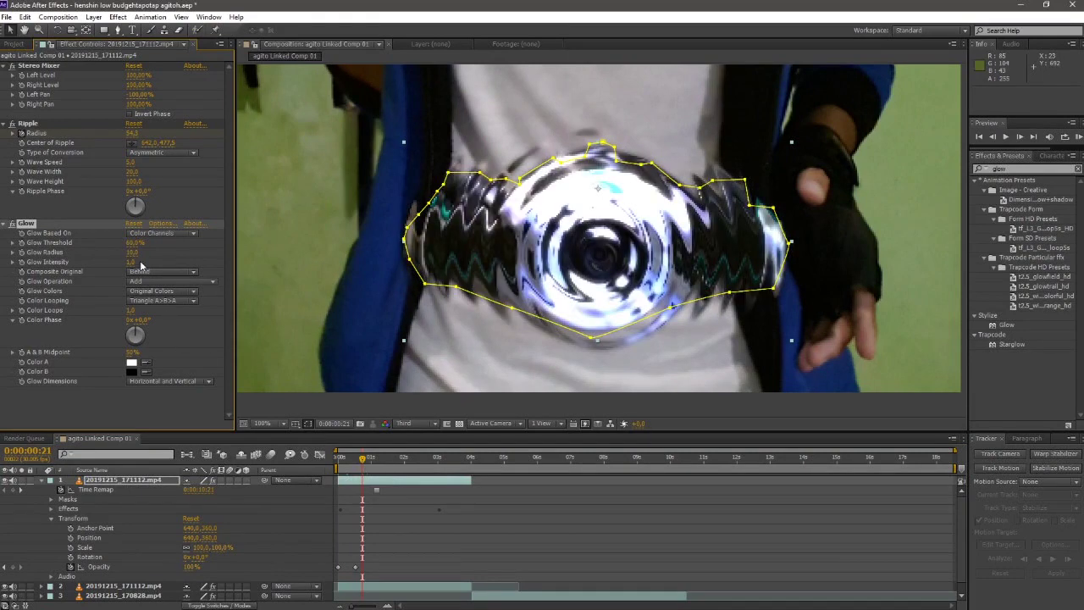
Step: Try larger Glow Radius values on the belt and preview the animation from the start
left_click_drag(158, 252, 155, 253)
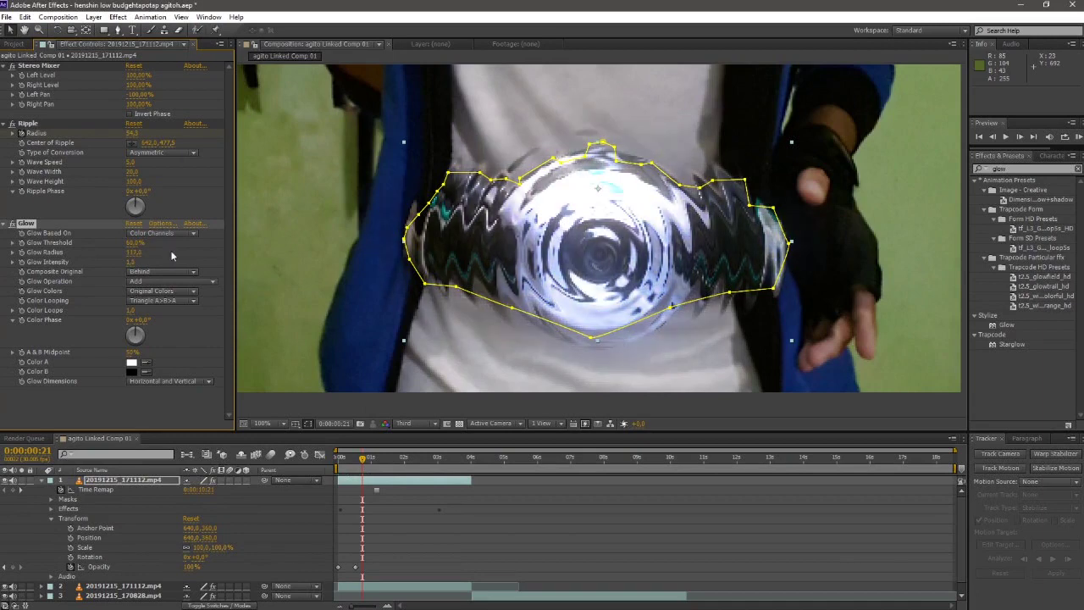
left_click_drag(135, 255, 133, 258)
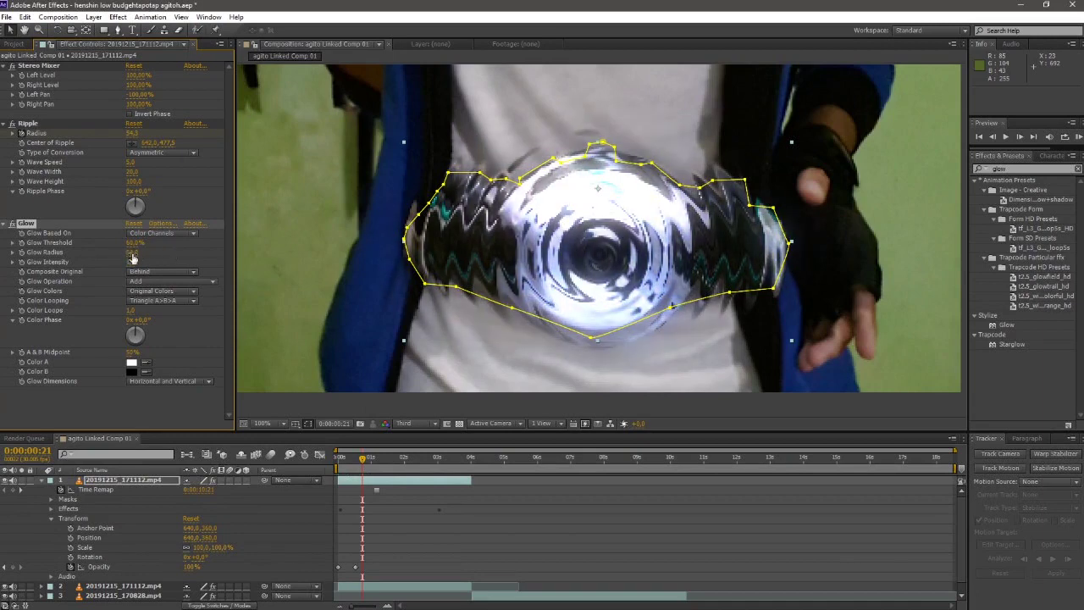
left_click(132, 253)
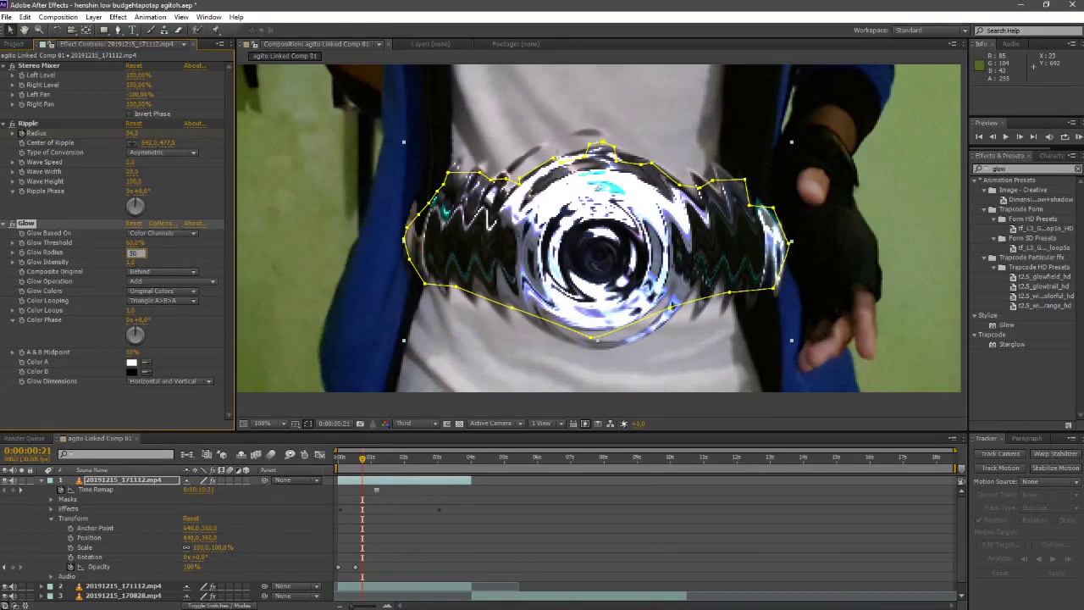
key("Return")
key("Home")
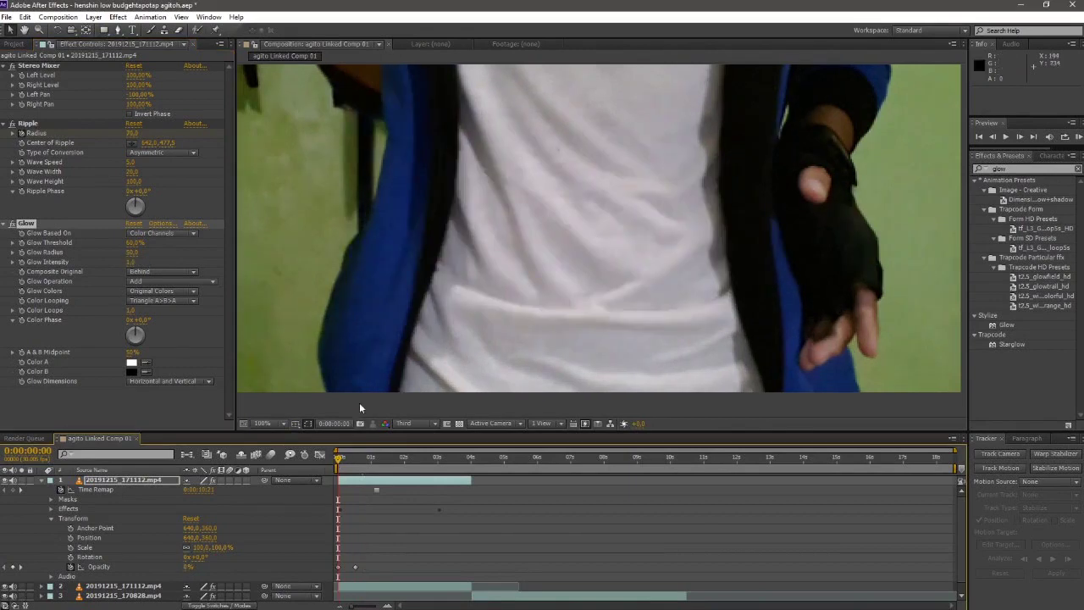
left_click(361, 463)
key("space")
key("space")
Step: Set the Glow Radius to 30 and keyframe it at the start of the composition
left_click_drag(132, 252, 129, 255)
left_click(133, 253)
key("Return")
left_click_drag(349, 458, 291, 424)
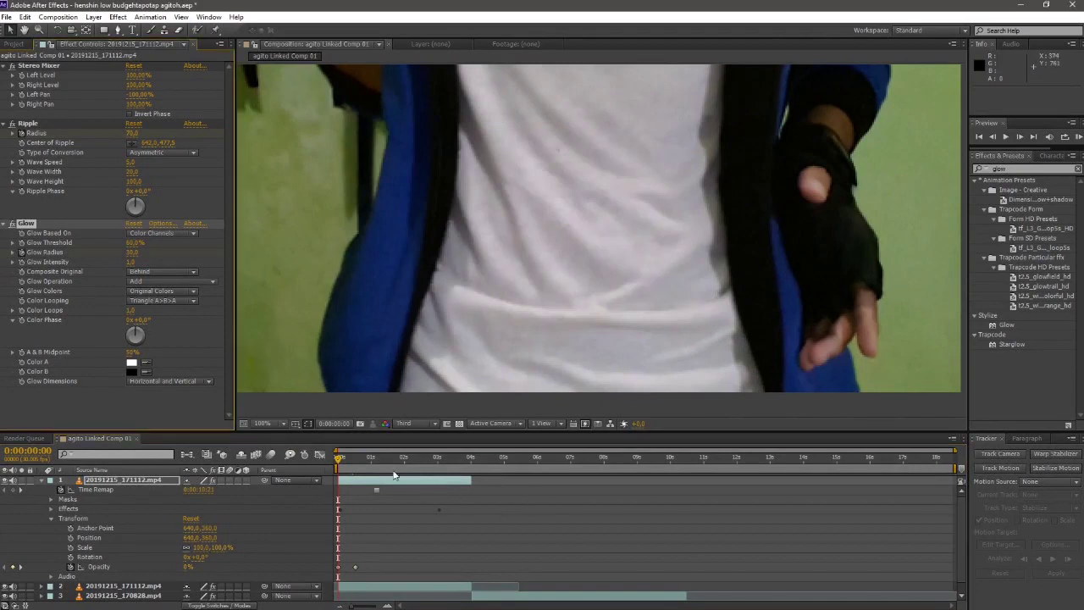
Step: Keyframe the Glow Radius at 75 at 0:00:02:28
left_click_drag(380, 467, 436, 470)
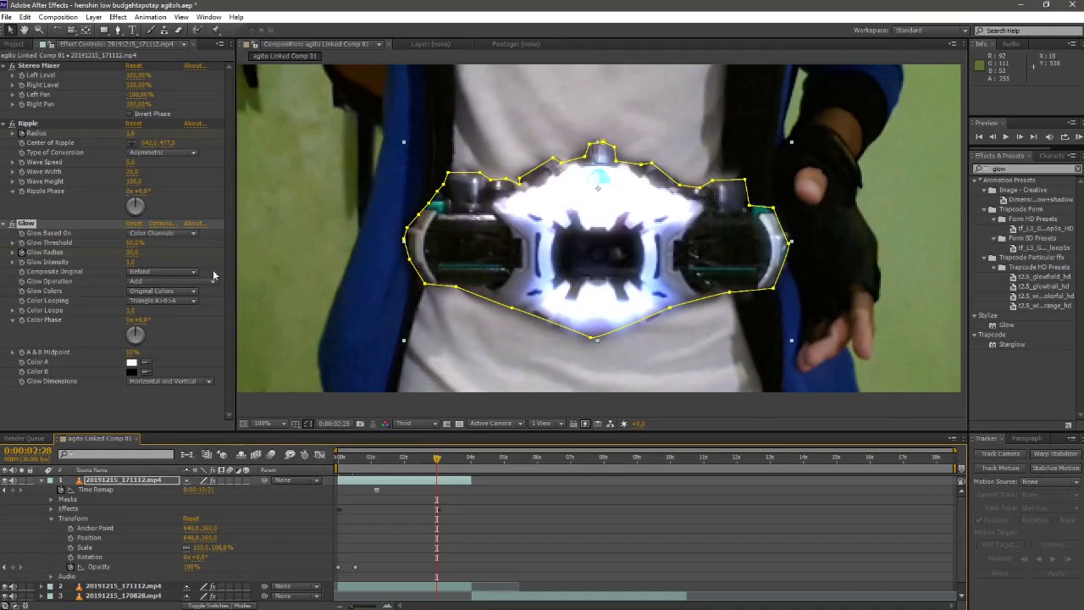
left_click_drag(133, 251, 150, 251)
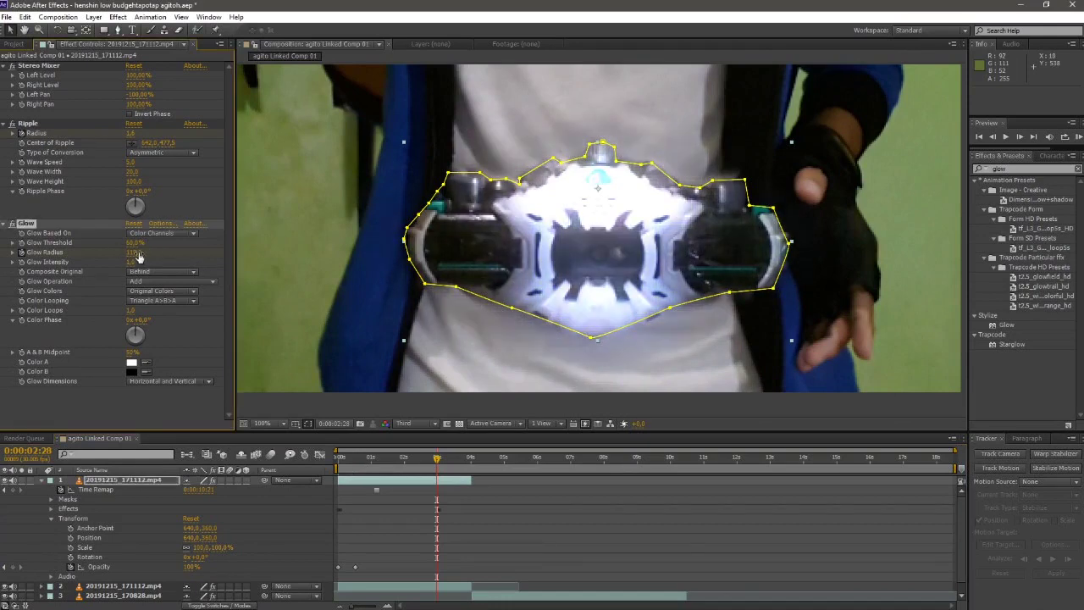
left_click(135, 254)
type("25")
key("Return")
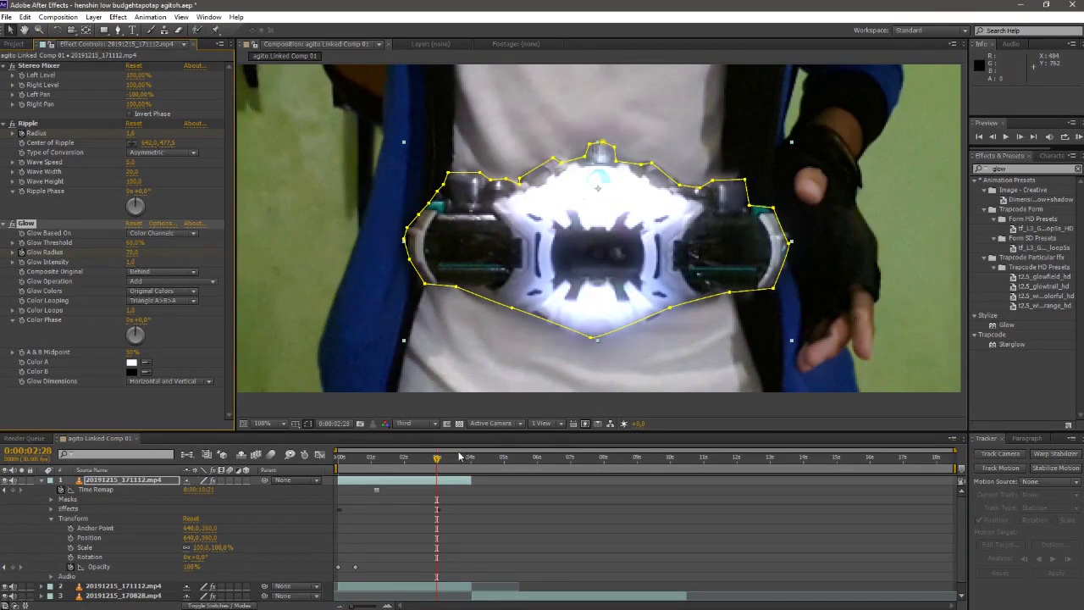
Step: Play back the animated glow from the start and check individual frames of the belt
left_click_drag(437, 461, 320, 457)
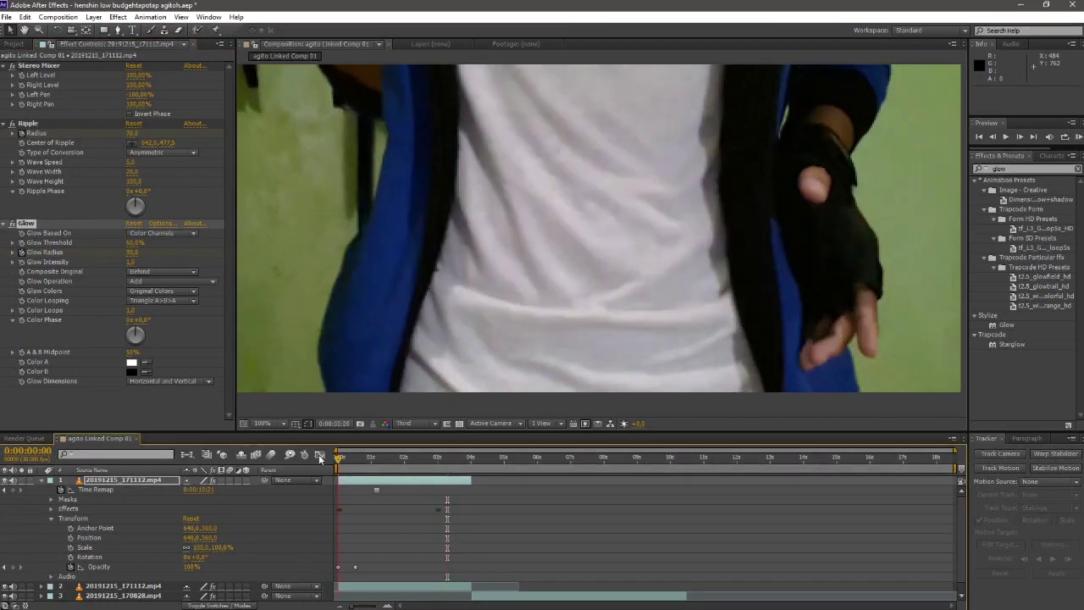
key("space")
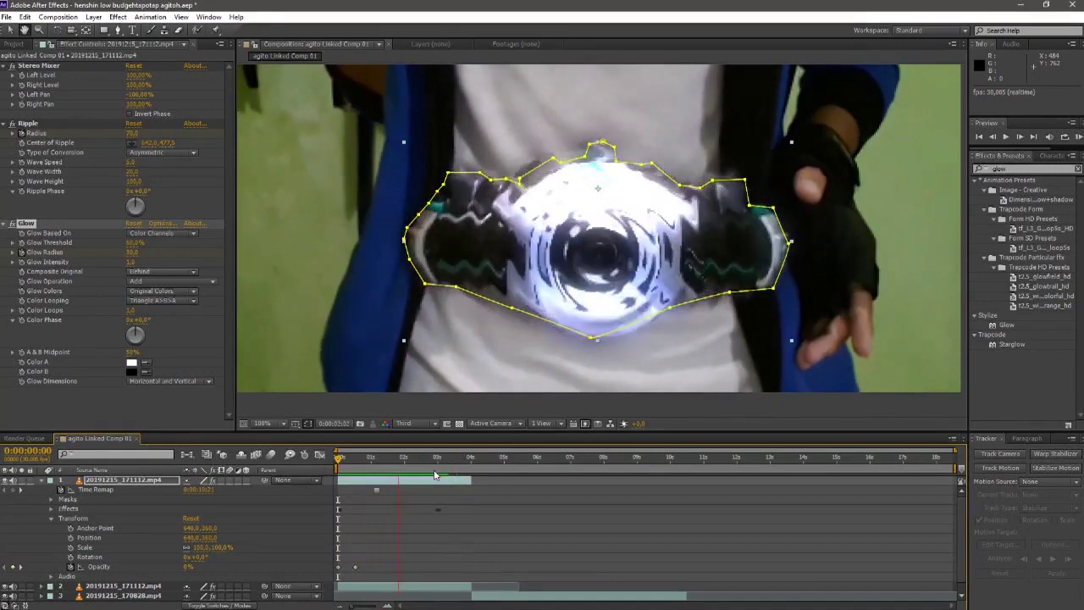
left_click(433, 462)
left_click(365, 462)
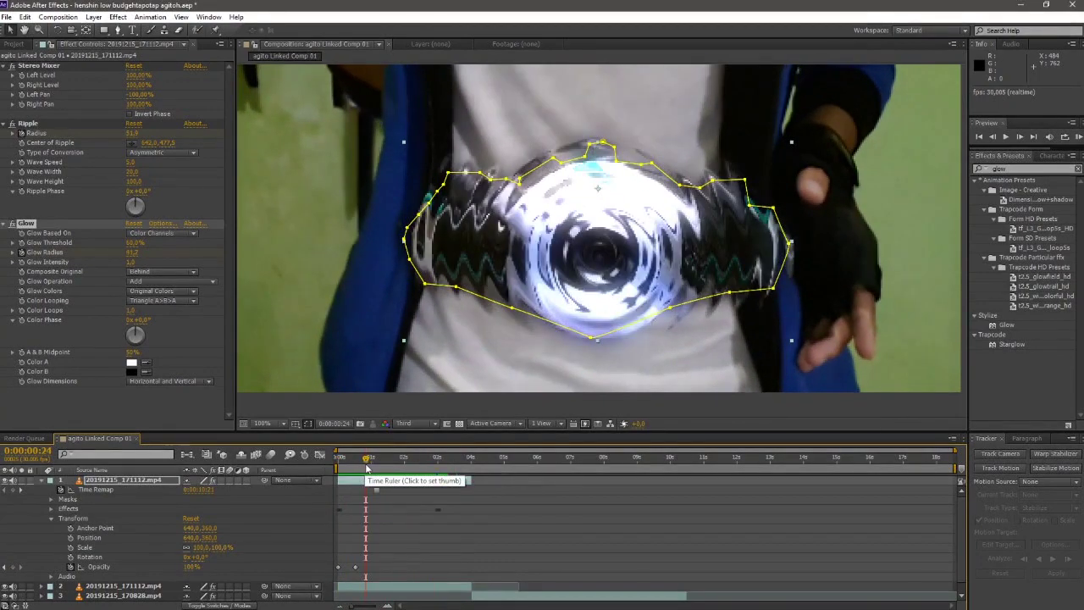
left_click(338, 462)
key("space")
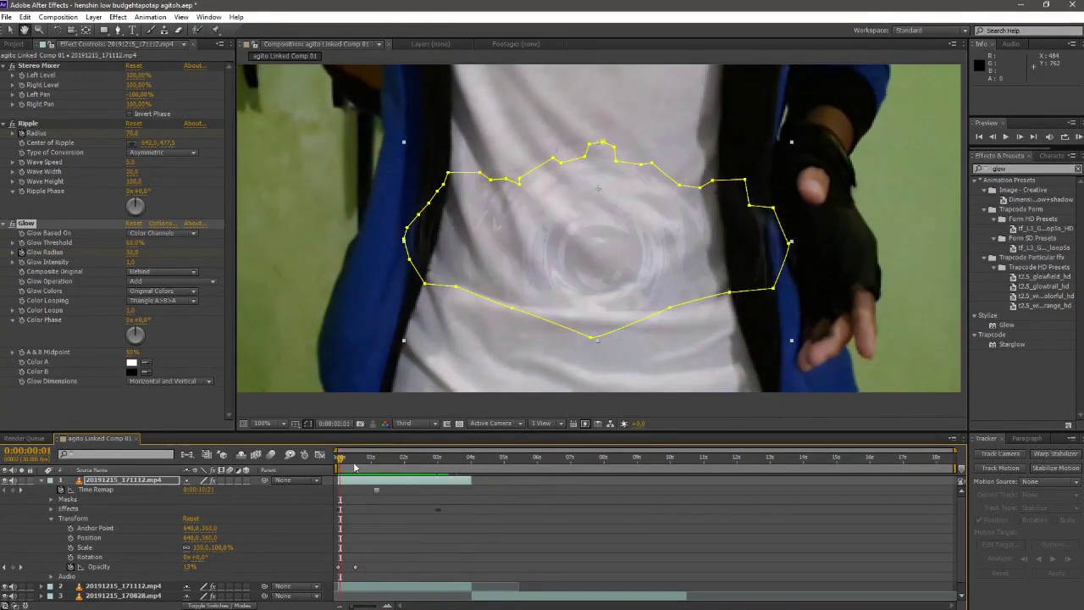
key("space")
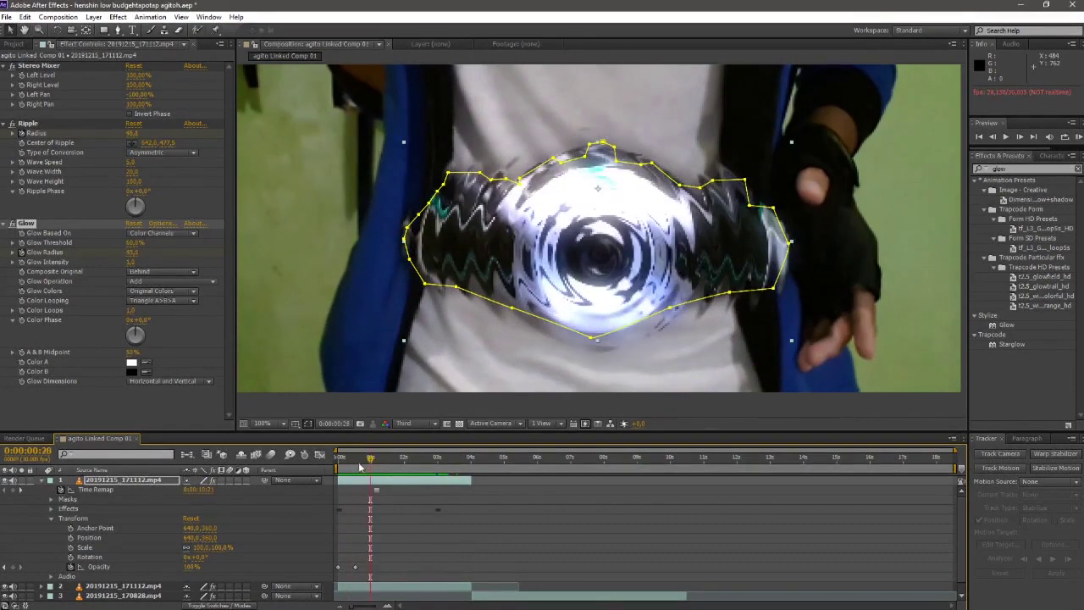
Step: Apply Fast Blur to the belt layer and collapse the Stereo Mixer, Ripple and Glow settings
key("Home")
left_click(118, 17)
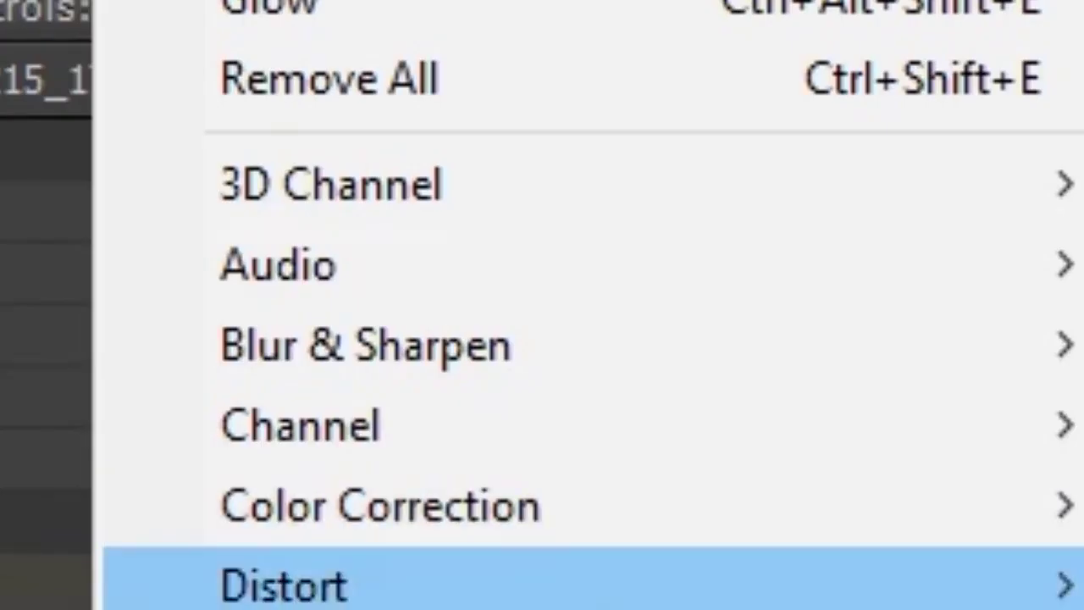
mouse_move(692, 381)
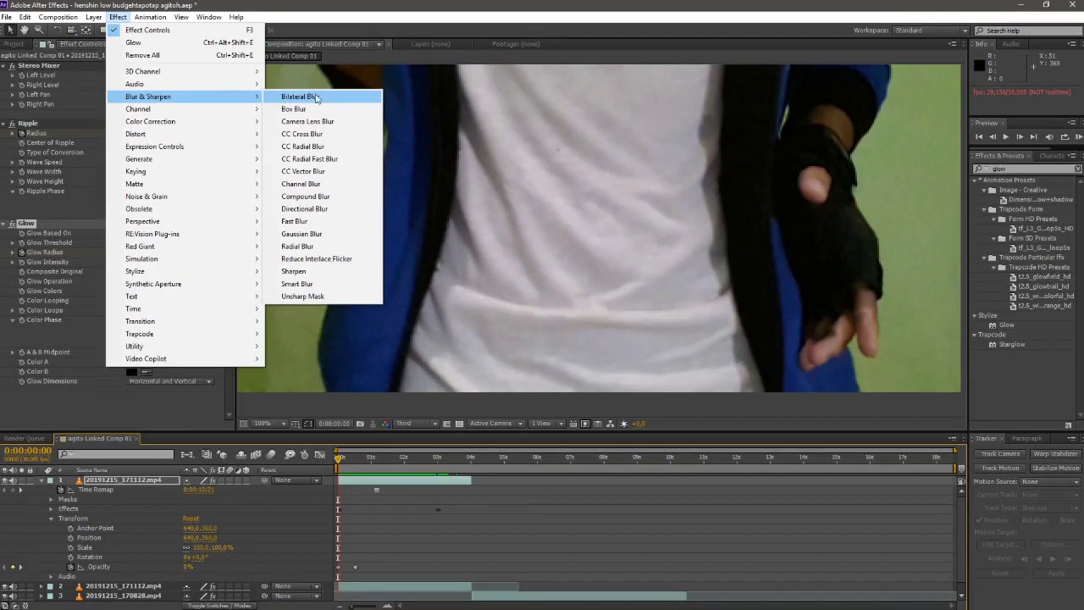
left_click(328, 224)
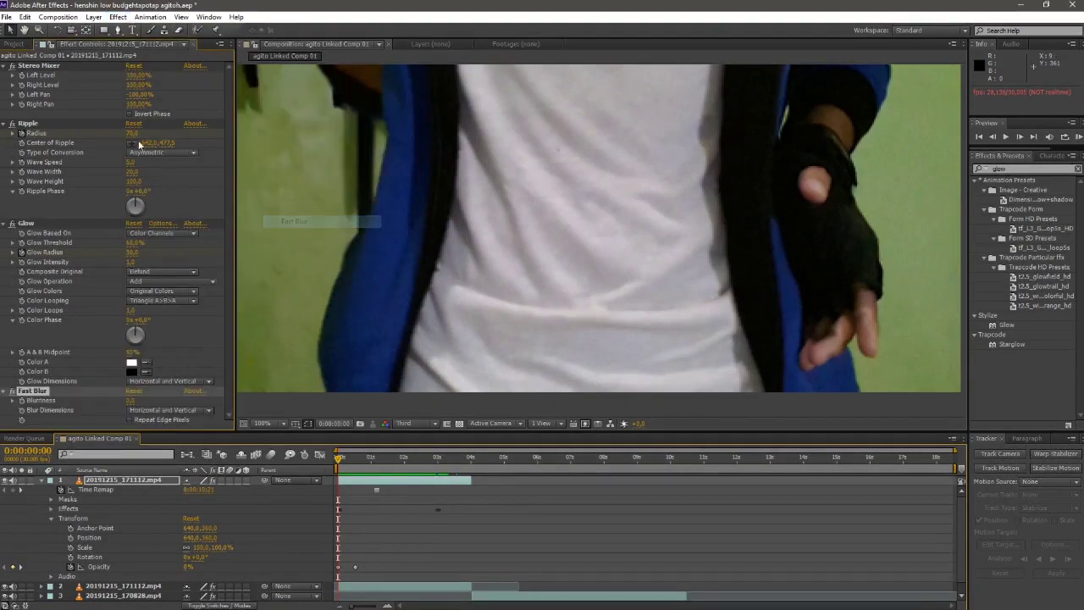
left_click(3, 65)
left_click(3, 75)
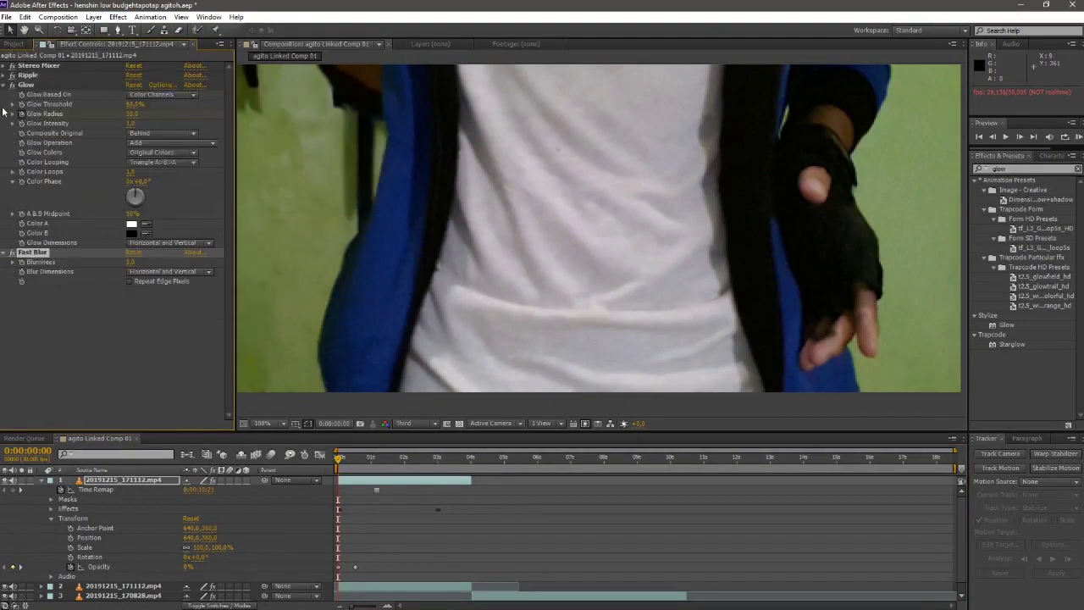
left_click(6, 85)
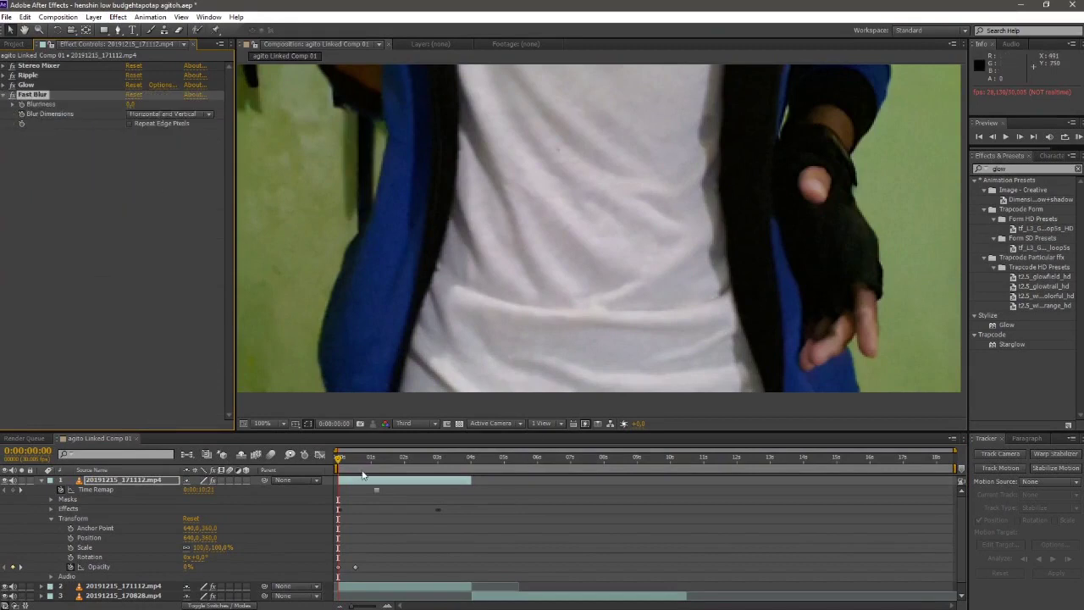
left_click(171, 181)
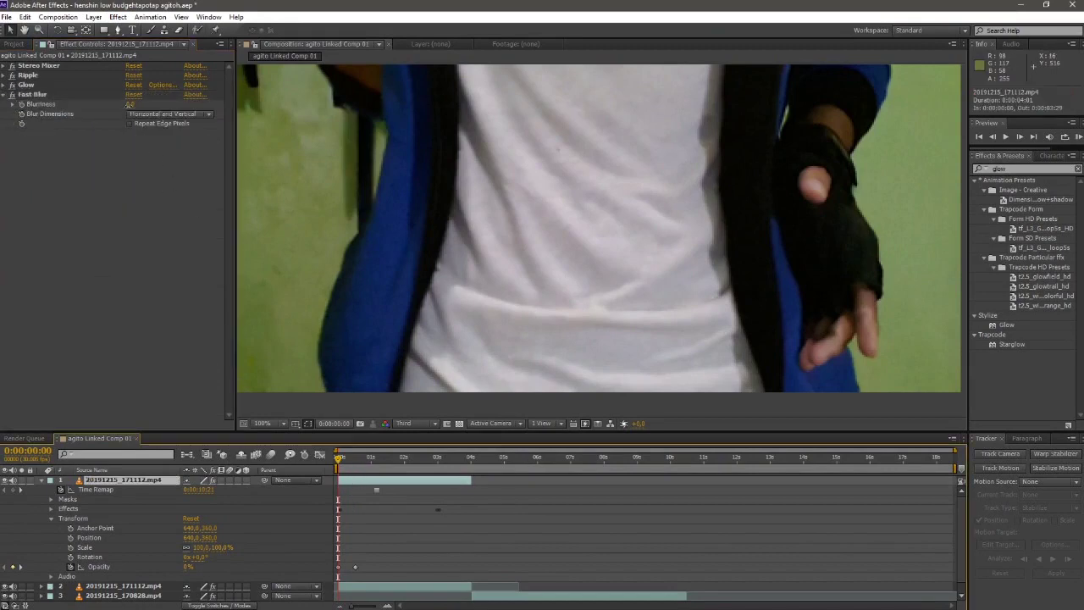
Step: Set the Fast Blur Blurriness to 50 while viewing the belt at 0:00:01:06
left_click(378, 459)
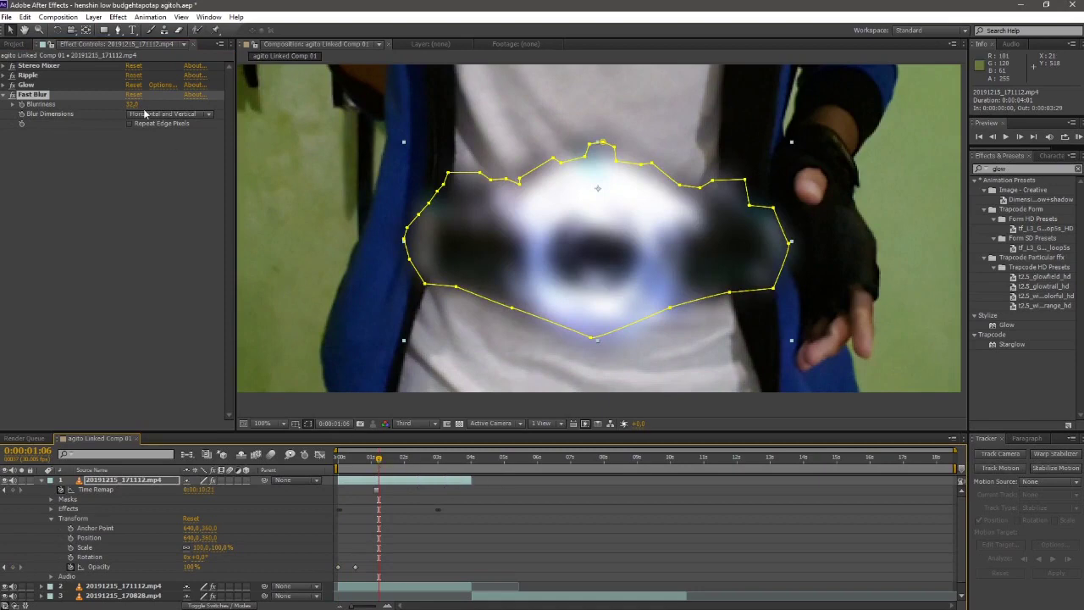
left_click(133, 103)
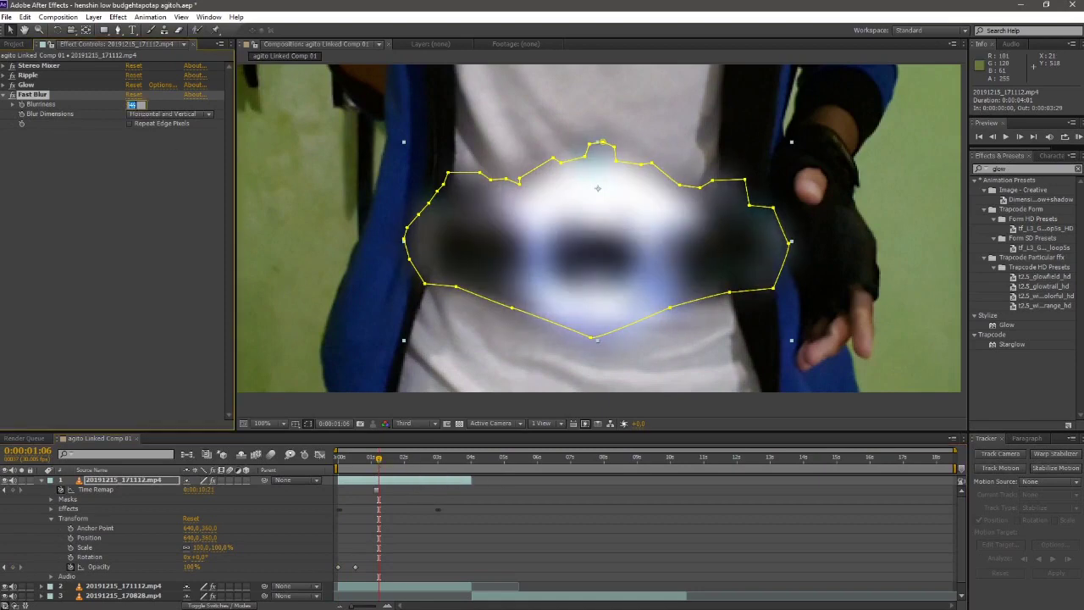
type("20")
key("Return")
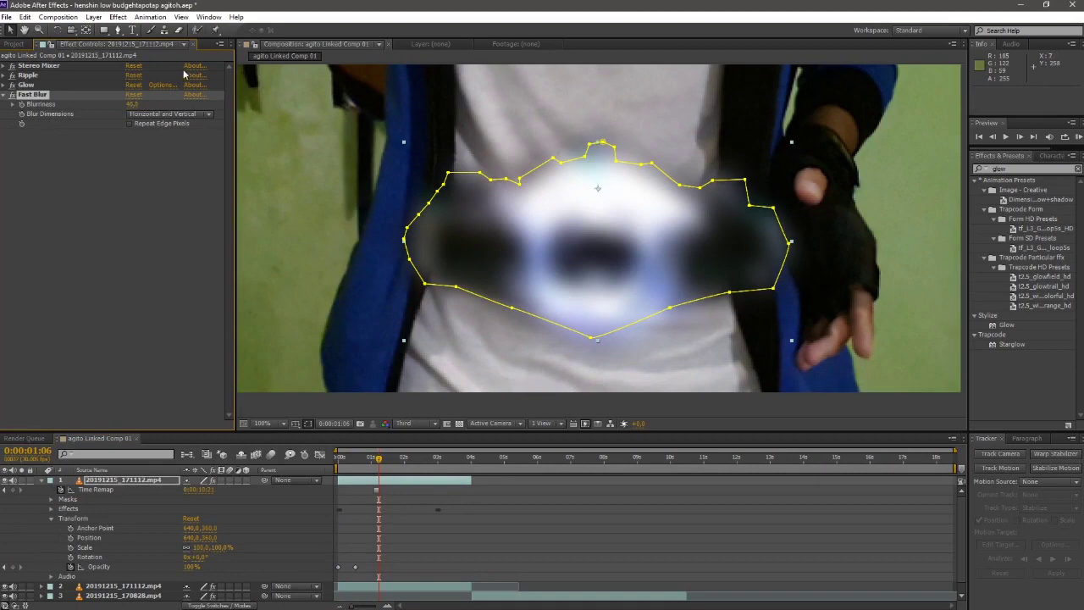
left_click(131, 104)
type("50")
key("Return")
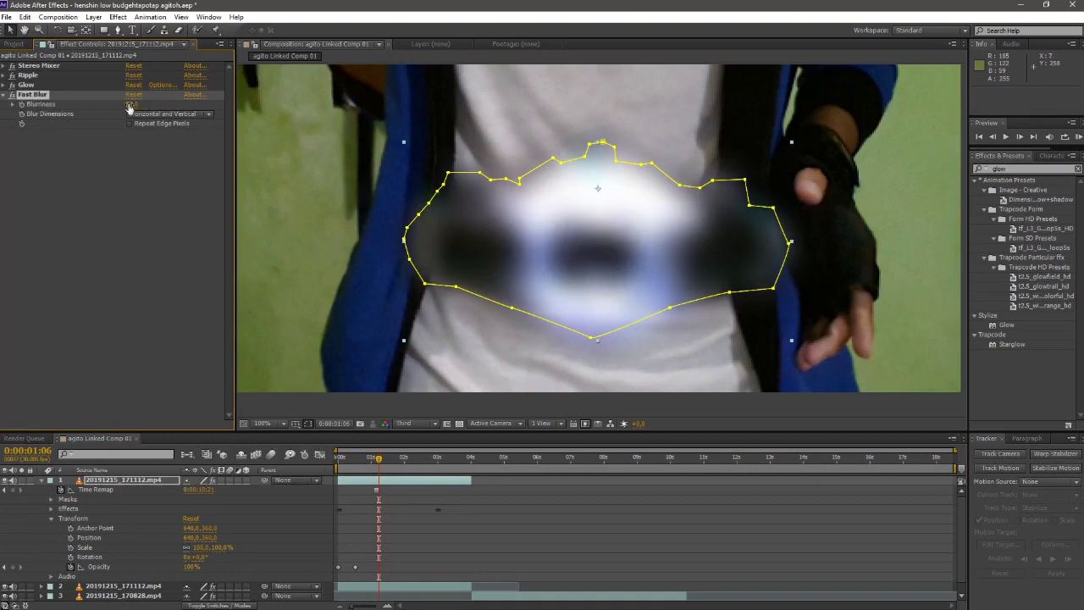
Step: Keyframe the belt layer's Fast Blur Blurriness at 50 at 0:00:00:00 and at 0 at 0:00:01:12
key("Home")
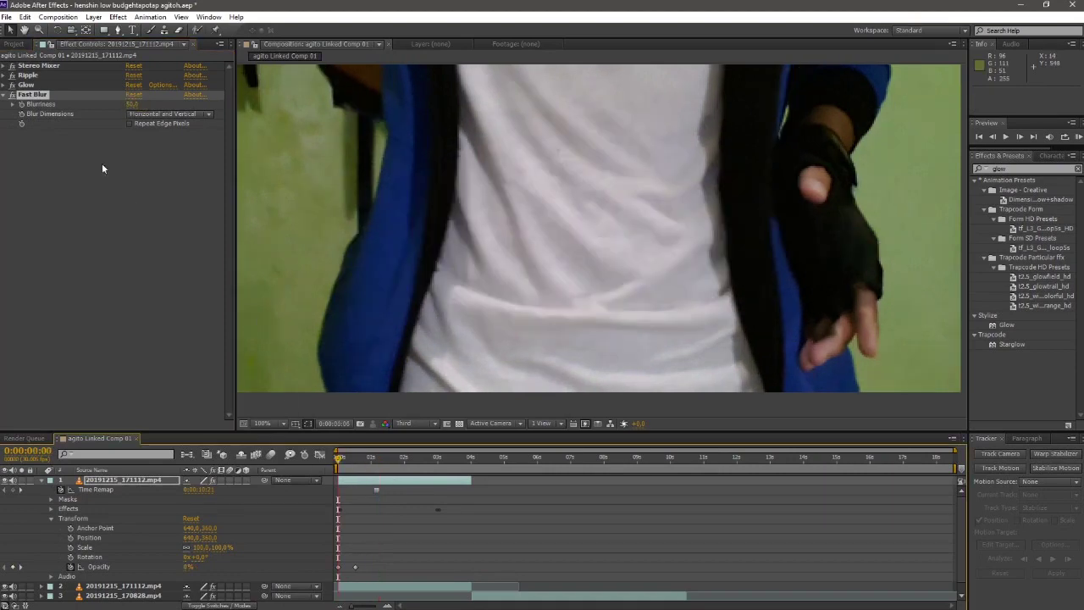
left_click(370, 461)
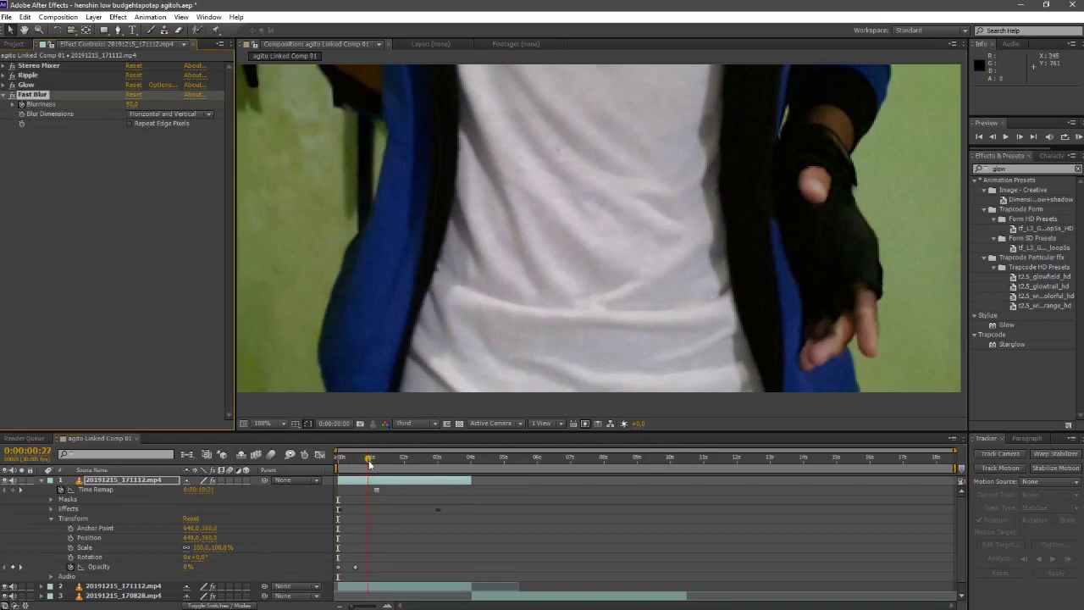
left_click_drag(371, 464, 386, 468)
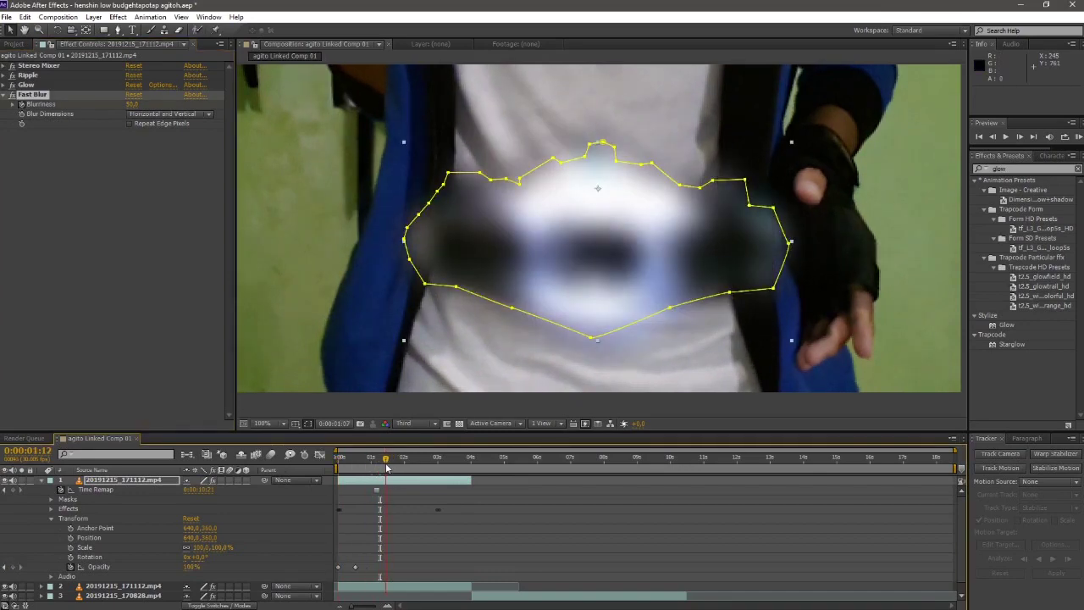
left_click(132, 104)
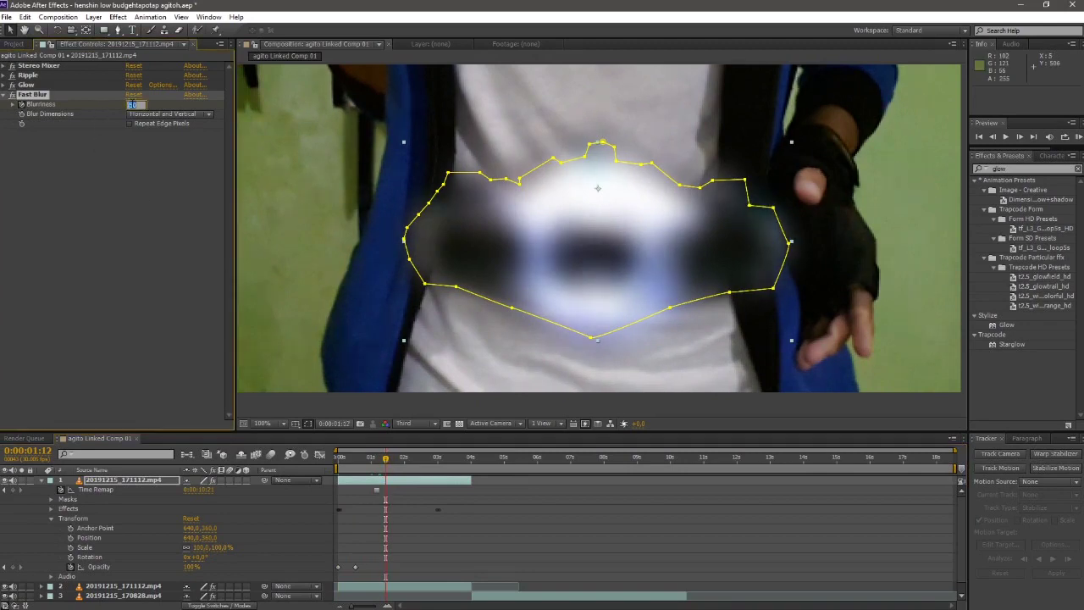
type("0")
key("Return")
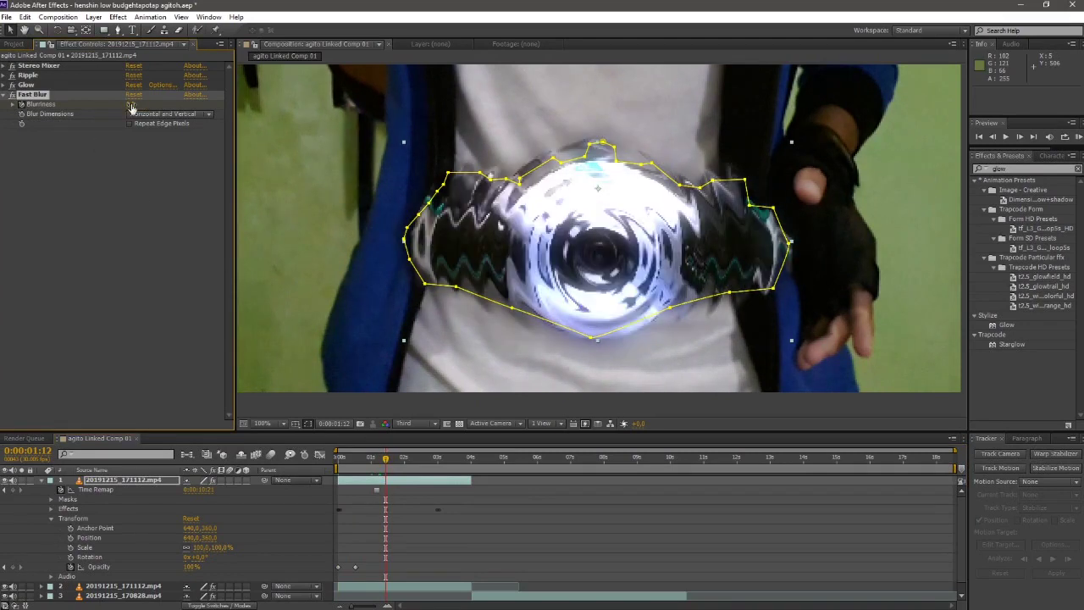
Step: Play back the animated blur on the belt from the start of the composition
left_click_drag(382, 459, 337, 459)
key("space")
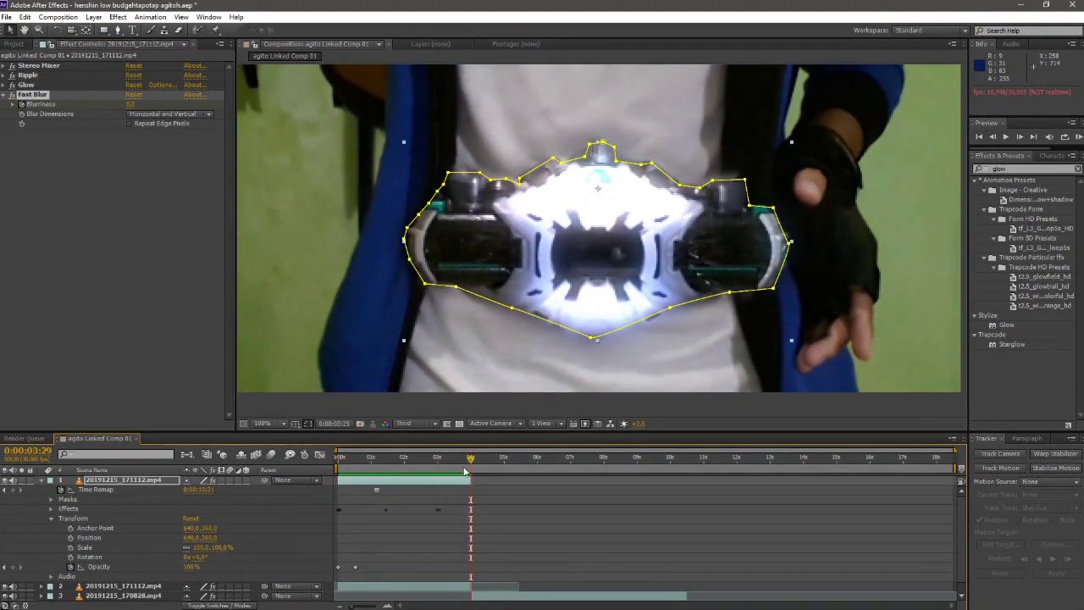
left_click(442, 464)
Step: Collapse the belt layer's properties and add a null object with the current time at 0:00:04:03
left_click_drag(442, 464, 474, 464)
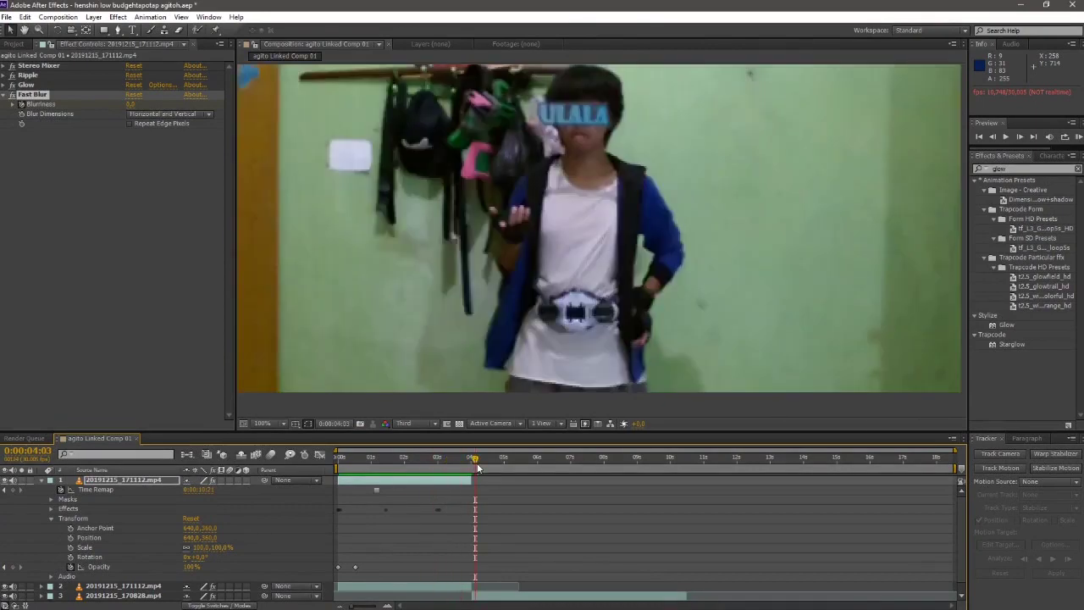
left_click(44, 480)
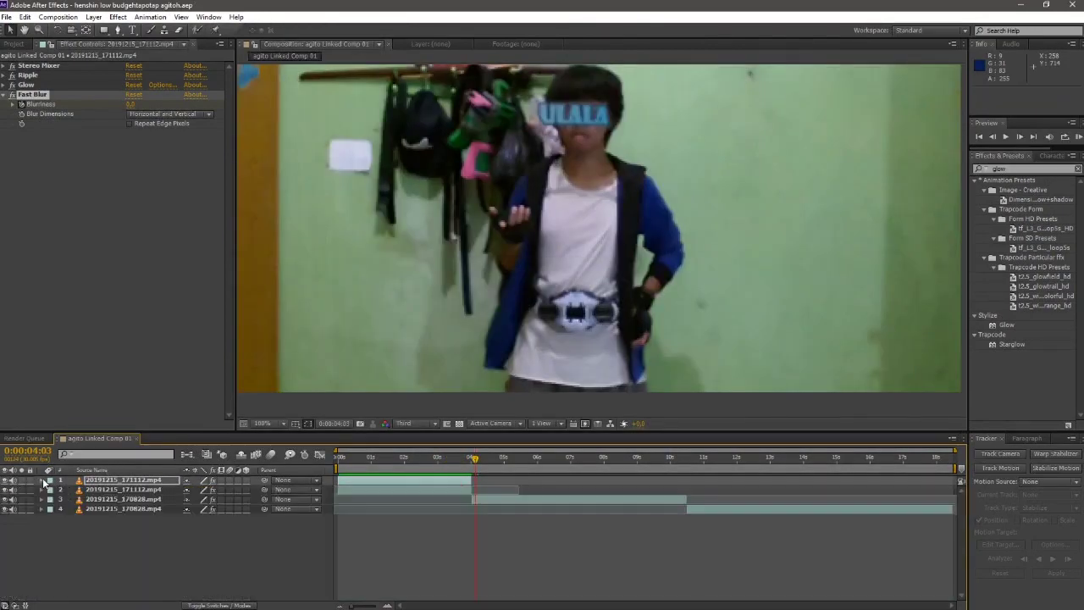
left_click(497, 499)
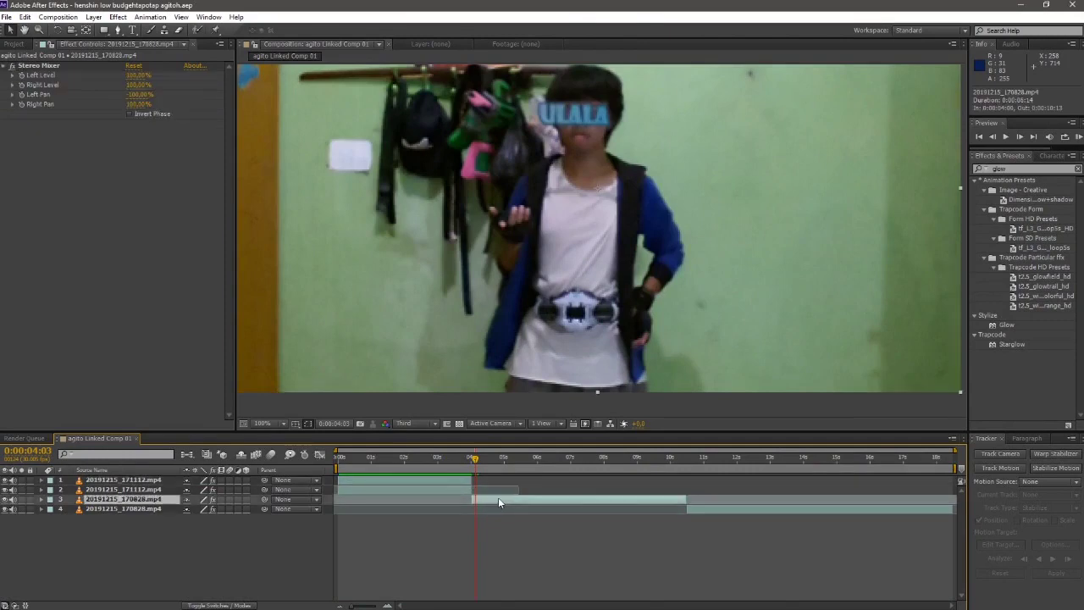
right_click(264, 552)
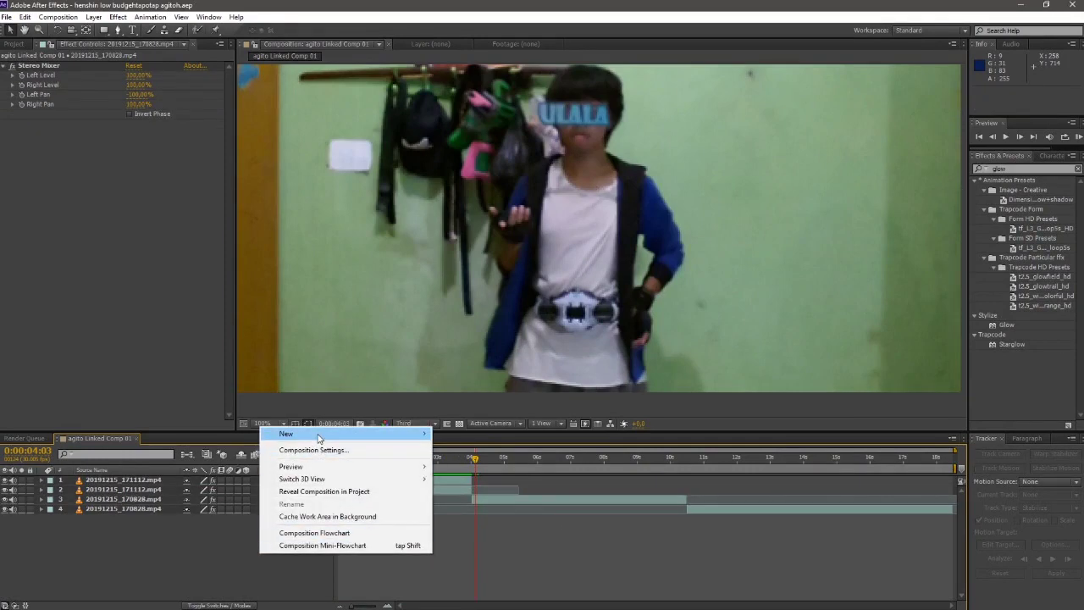
mouse_move(338, 433)
left_click(468, 499)
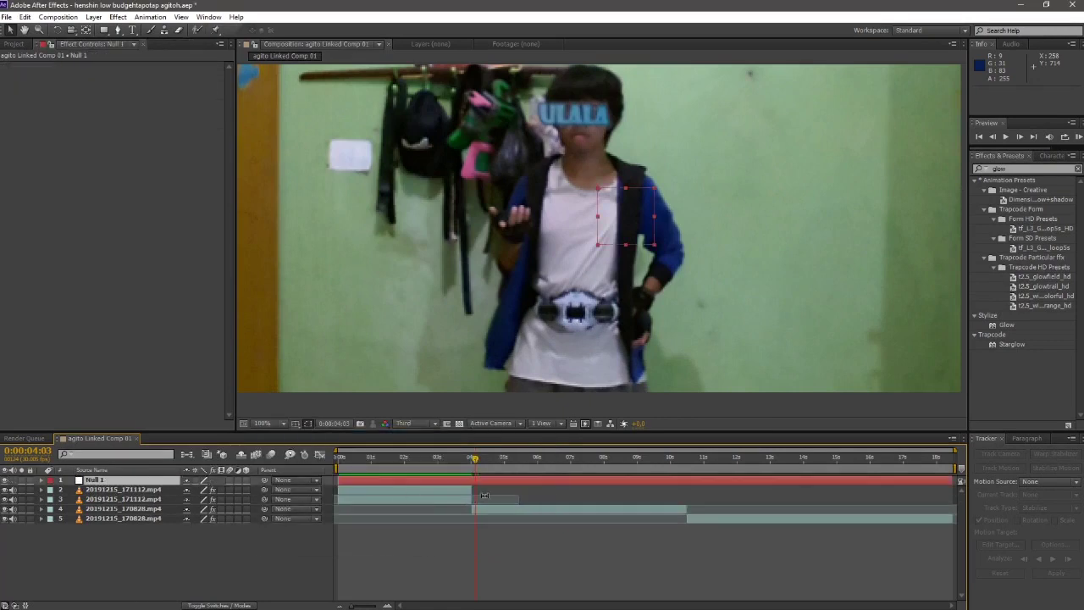
Step: Set up Track Motion on the 20191215_170828.mp4 clip that begins at the four-second mark
left_click(616, 330)
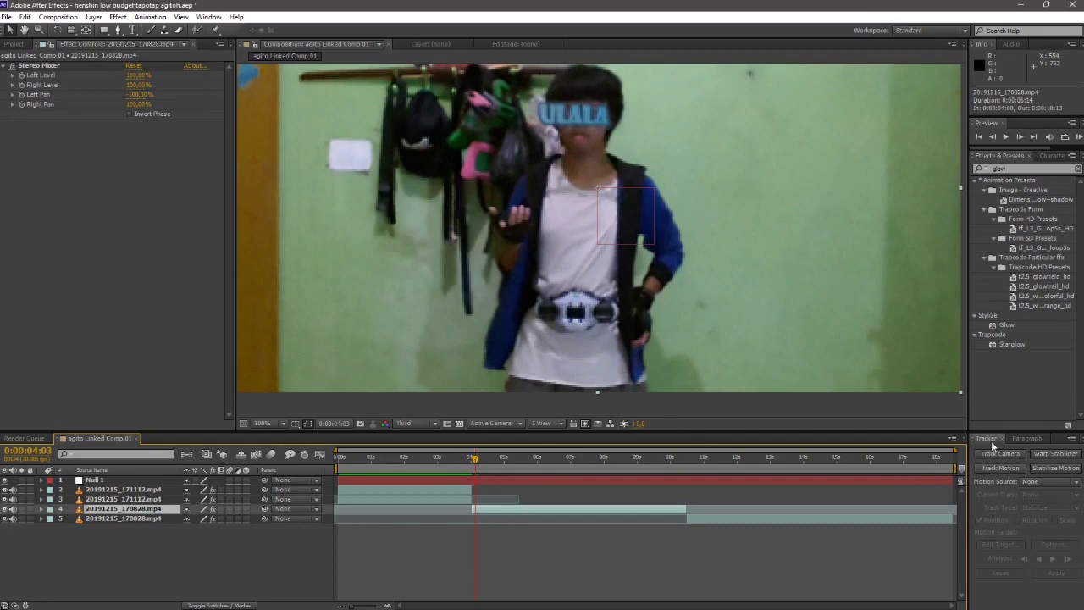
left_click(209, 17)
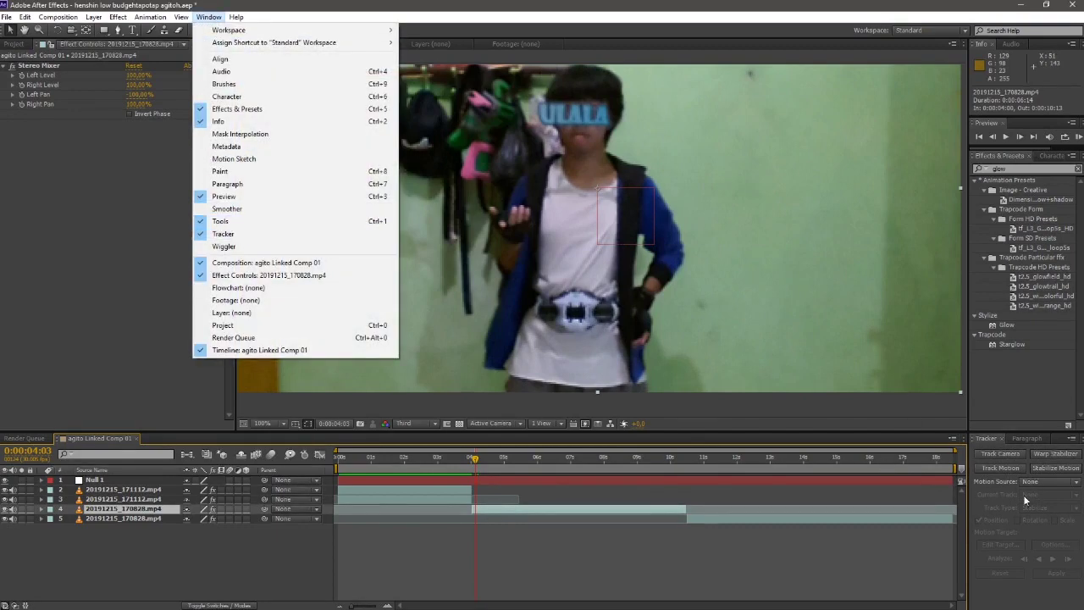
left_click(752, 576)
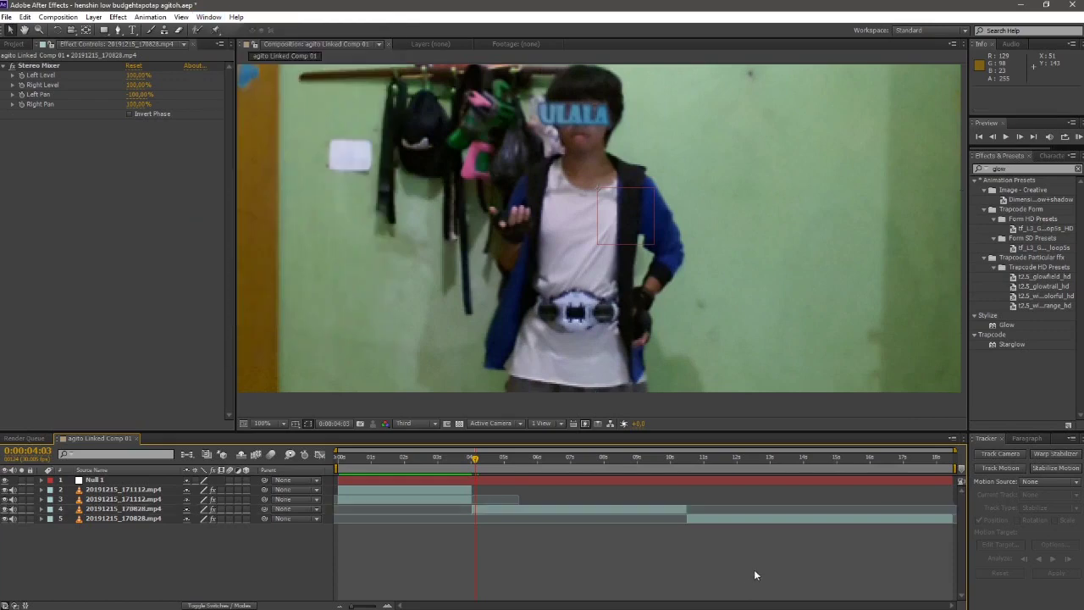
left_click(539, 507)
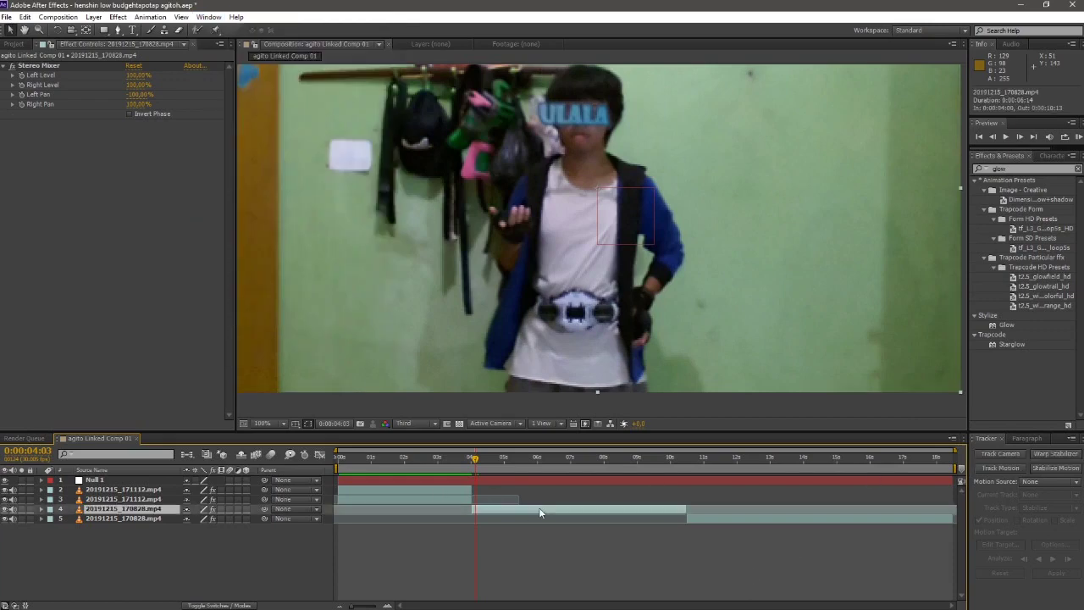
left_click(999, 469)
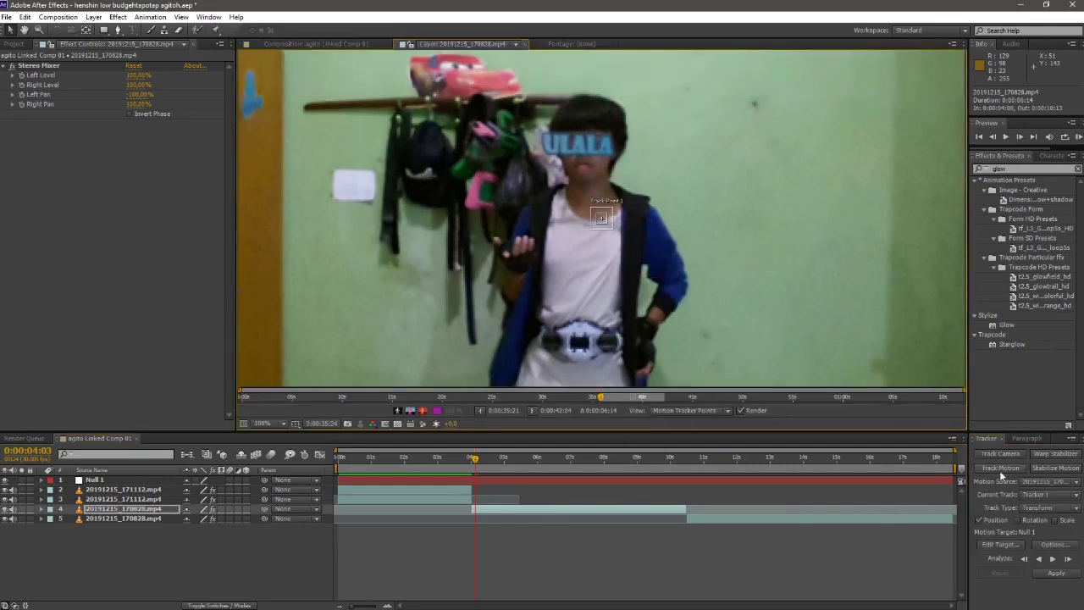
Step: Try adding rotation to the motion tracking of Tracker 1 and undo the change
left_click(1018, 520)
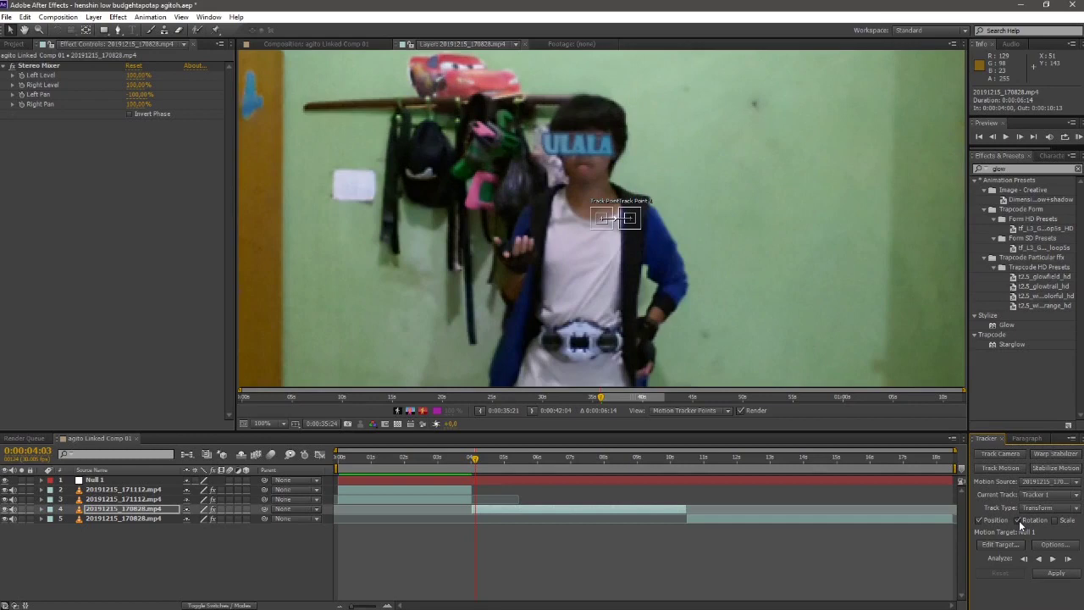
left_click(1018, 520)
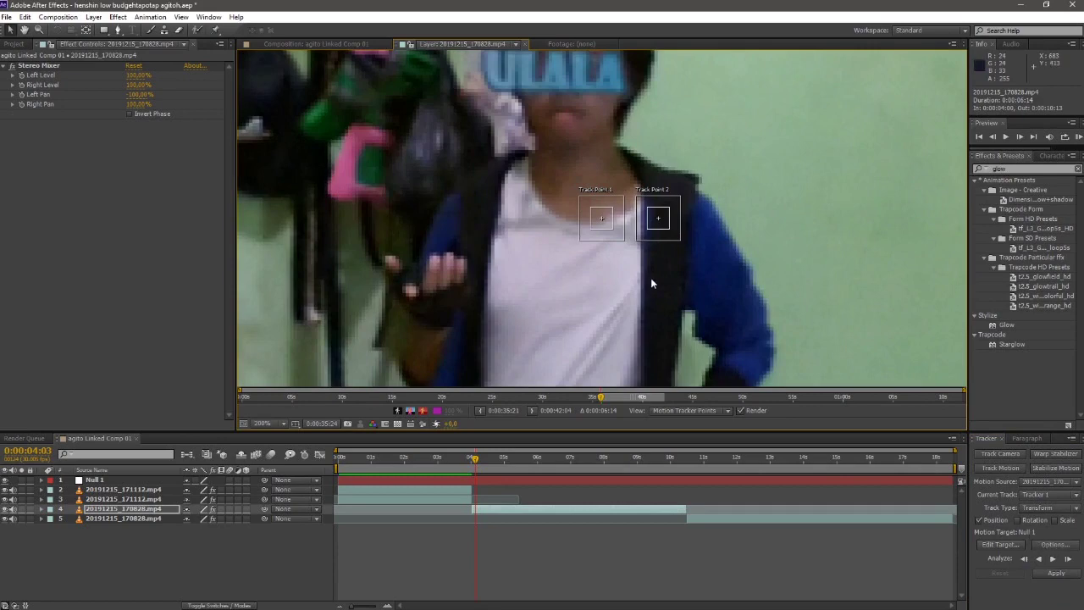
scroll(650, 278, "down", 1)
key("ctrl+z")
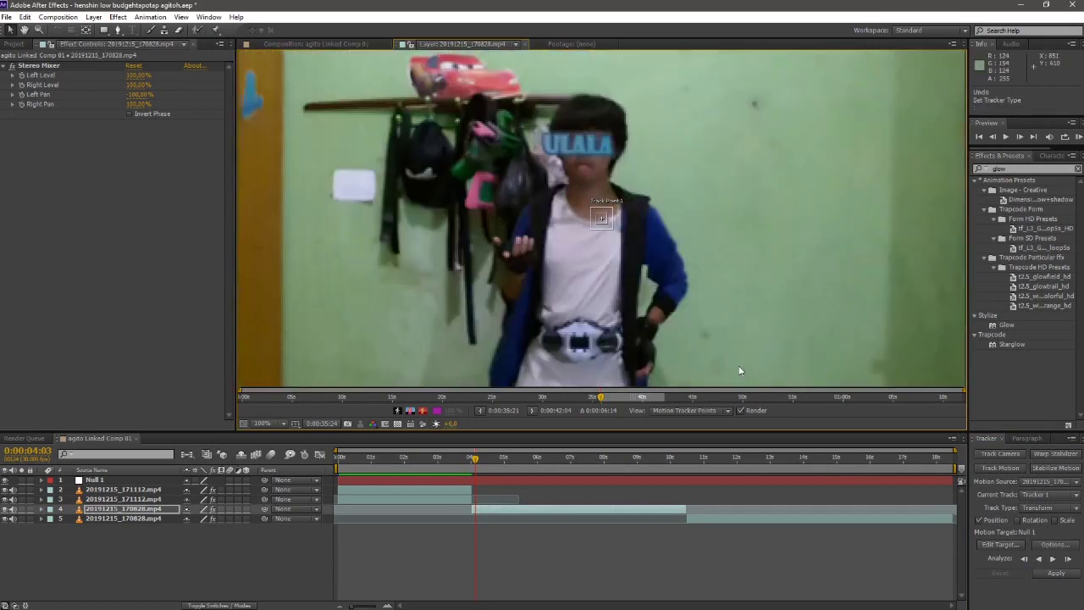
Step: Place Track Point 1 over the dark centre of the belt buckle
key("period")
left_click_drag(680, 287, 721, 158)
left_click_drag(650, 87, 603, 367)
left_click_drag(722, 293, 718, 231)
left_click_drag(605, 307, 609, 284)
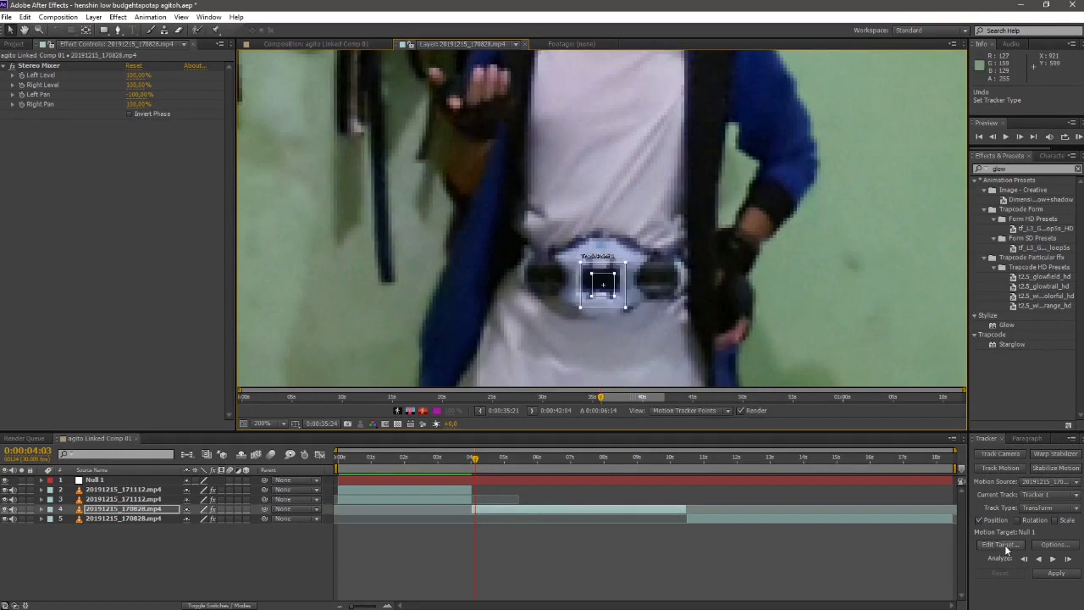
Step: Assign Null 1 as the motion target and enlarge the track point's feature and search regions around the buckle
left_click(999, 544)
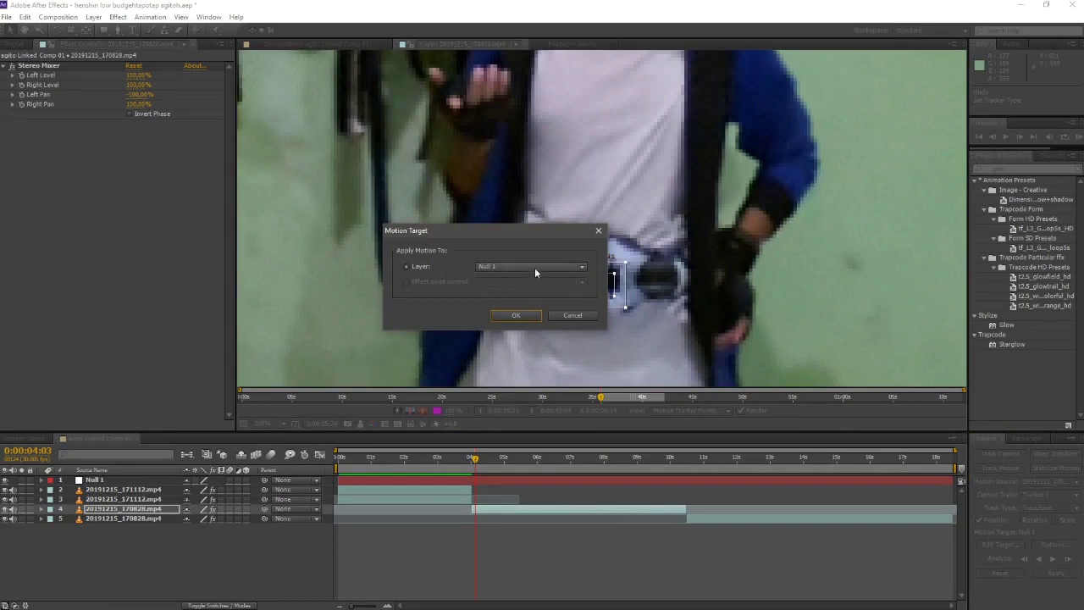
left_click(520, 314)
mouse_move(616, 277)
left_mouse_down()
mouse_move(639, 251)
mouse_move(622, 265)
left_mouse_up()
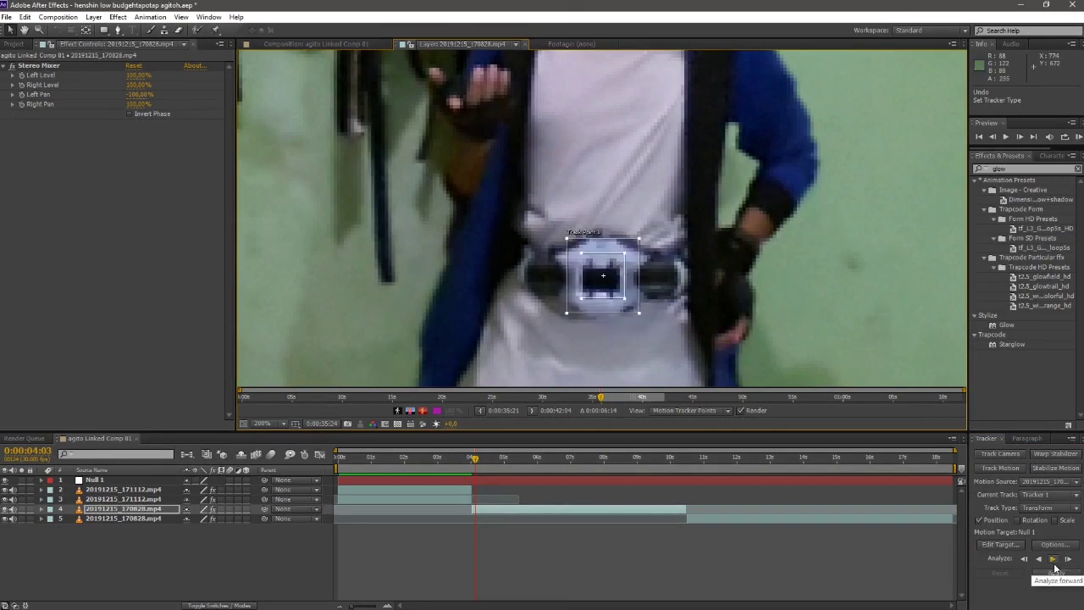
Step: Analyze the belt's motion forward from 0:00:04:00 to the end of the clip
left_click_drag(483, 463, 472, 459)
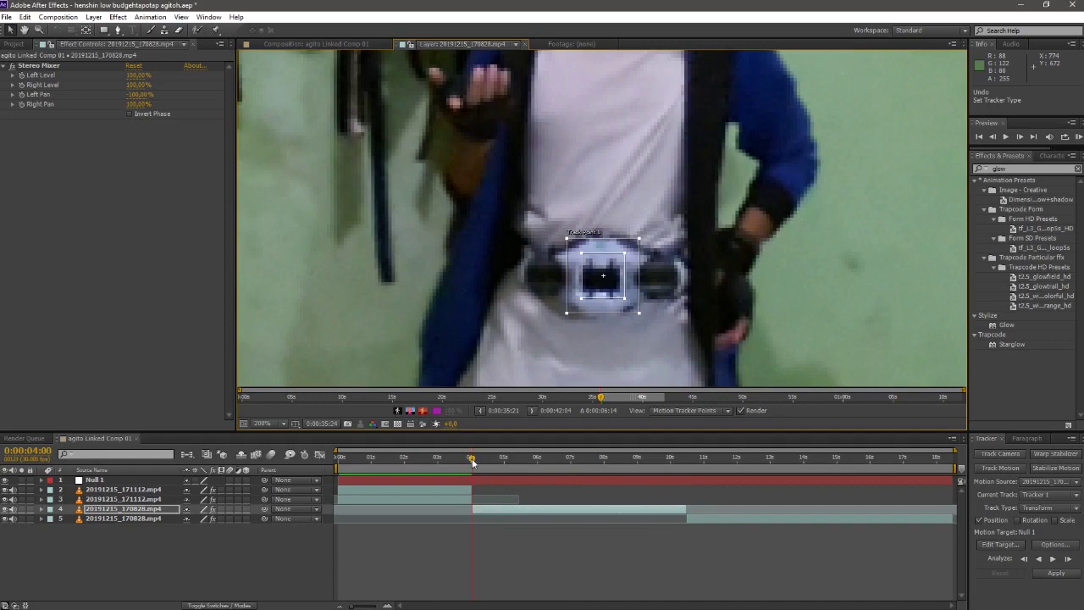
left_click(1055, 559)
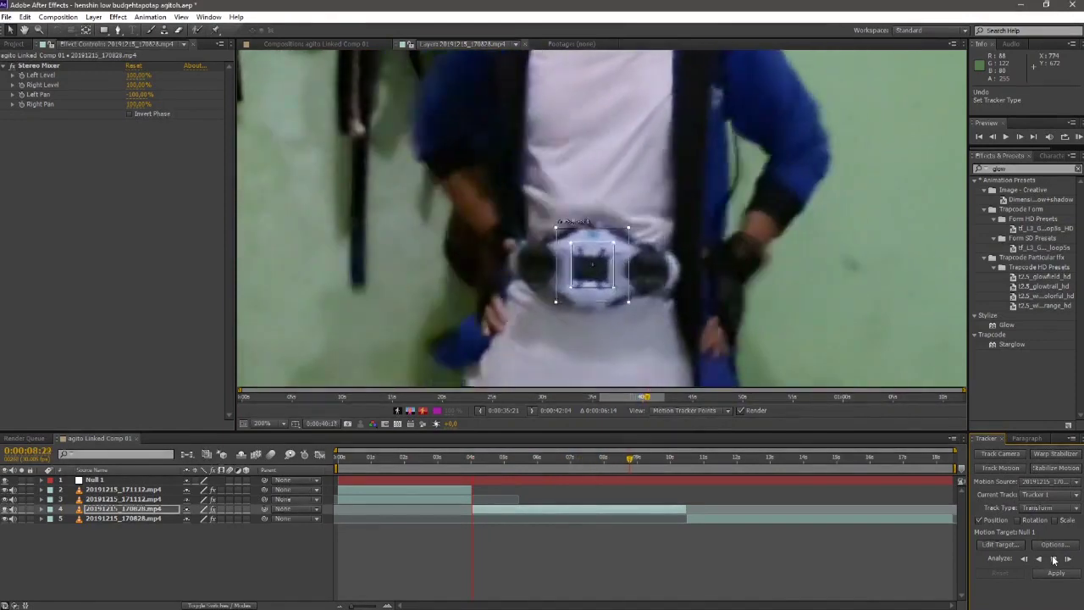
left_click(1054, 559)
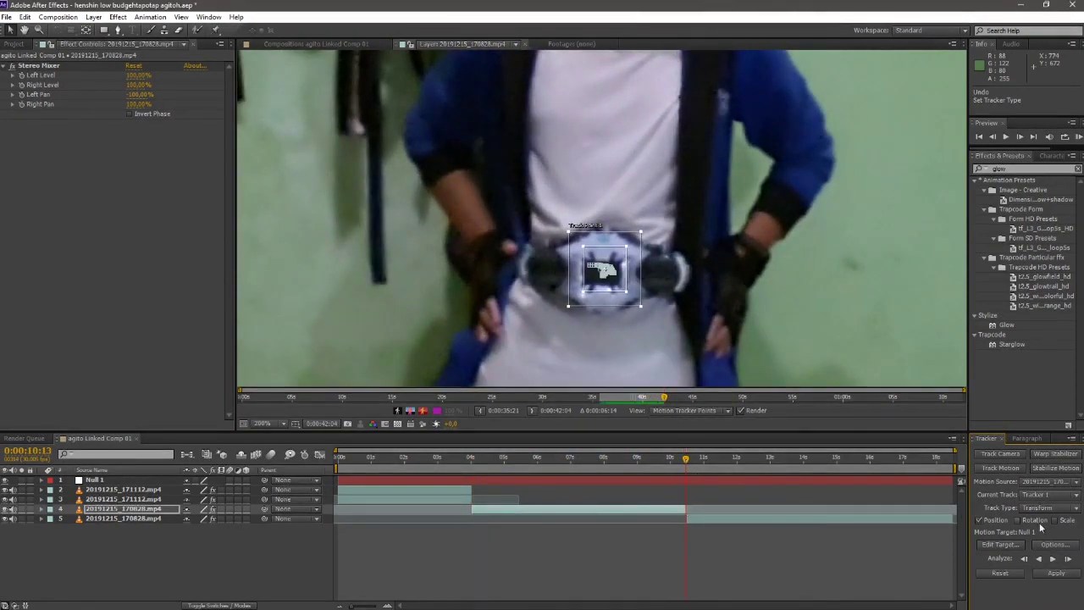
Step: Apply the tracked motion to Null 1 in X and Y, collapse the tracked clip's properties and select the null
left_click(1055, 573)
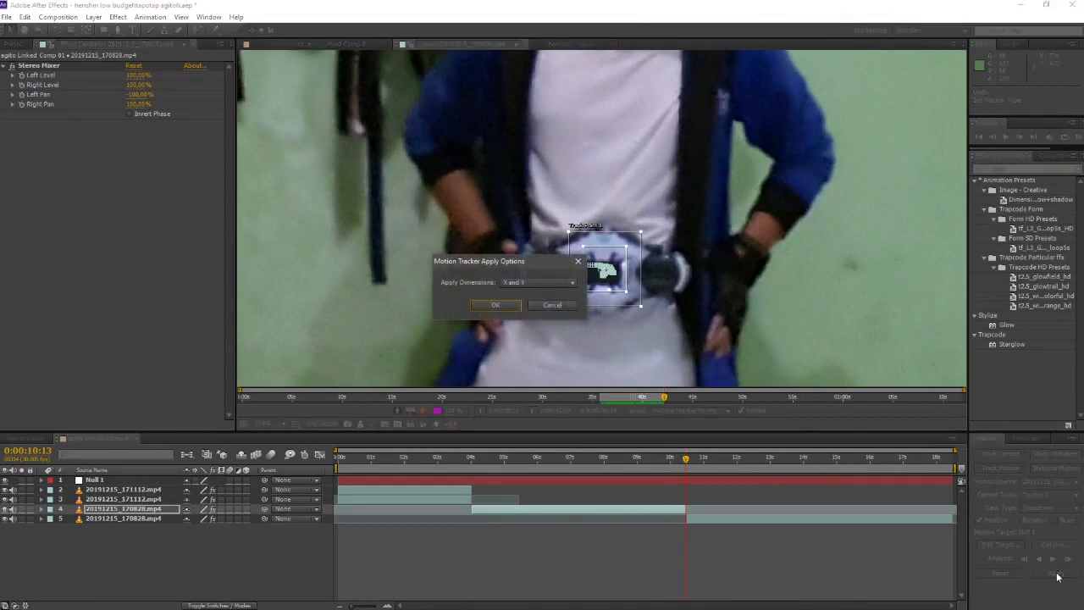
left_click(492, 303)
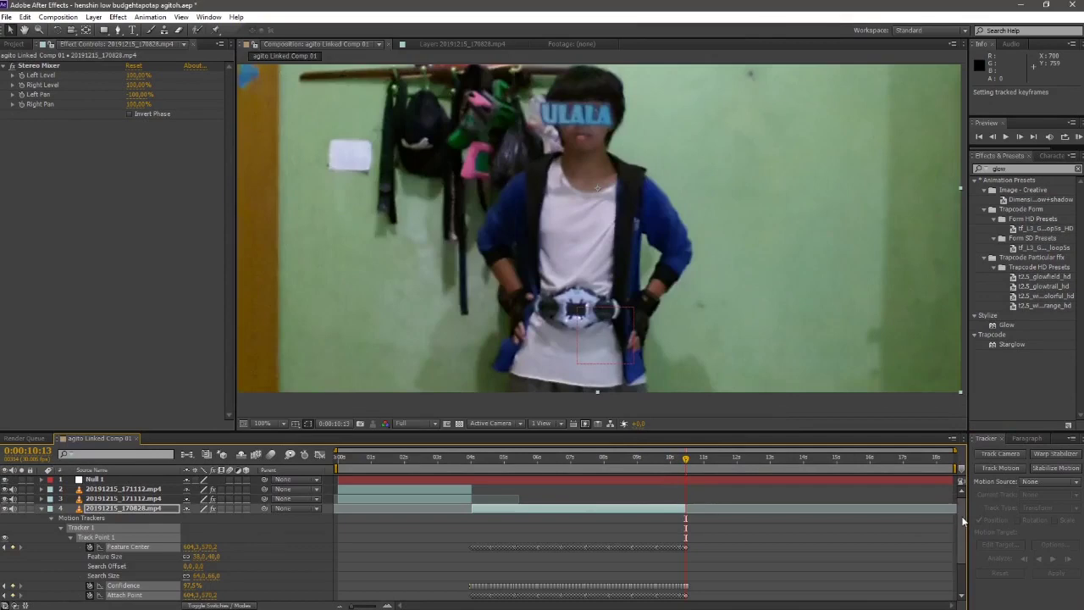
scroll(883, 555, "down", 3)
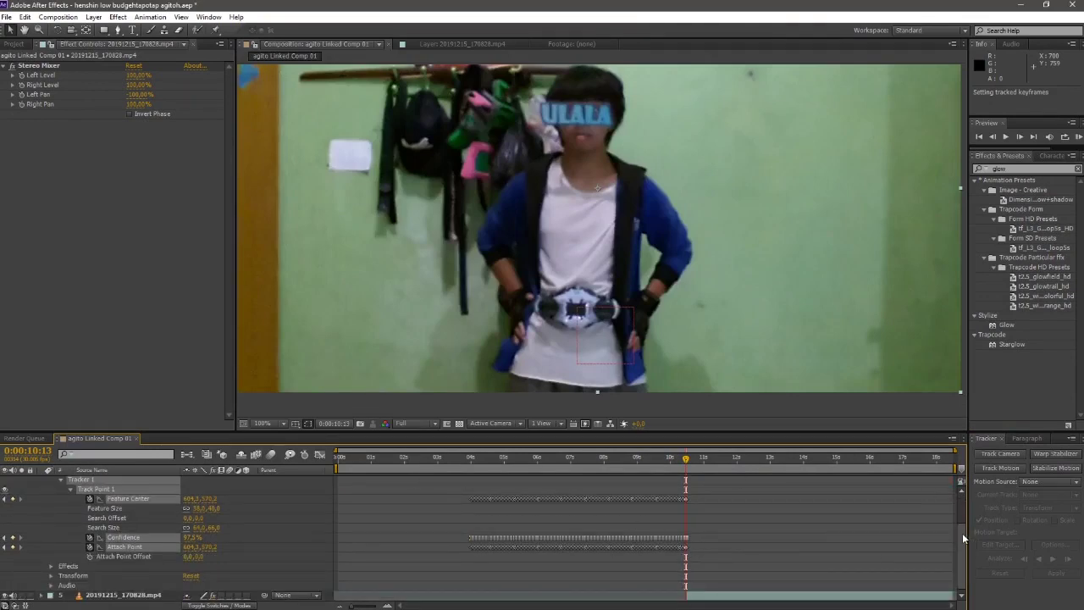
scroll(963, 519, "up", 1)
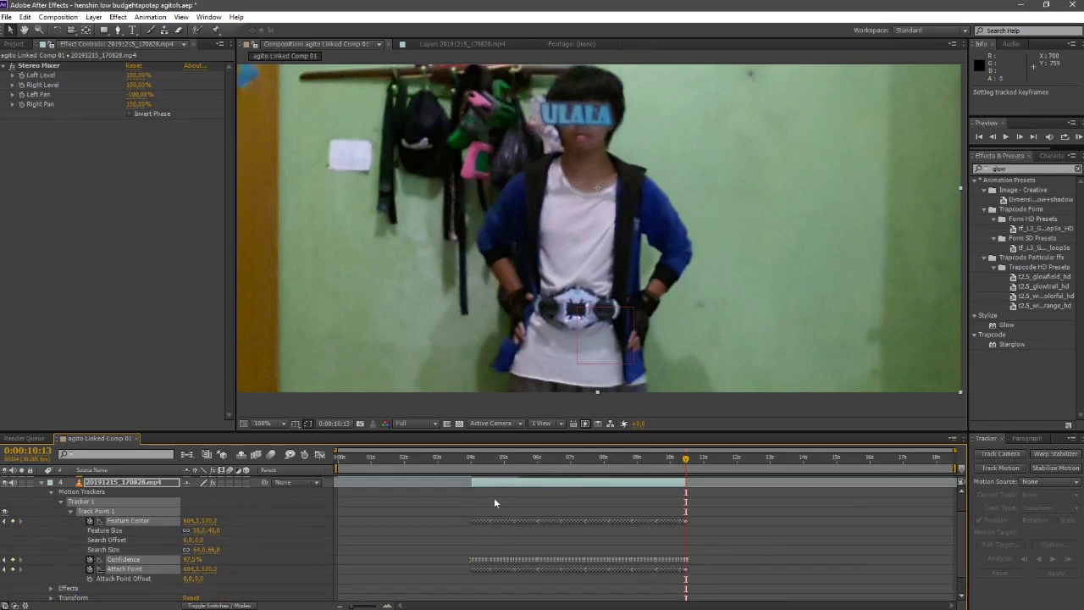
left_click(40, 485)
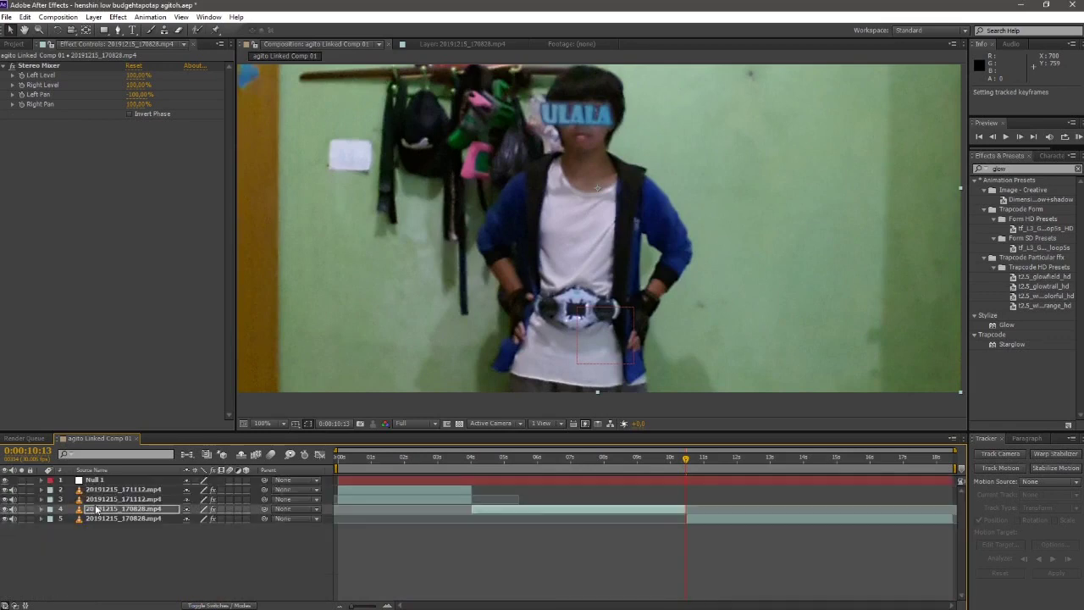
left_click(100, 480)
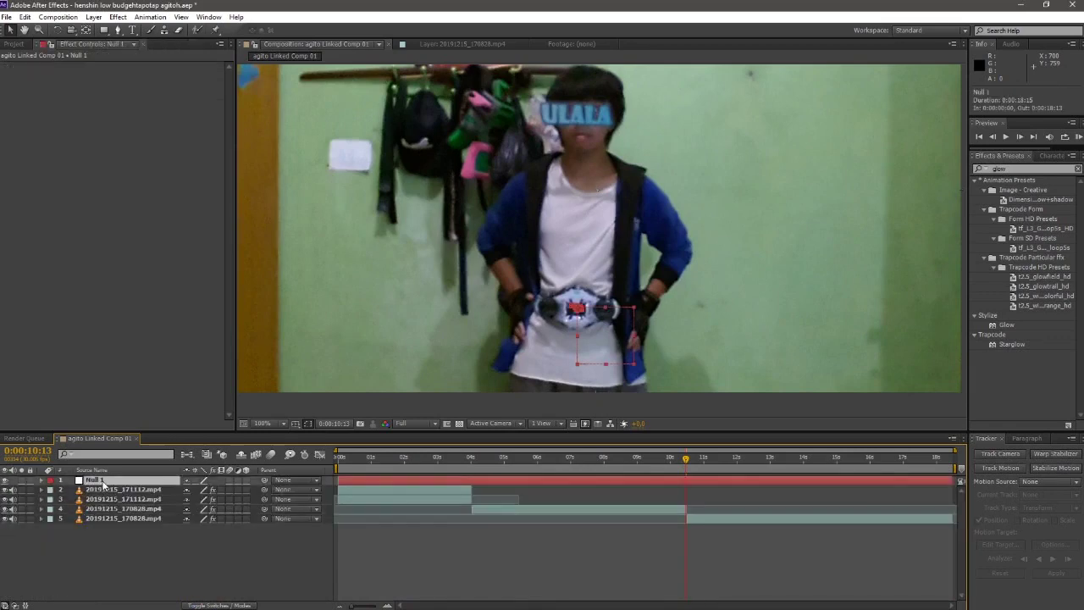
left_click(41, 480)
left_click(40, 480)
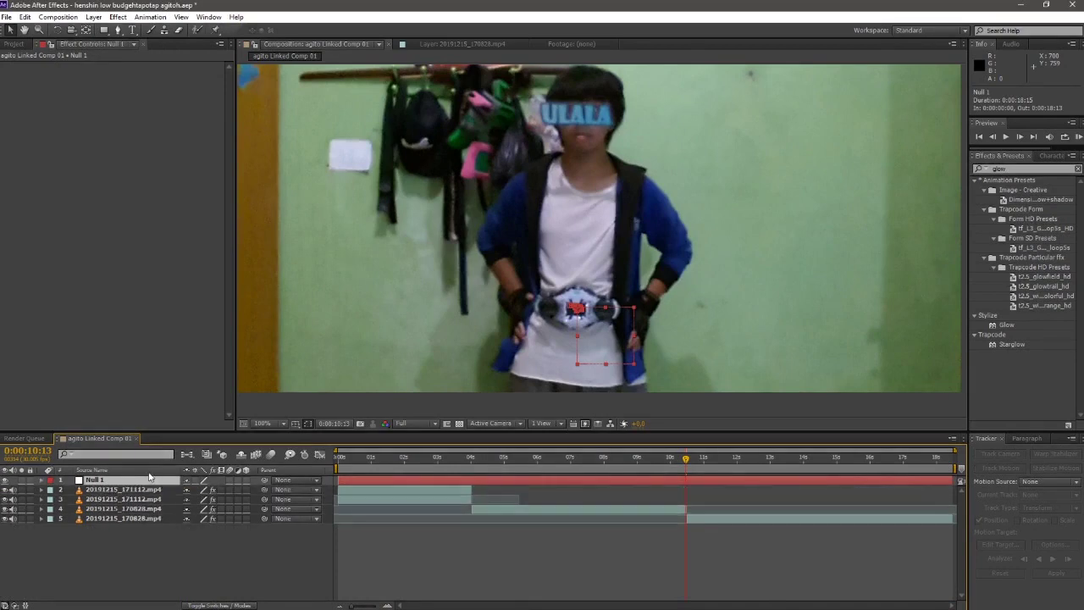
Step: Create a black full-frame solid layer named "cahaya ilahi"
right_click(274, 538)
mouse_move(355, 425)
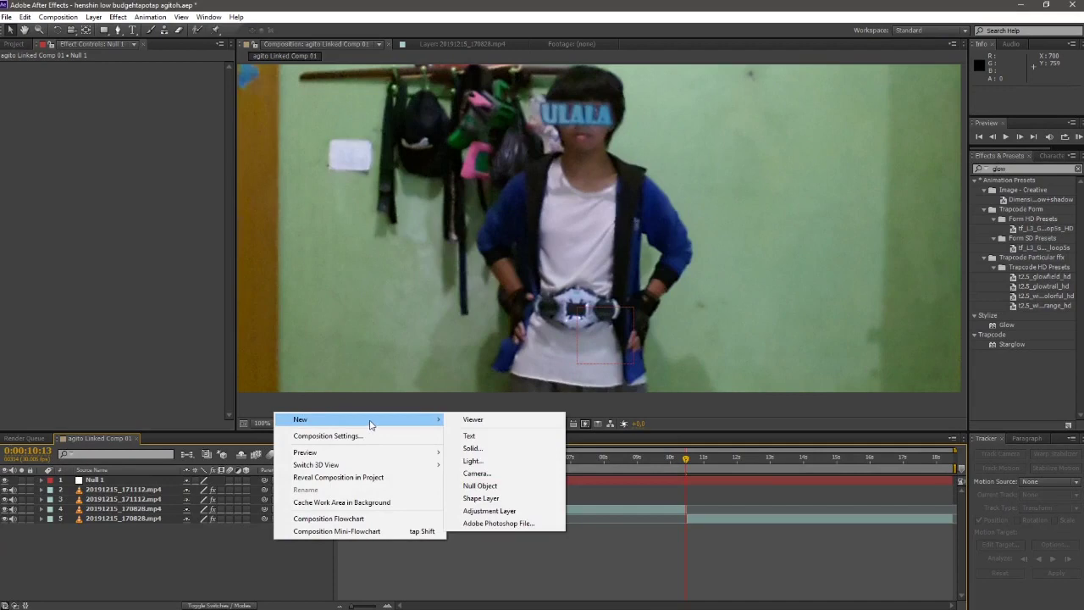
left_click(497, 453)
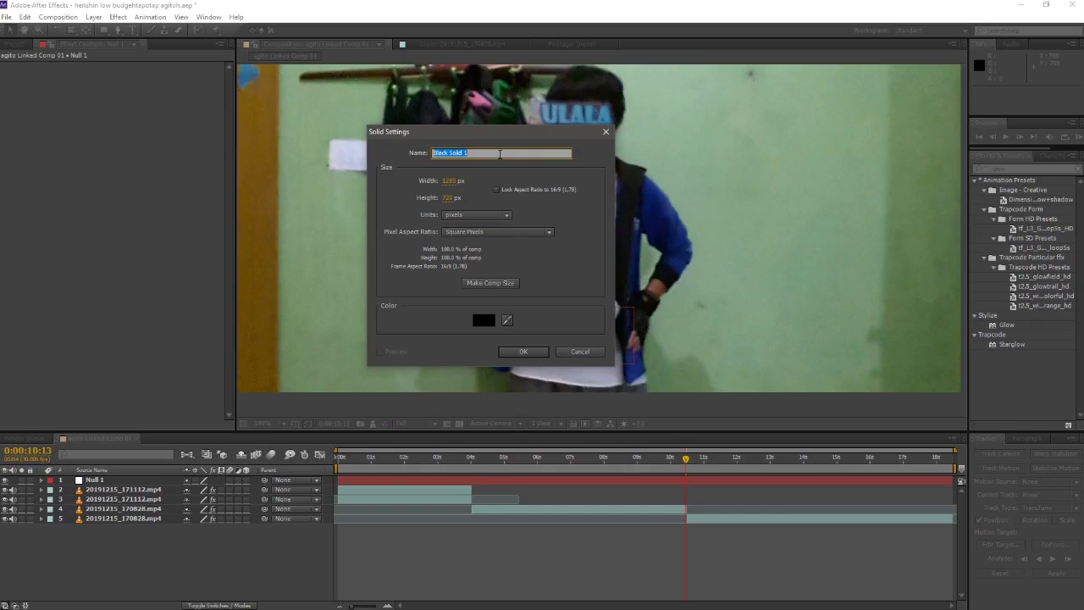
type("cahaya ila")
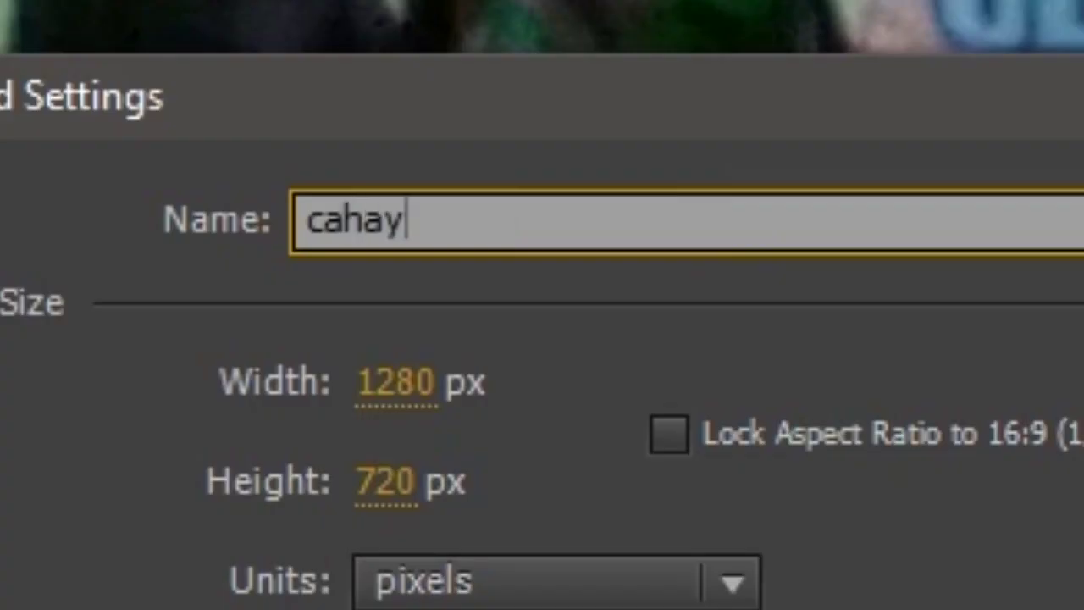
type("hi")
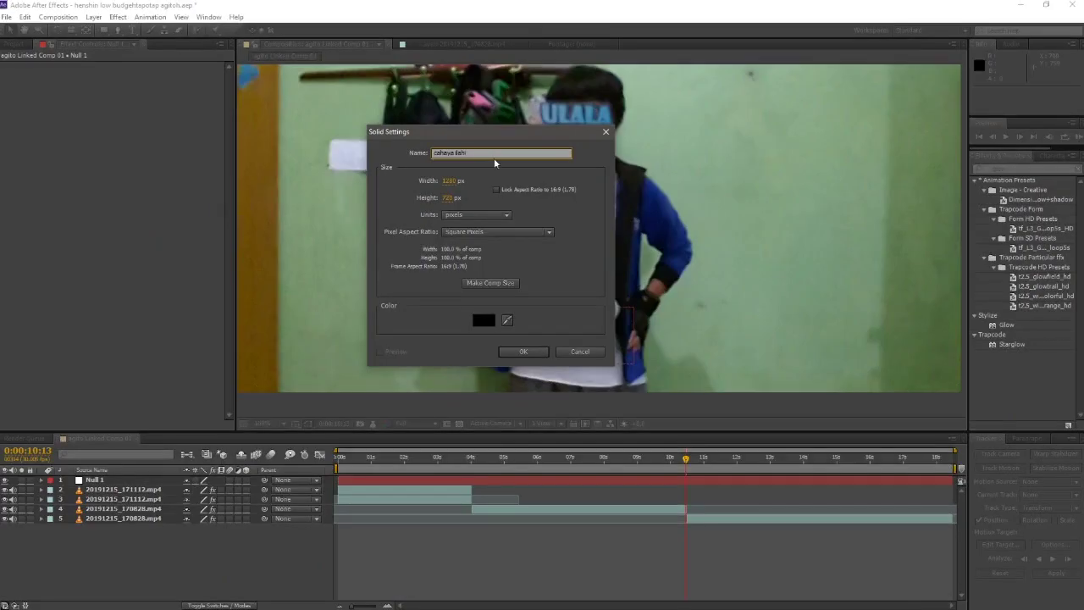
left_click(523, 352)
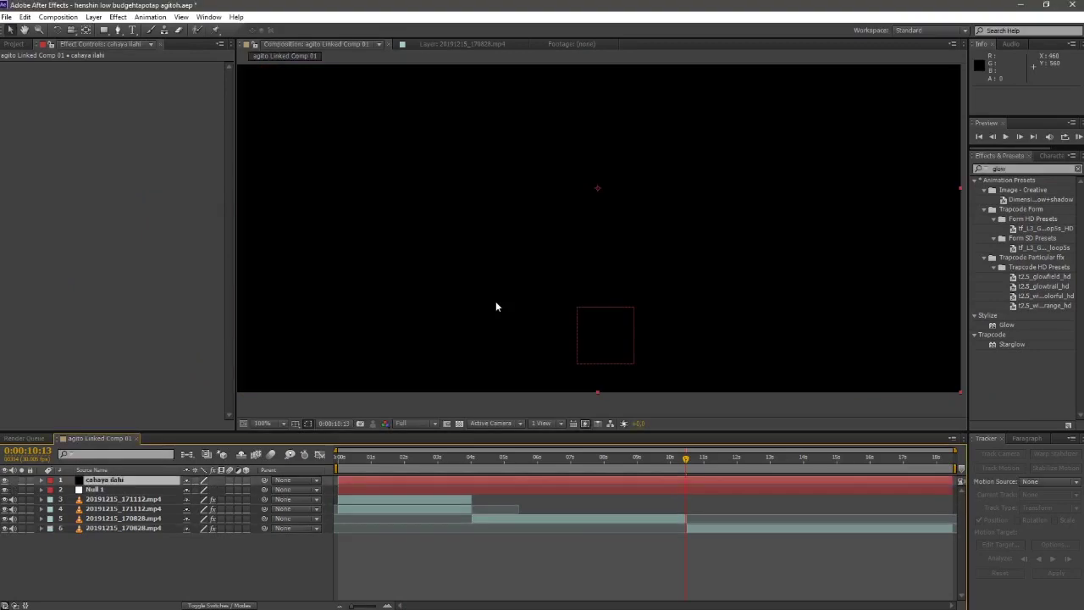
Step: Set the cahaya ilahi layer's blending mode to Add
right_click(124, 484)
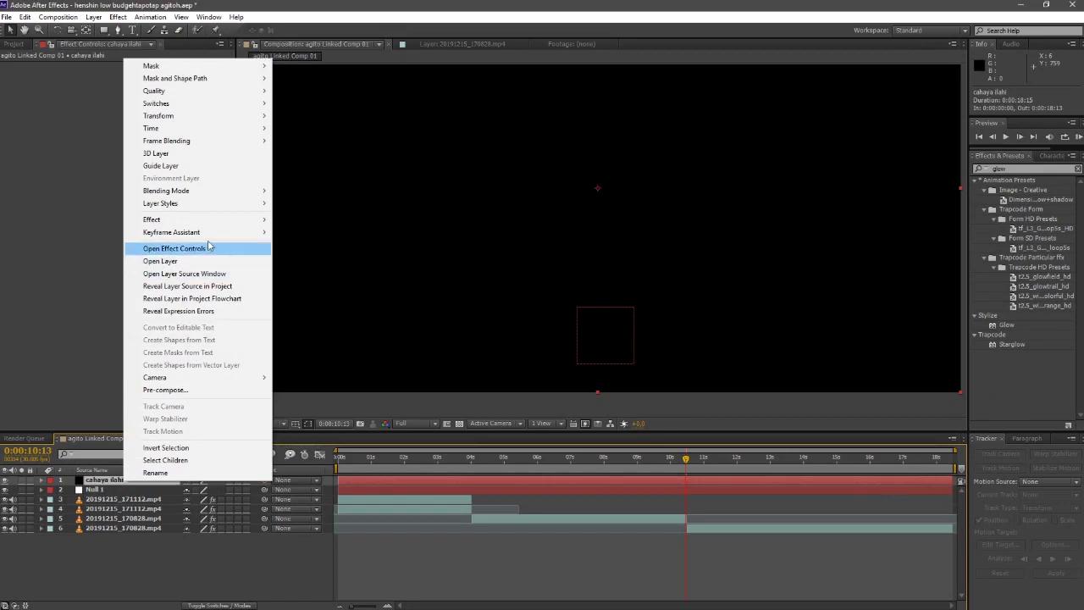
mouse_move(224, 194)
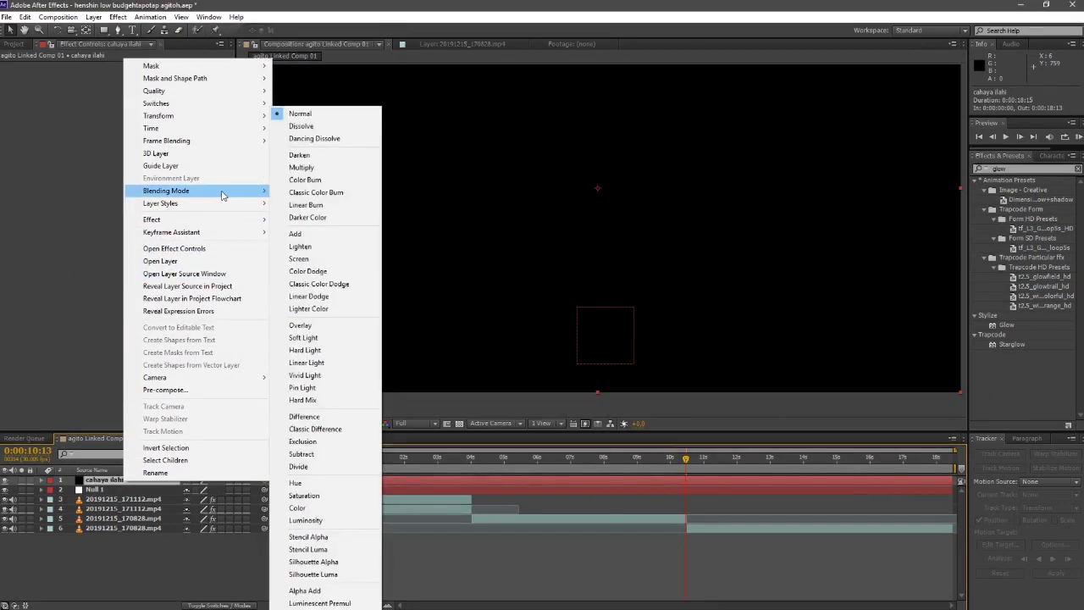
left_click(320, 234)
Step: Shift the cahaya ilahi layer in time so it starts at 0:00:04:00, aligned with the belt clip's start
mouse_move(518, 461)
left_mouse_down()
mouse_move(501, 478)
mouse_move(506, 466)
mouse_move(485, 462)
mouse_move(507, 461)
left_mouse_up()
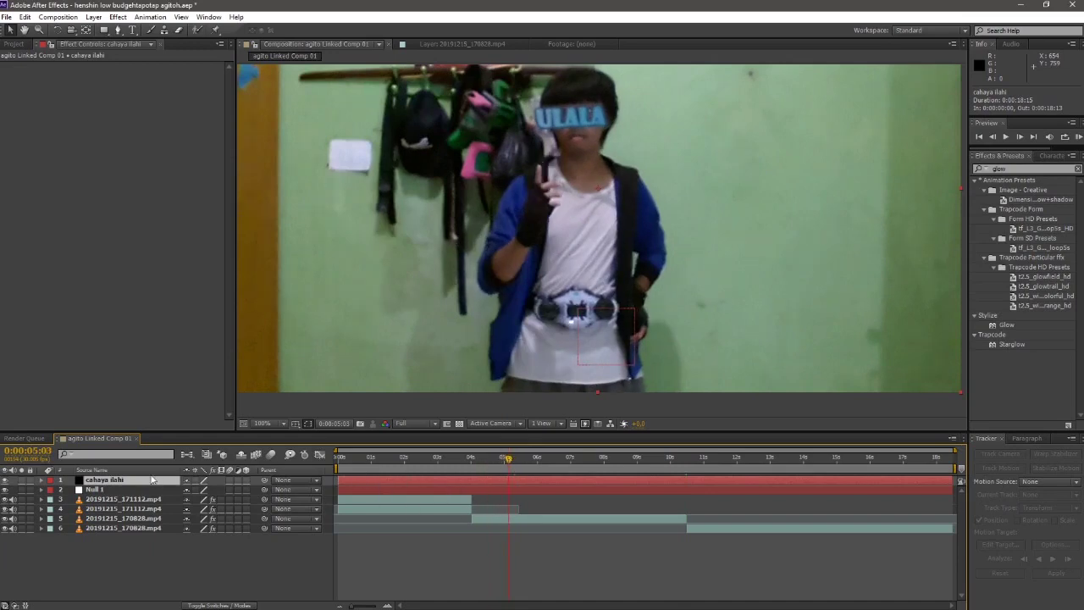
left_click_drag(362, 483, 471, 460)
key("equal")
key("equal")
key("equal")
key("equal")
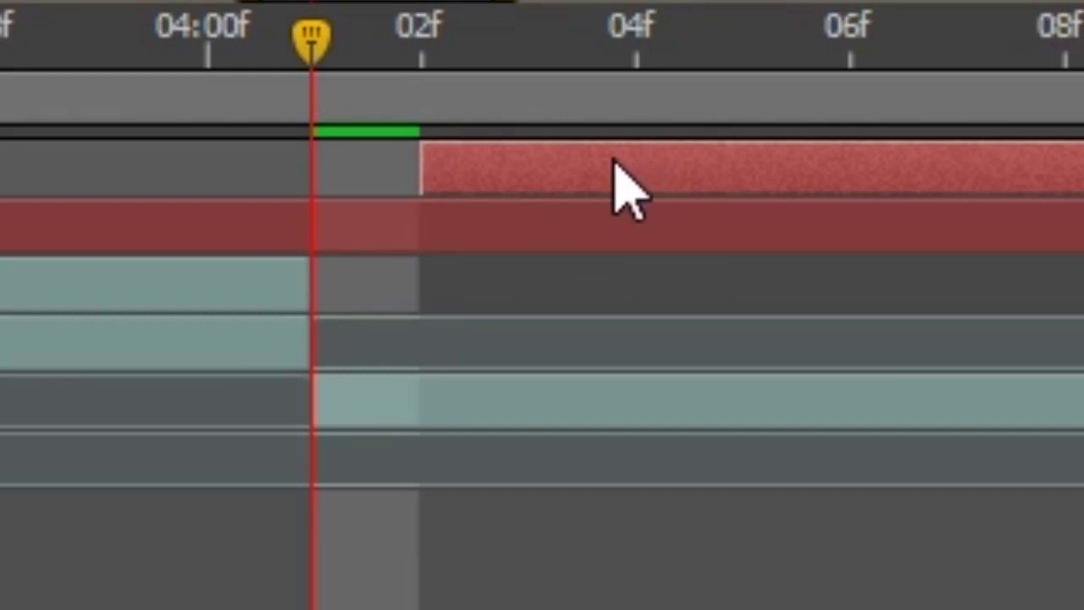
left_click_drag(613, 160, 564, 159)
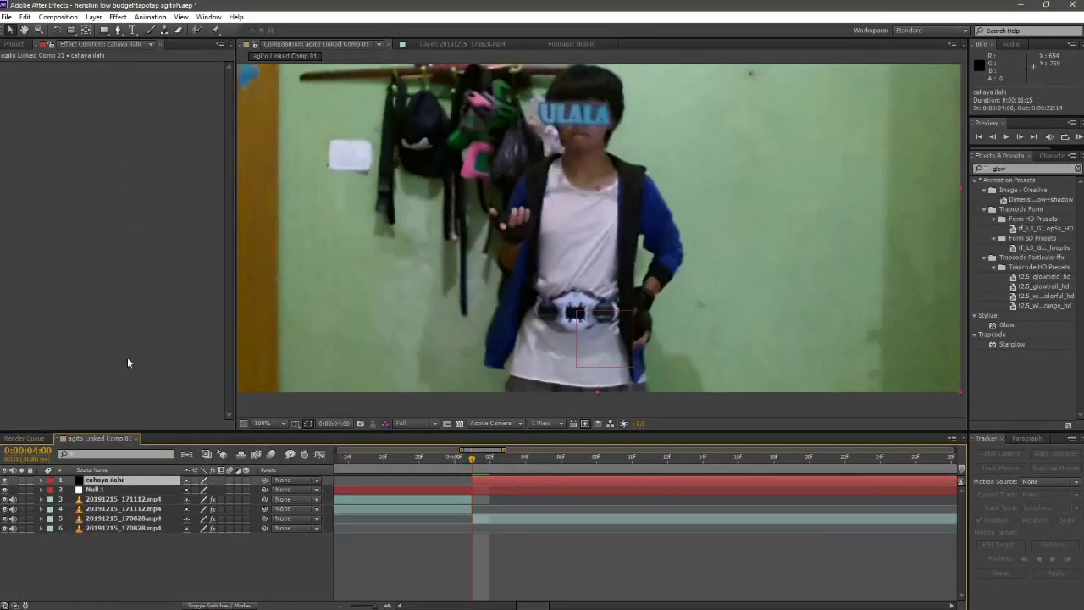
Step: Try a brightened Lens Flare centred on the belt buckle in the cahaya ilahi layer, and delete the effect
left_click(117, 17)
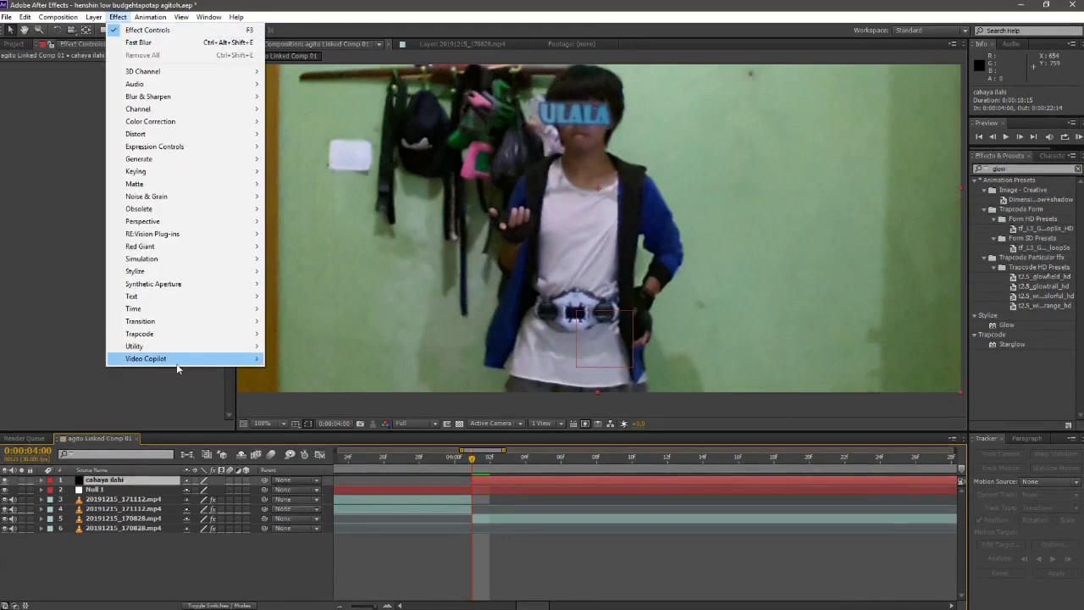
mouse_move(182, 358)
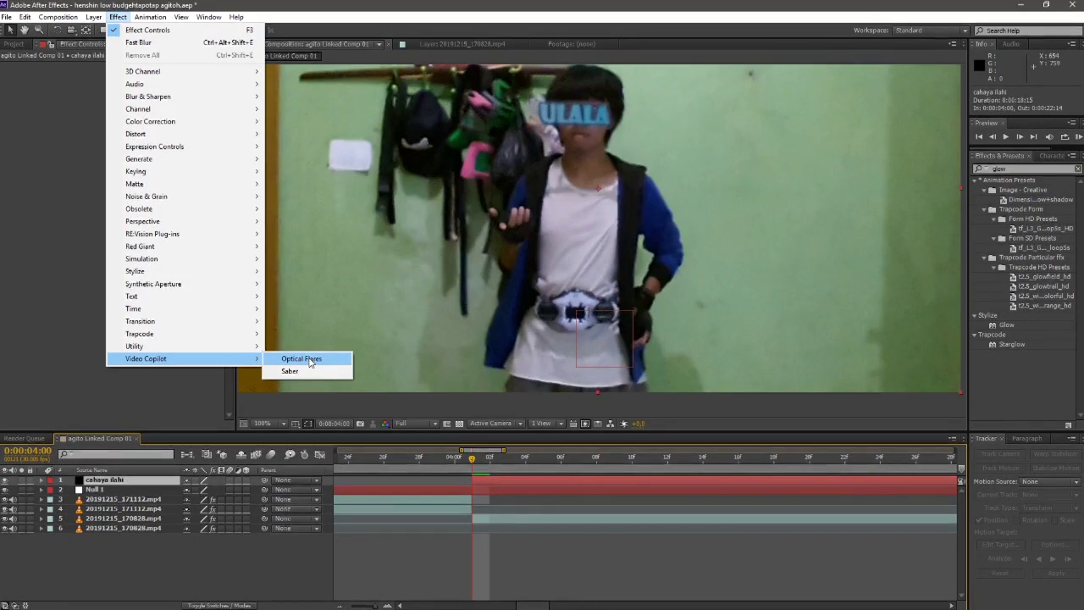
mouse_move(239, 162)
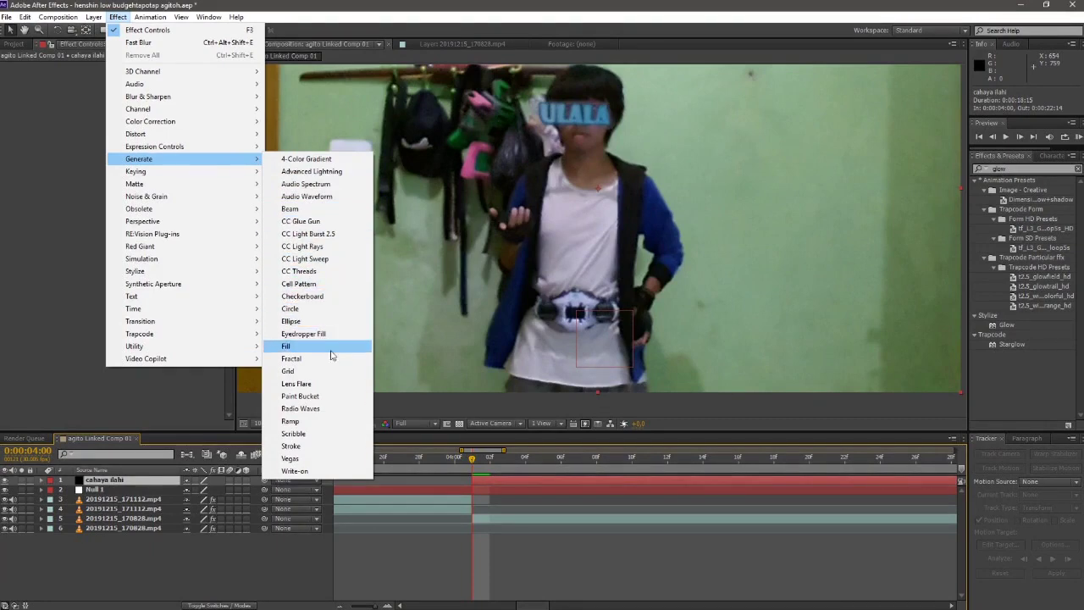
left_click(326, 385)
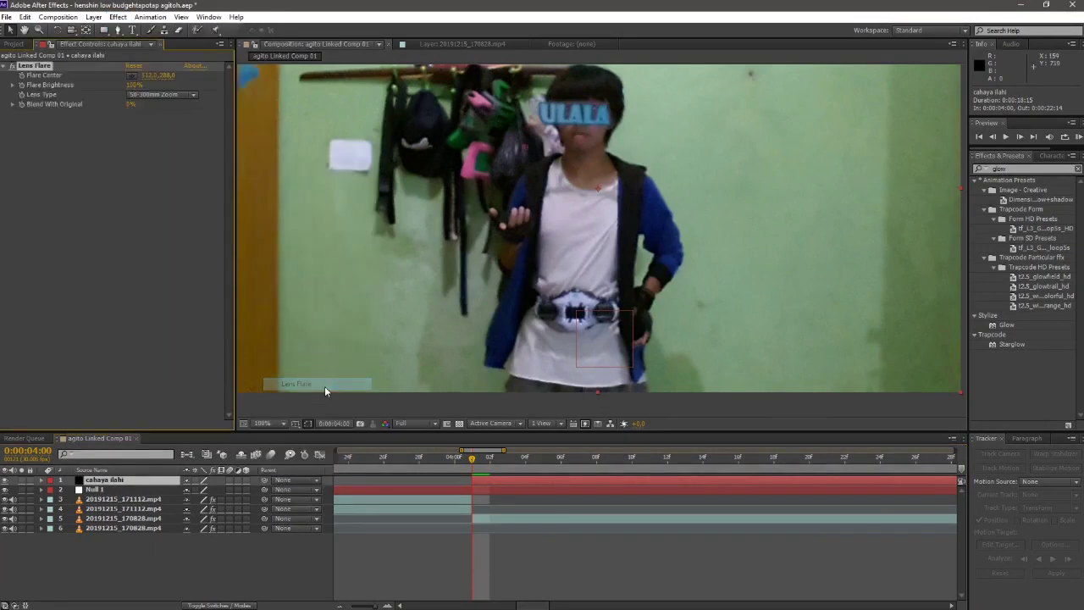
left_click_drag(525, 151, 575, 315)
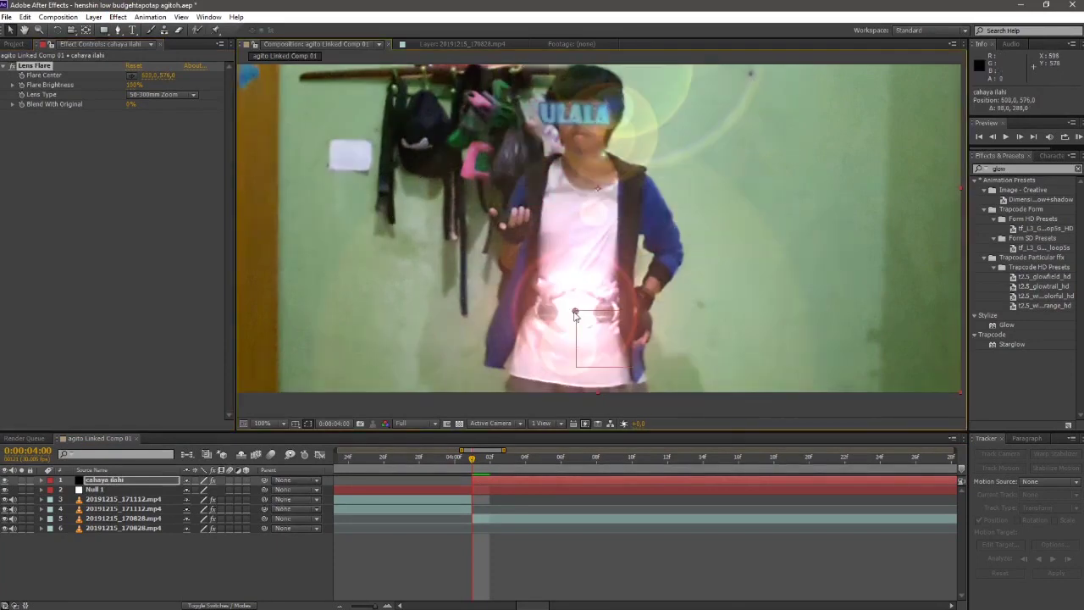
left_click_drag(575, 313, 574, 318)
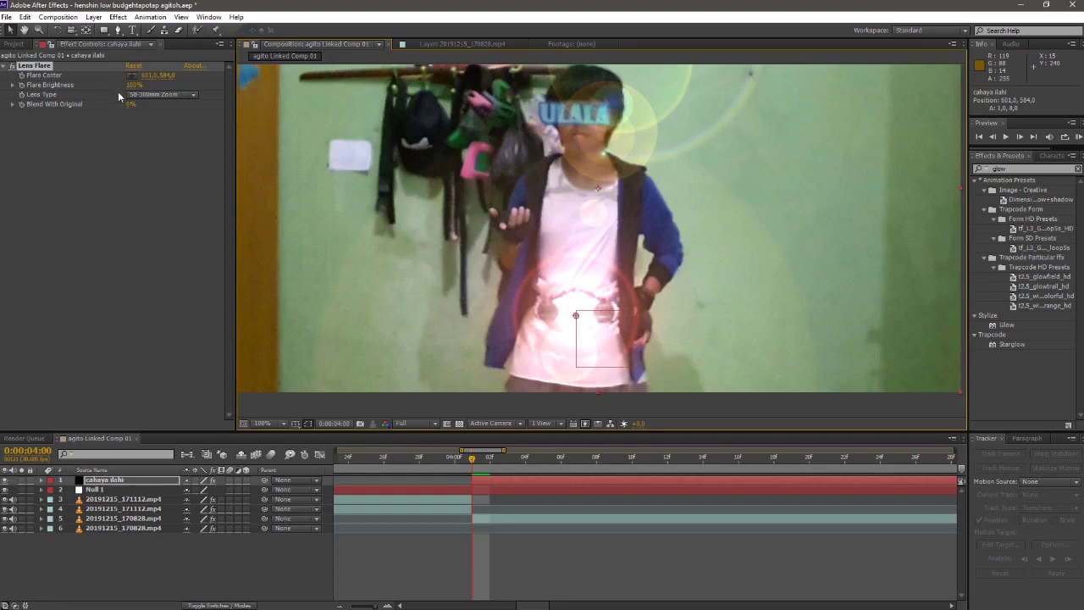
mouse_move(131, 85)
left_mouse_down()
mouse_move(163, 86)
mouse_move(115, 85)
left_mouse_up()
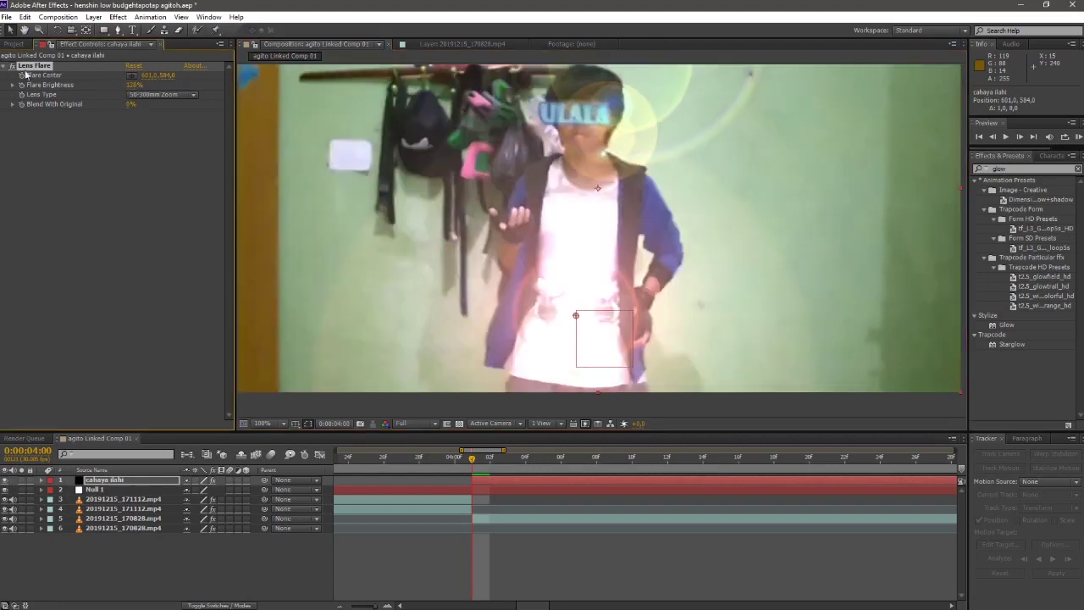
key("Delete")
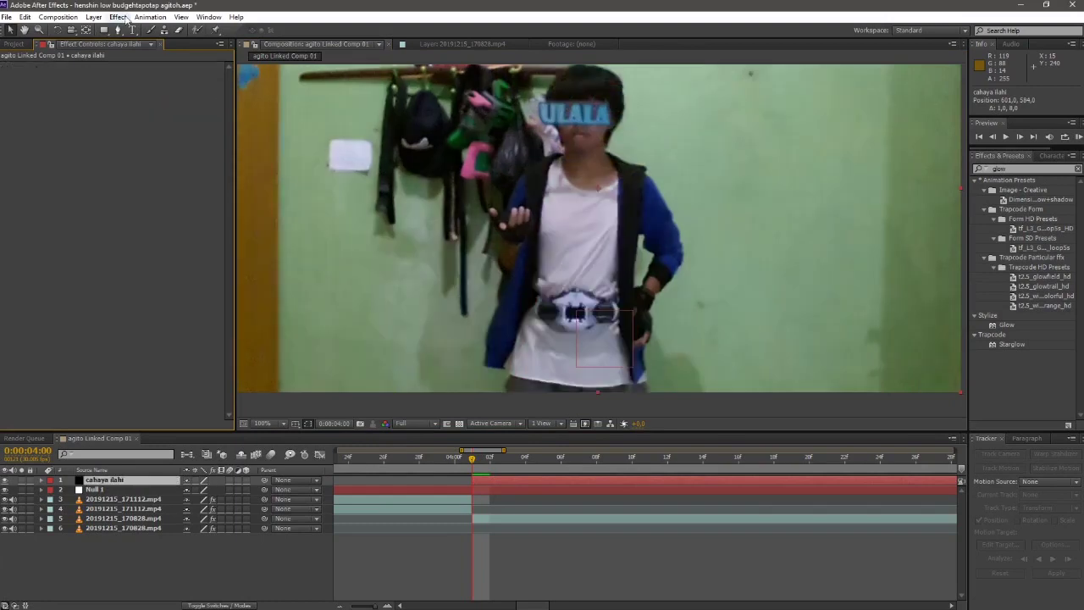
Step: Apply the Video Copilot Optical Flares effect to cahaya ilahi and position the flare on the belt buckle at about 599, 581
left_click(150, 17)
left_click(117, 17)
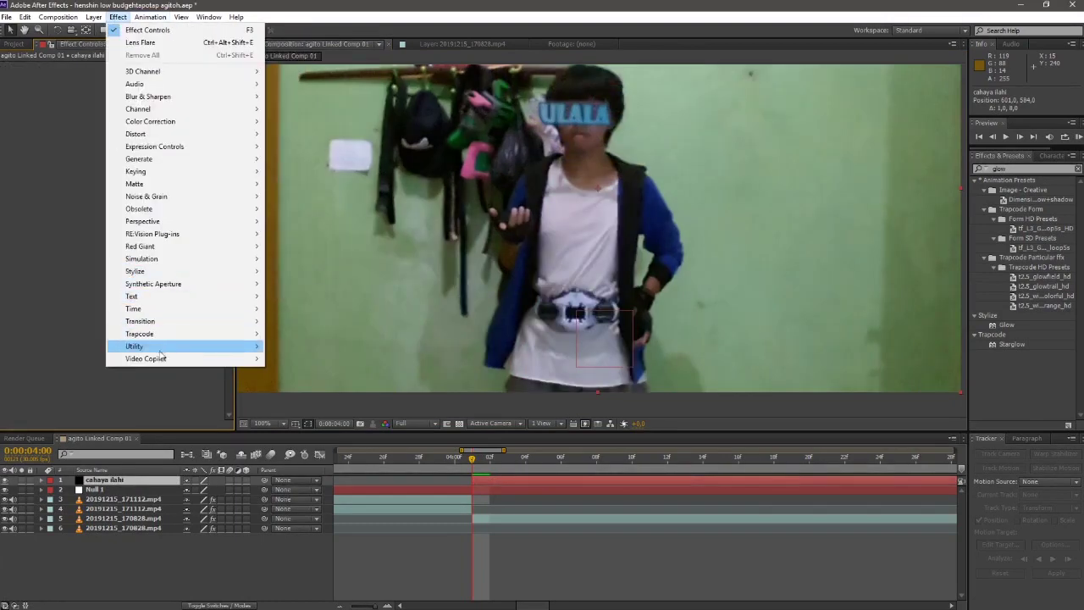
left_click(279, 360)
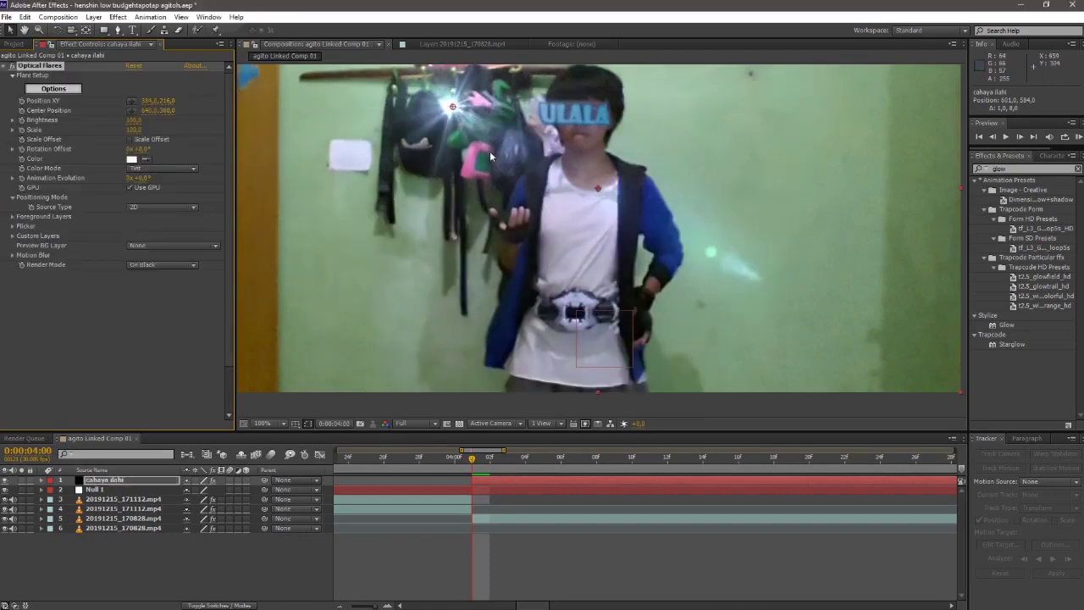
left_click_drag(453, 110, 574, 315)
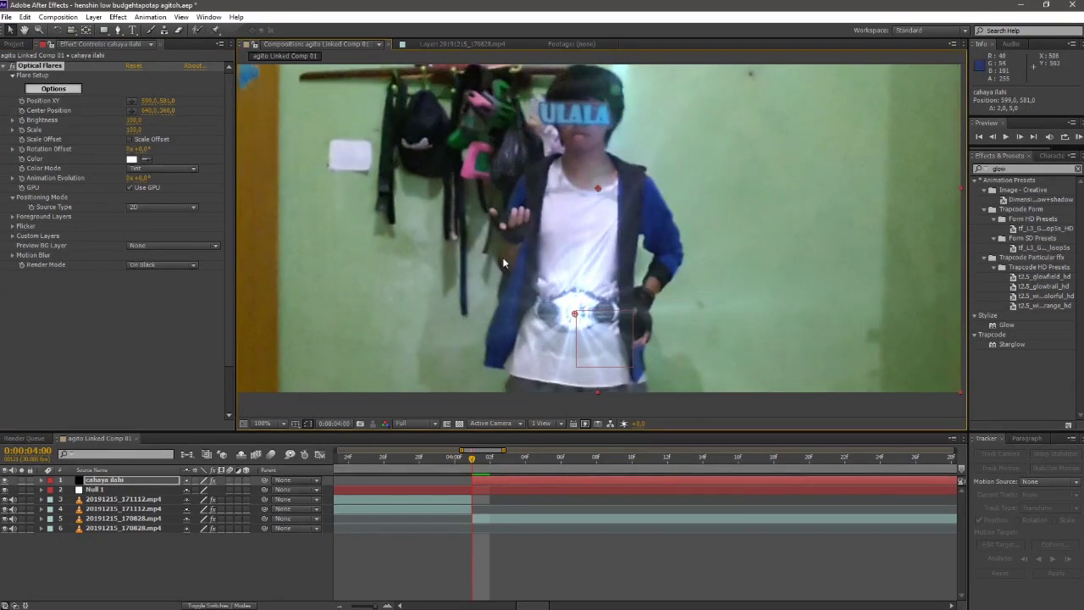
Step: Open the Optical Flares options and browse the Motion Graphics flare presets
left_click(52, 89)
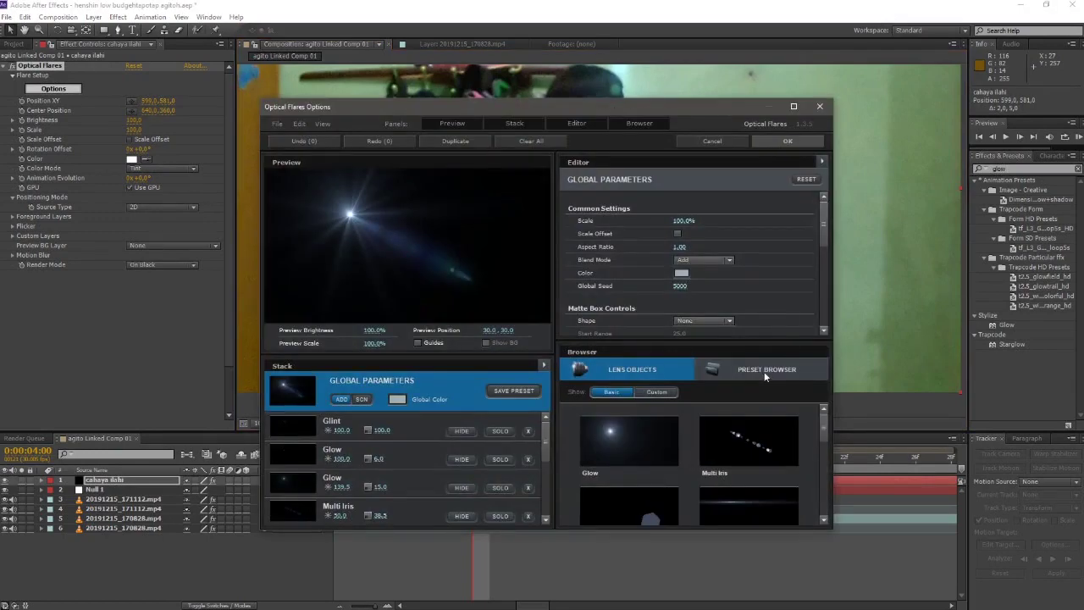
left_click(764, 375)
left_click_drag(823, 437, 823, 467)
left_click(636, 487)
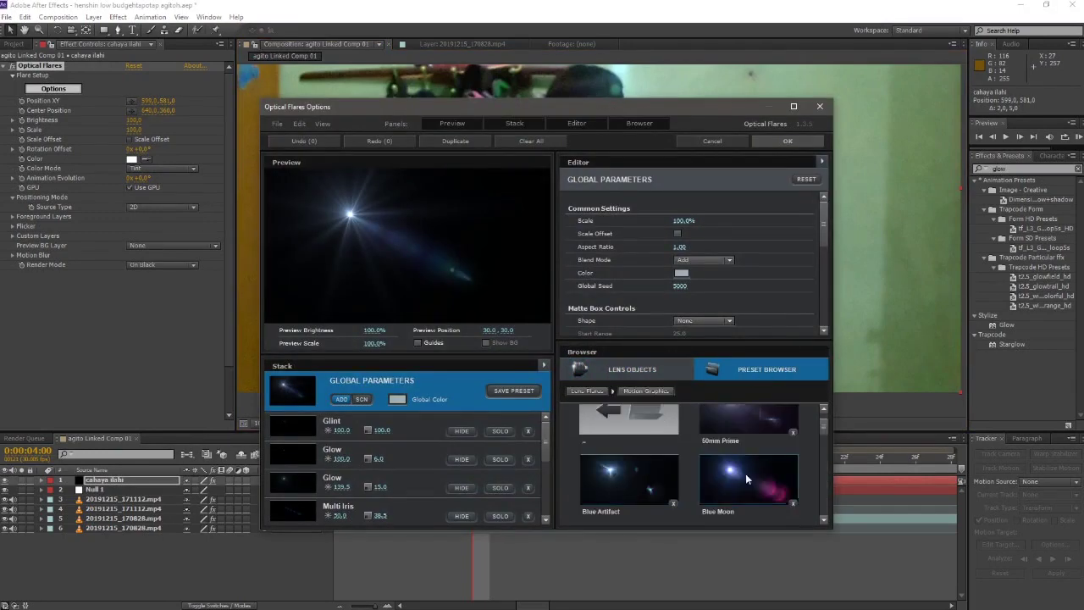
scroll(825, 426, "up", 1)
scroll(824, 423, "down", 3)
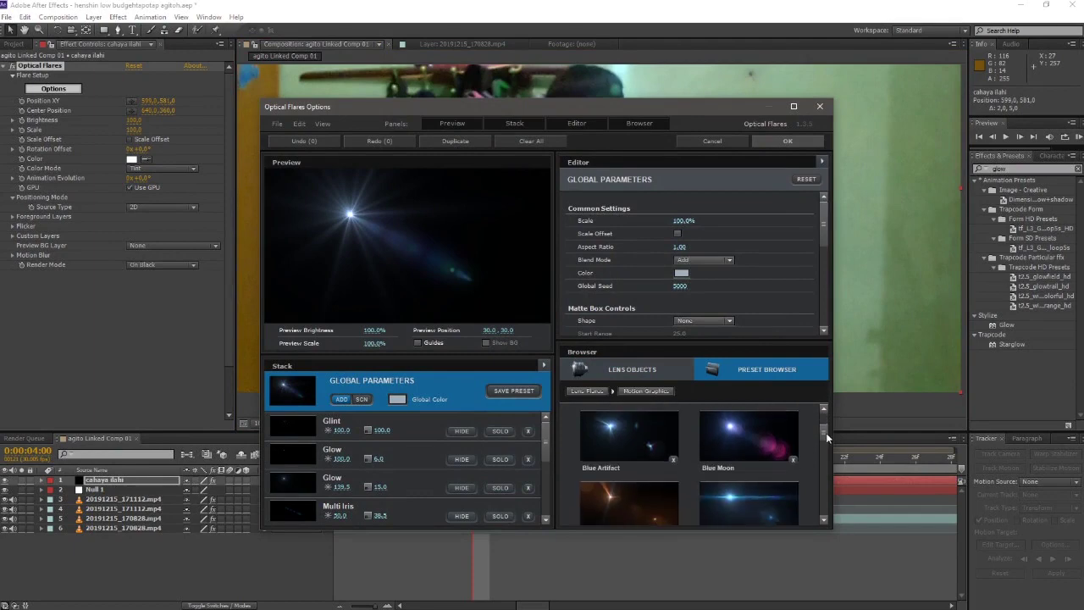
Step: Try the Blue Artifact, Cool Flare and Bold Stripe presets on the flare
left_click(648, 429)
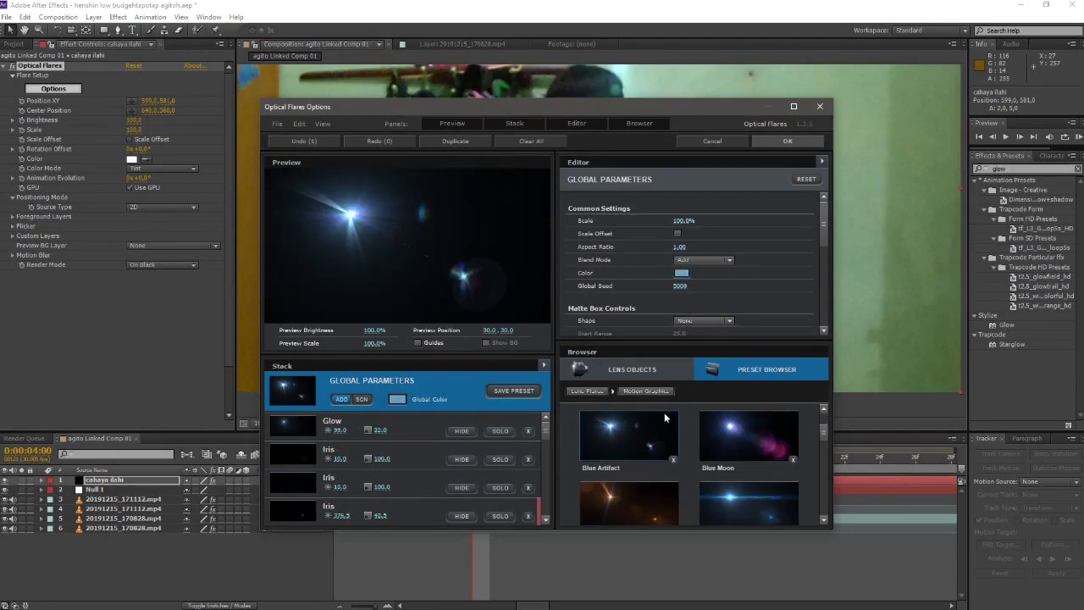
scroll(824, 438, "down", 2)
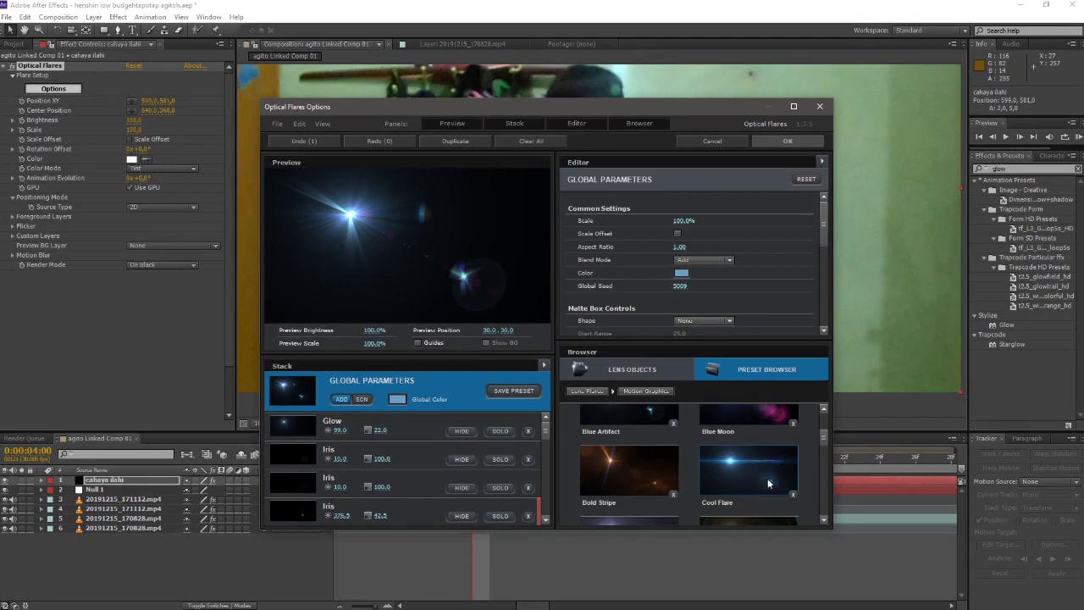
left_click(767, 478)
left_click(642, 479)
Step: Choose the Monster Flare preset for the belt flare and accept the options
left_click_drag(826, 432, 826, 470)
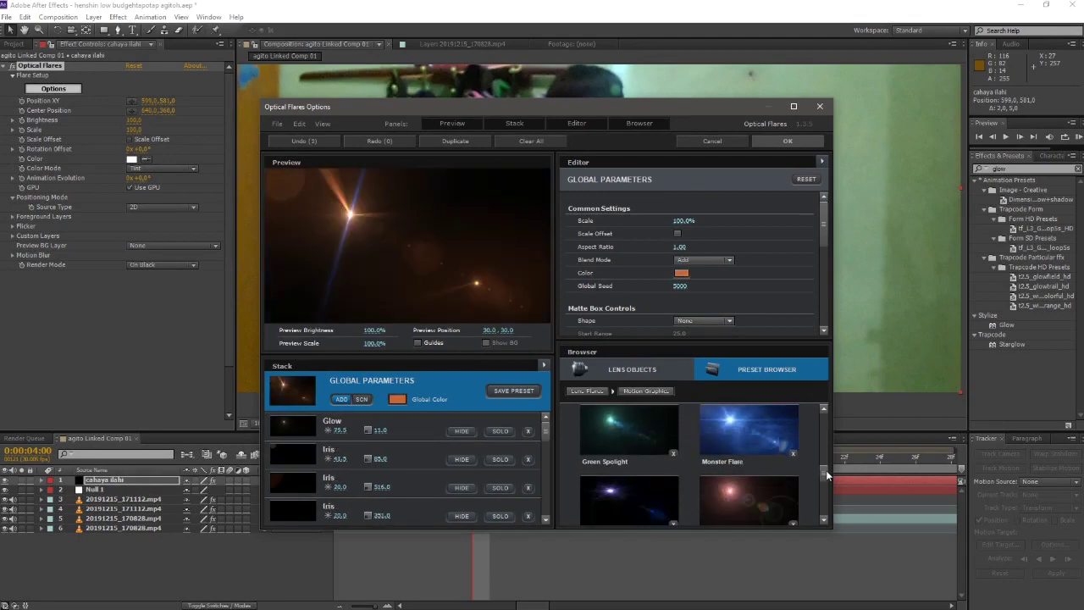
left_click(754, 436)
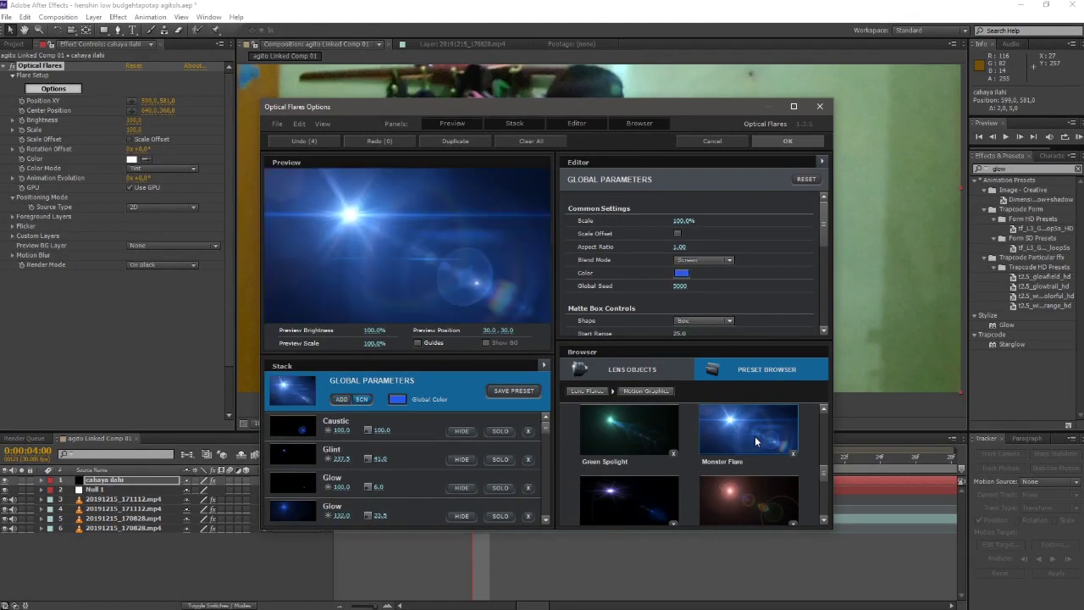
left_click(780, 142)
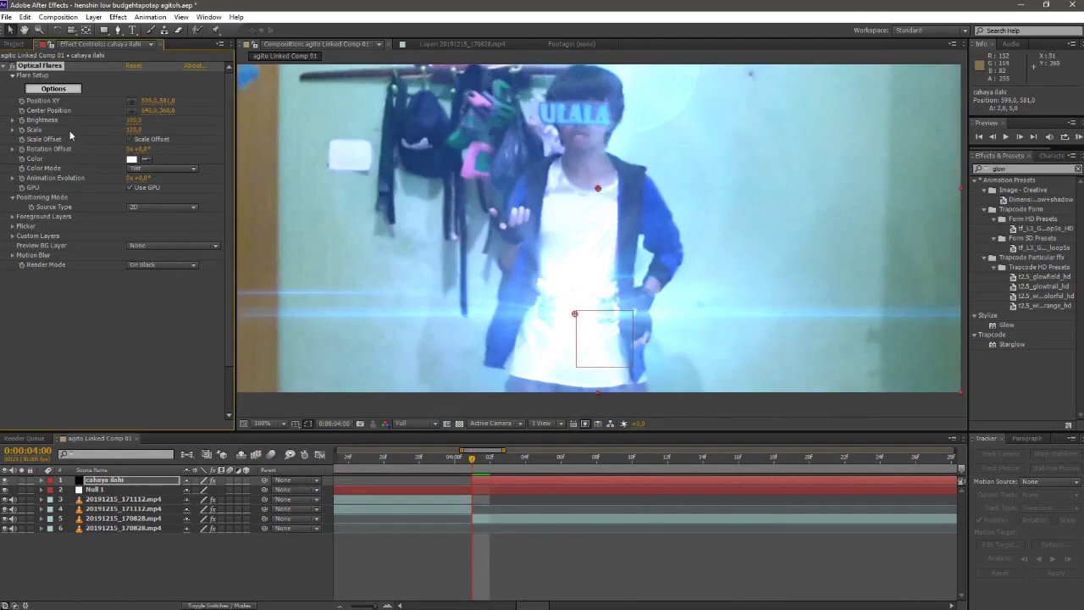
Step: Lower the flare's brightness and set its scale to 80 so the glow concentrates on the buckle
left_click(135, 130)
type("80")
key("Return")
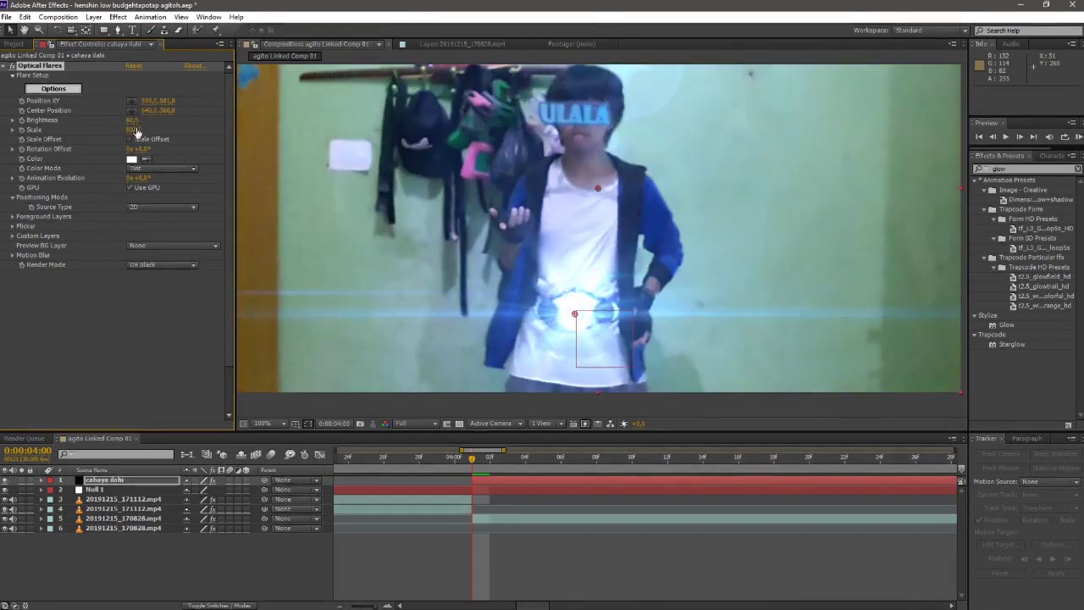
left_click(158, 119)
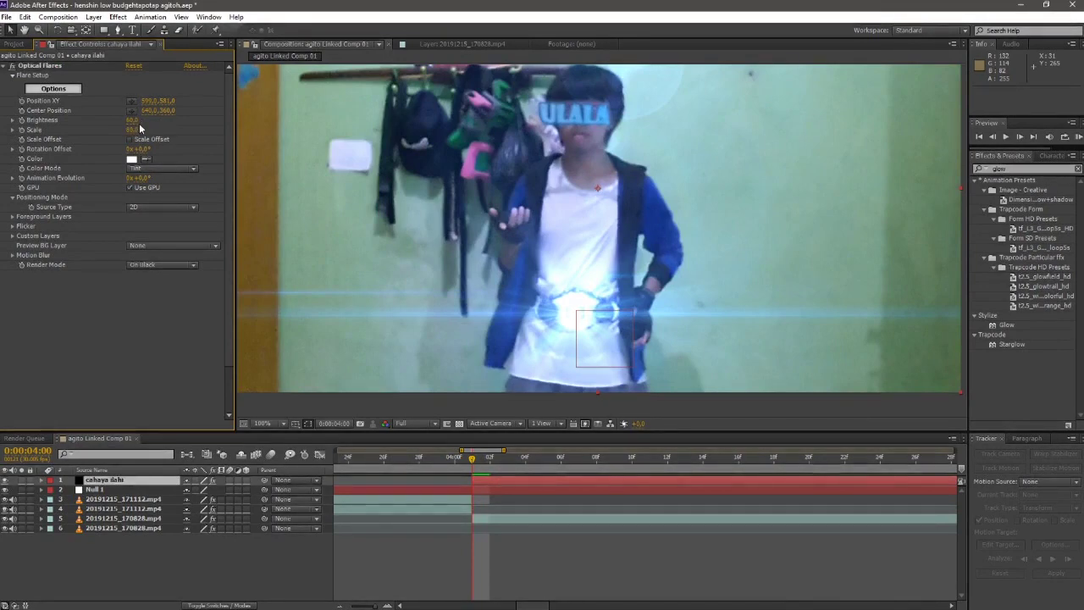
key("ctrl+z")
Step: Play the composition from 0:00:04:00 to check how the flare sits on the moving belt
left_click_drag(799, 225, 796, 236)
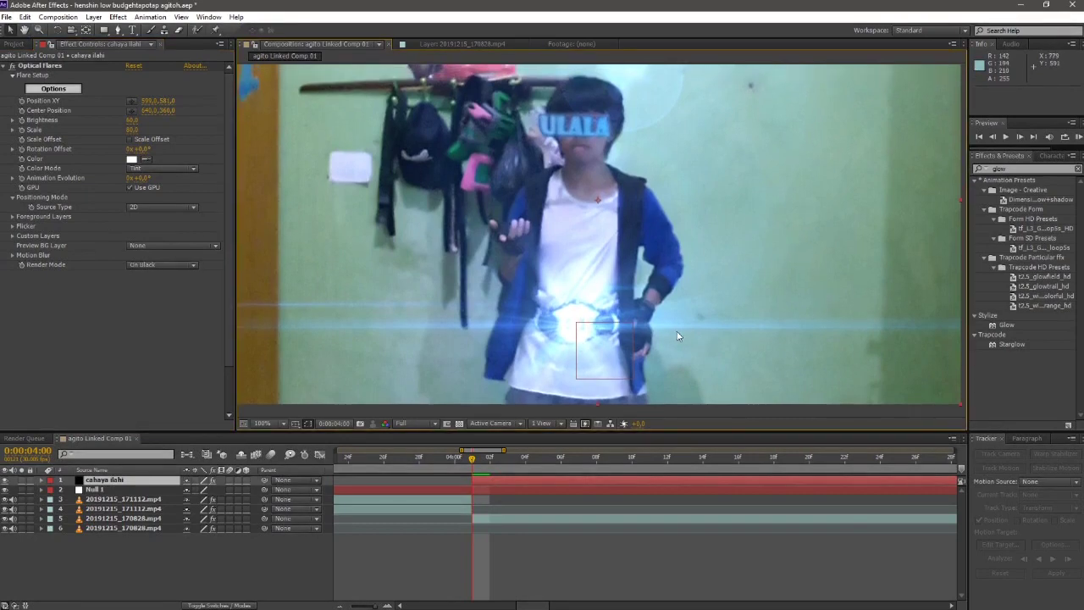
mouse_move(615, 335)
left_mouse_down()
mouse_move(630, 315)
mouse_move(612, 332)
left_mouse_up()
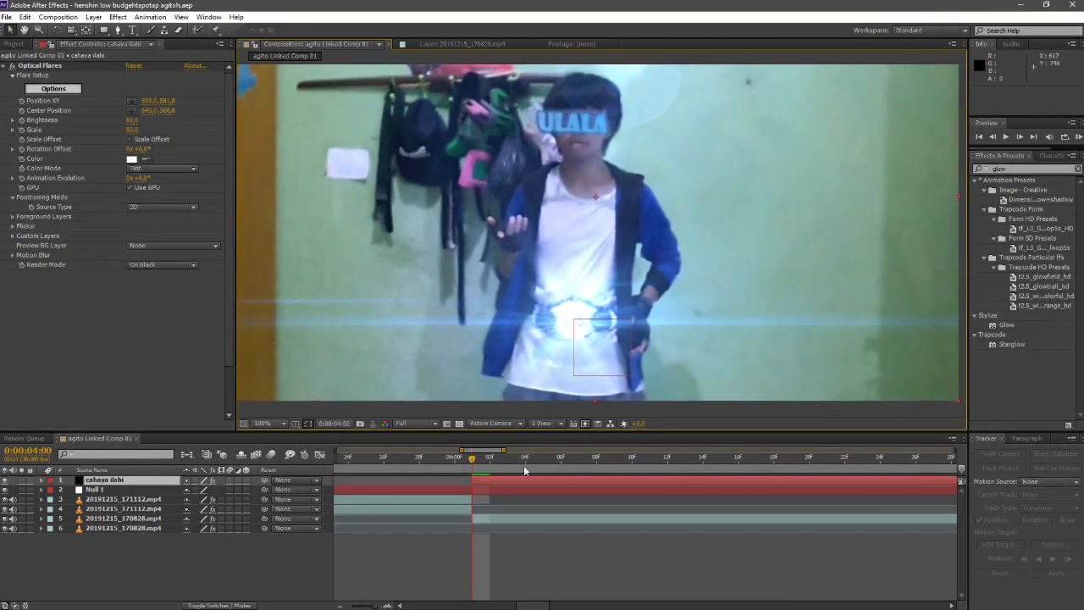
key("space")
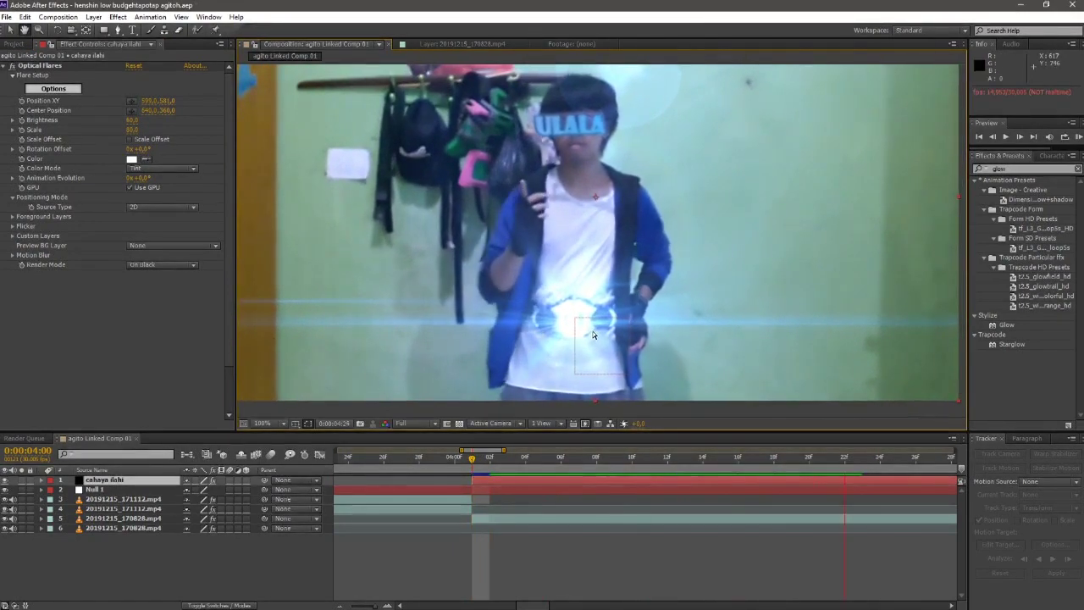
key("minus")
key("minus")
key("minus")
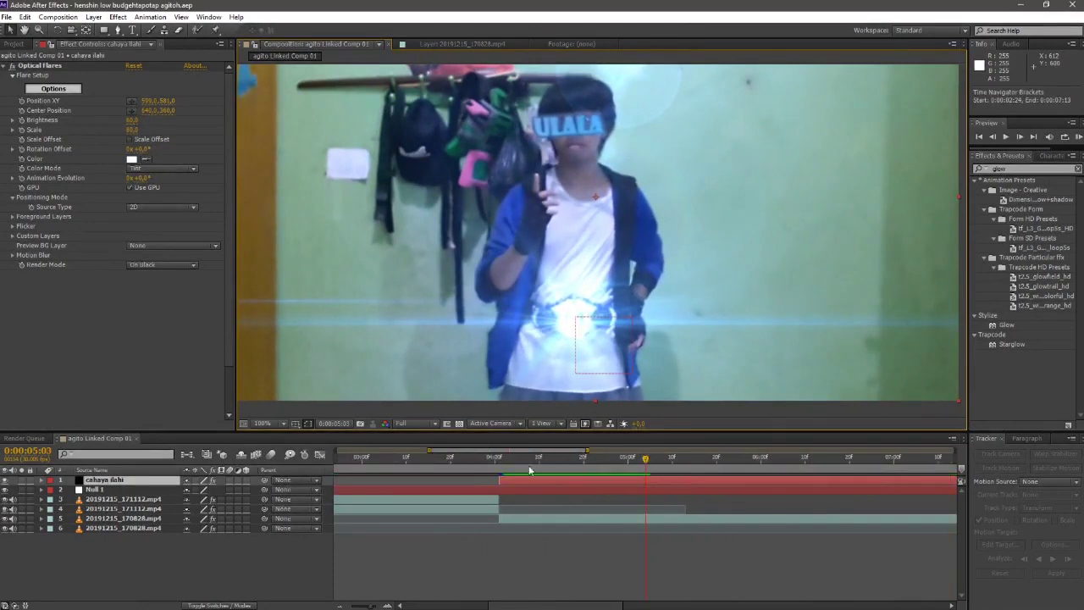
Step: Parent the cahaya ilahi layer to Null 1
left_click(582, 460)
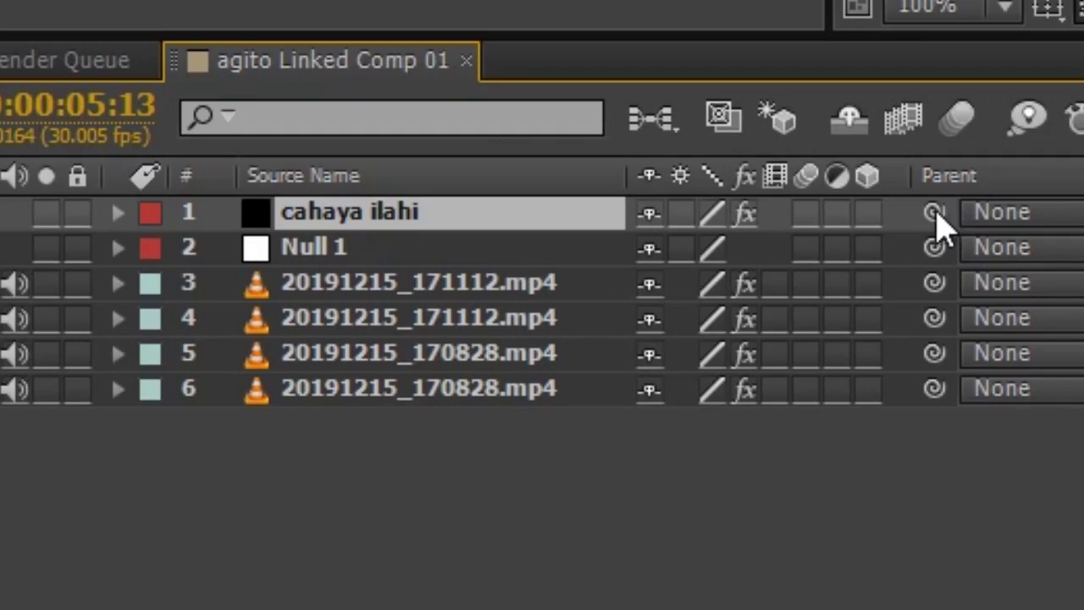
left_click_drag(935, 213, 375, 249)
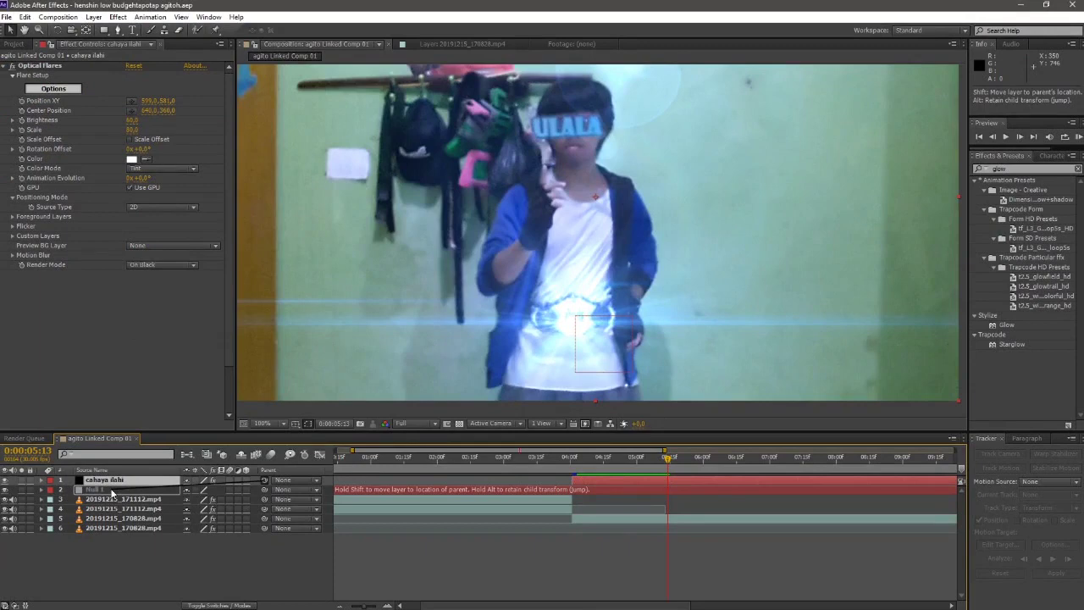
left_click_drag(111, 492, 111, 491)
Step: Play the composition from 0:00:04:06 to check that the flare follows the tracked belt
left_click(586, 460)
key("space")
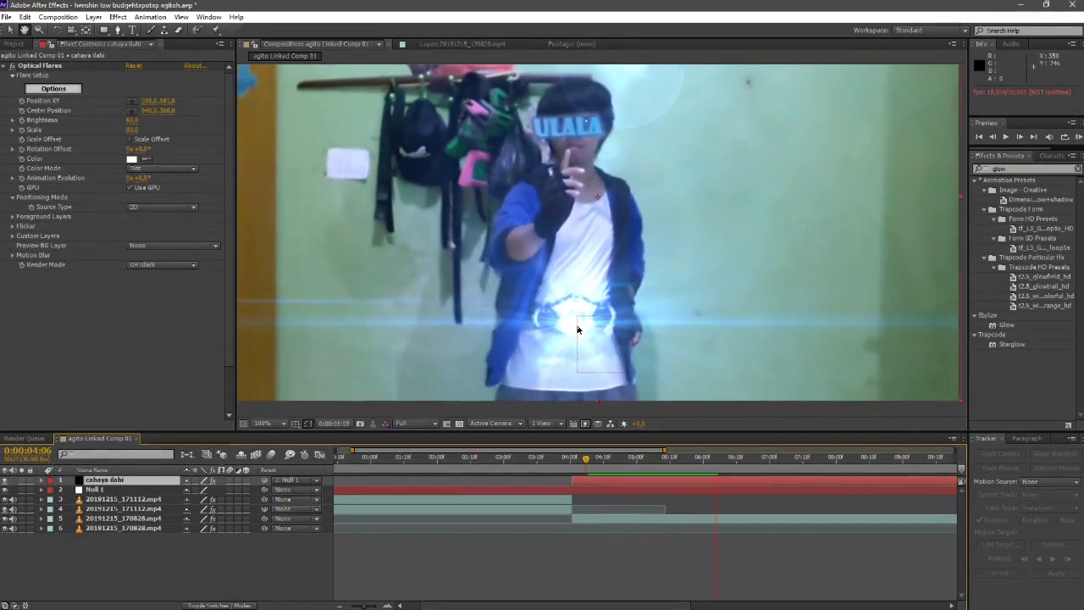
key("comma")
key("space")
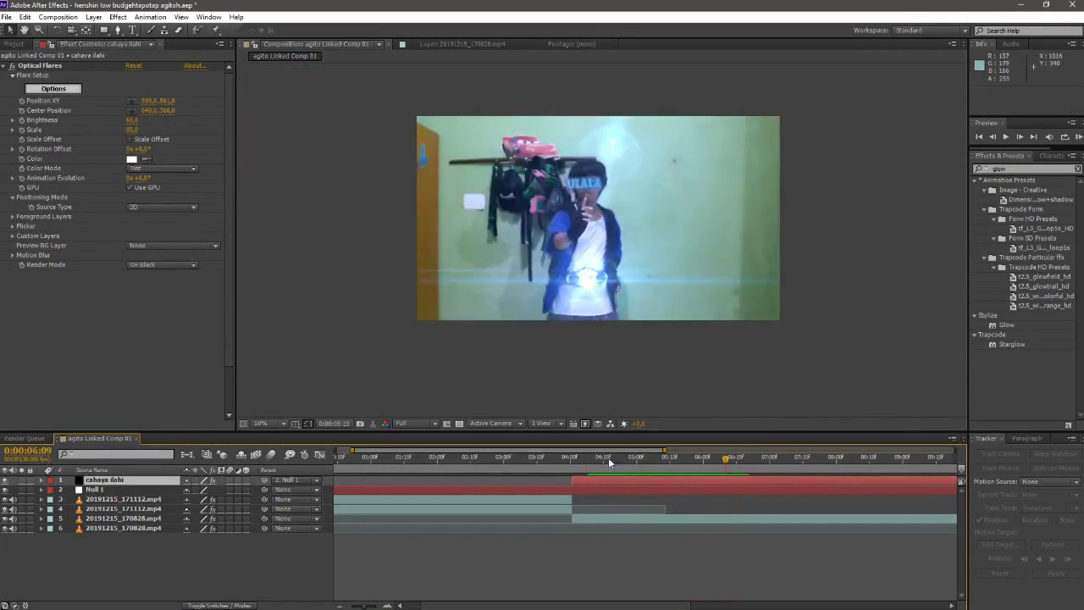
Step: Inspect the frame's lower-left corner up close while playing from 0:00:04:04 to check the edges of the moving light layer
key("period")
key("period")
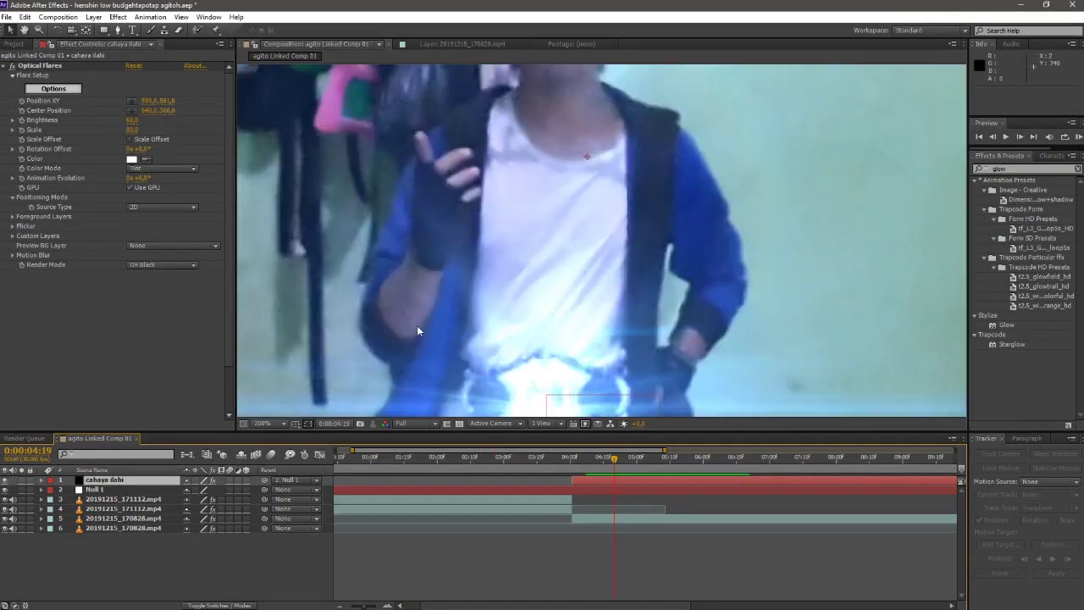
left_click_drag(416, 322, 951, 160)
left_click_drag(483, 392, 551, 325)
left_click(584, 461)
left_click_drag(583, 464, 581, 464)
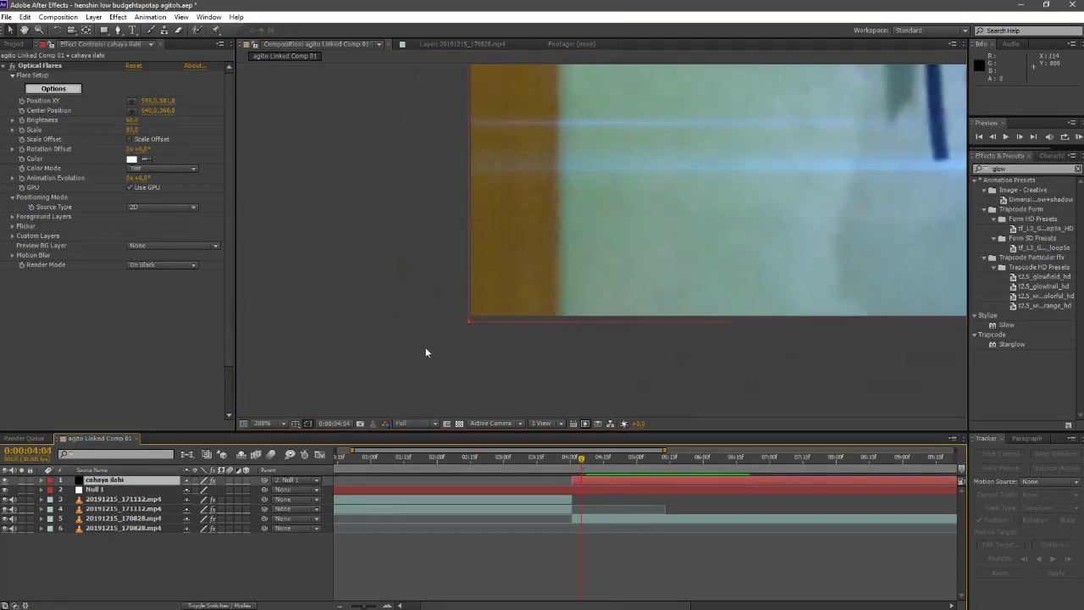
key("space")
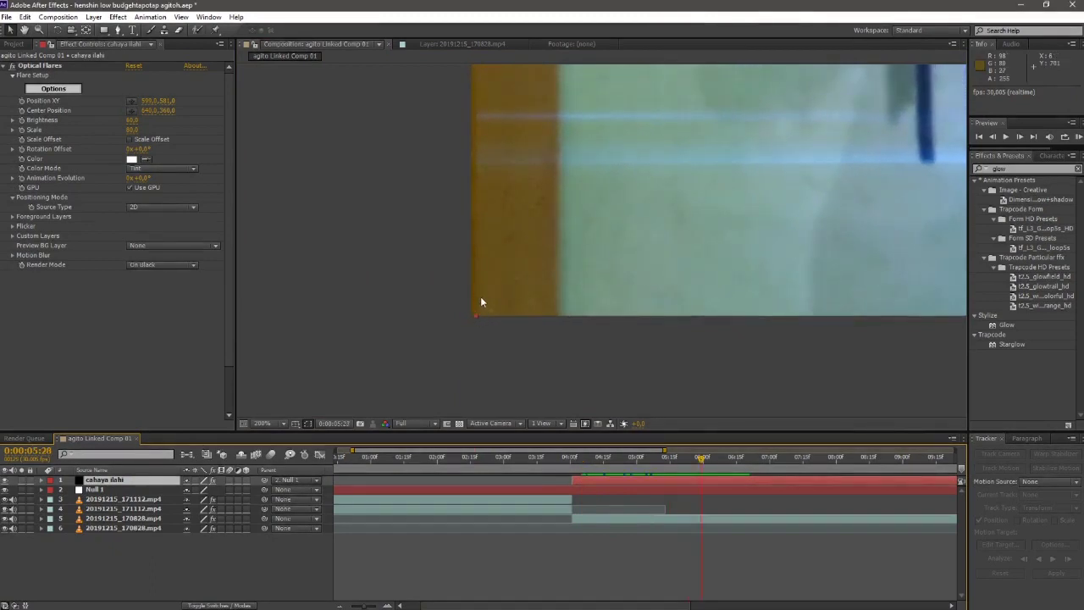
Step: Scale the cahaya ilahi layer to 103% past the frame edges, using a temporary brightness boost, and set the flare brightness back to 60
left_click_drag(134, 120, 597, 147)
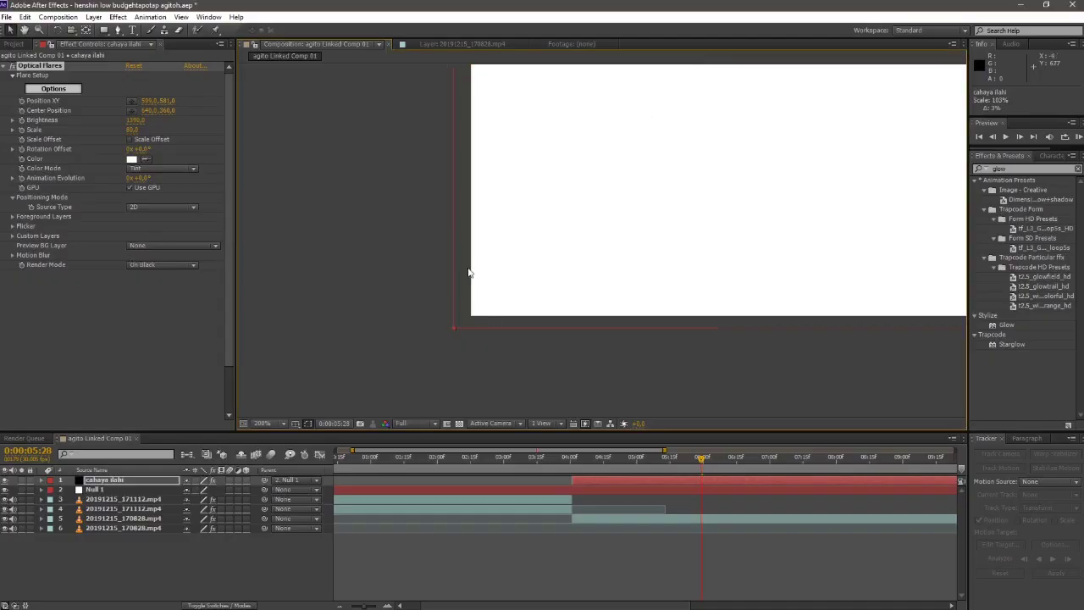
scroll(468, 273, "down", 2)
left_click_drag(624, 160, 378, 390)
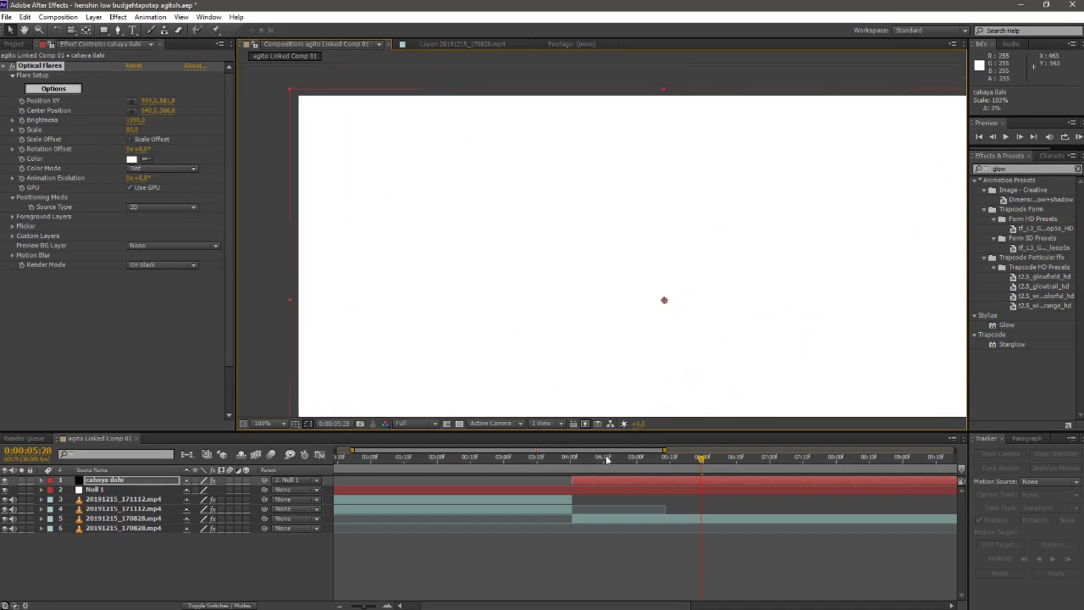
left_click(135, 120)
key("Return")
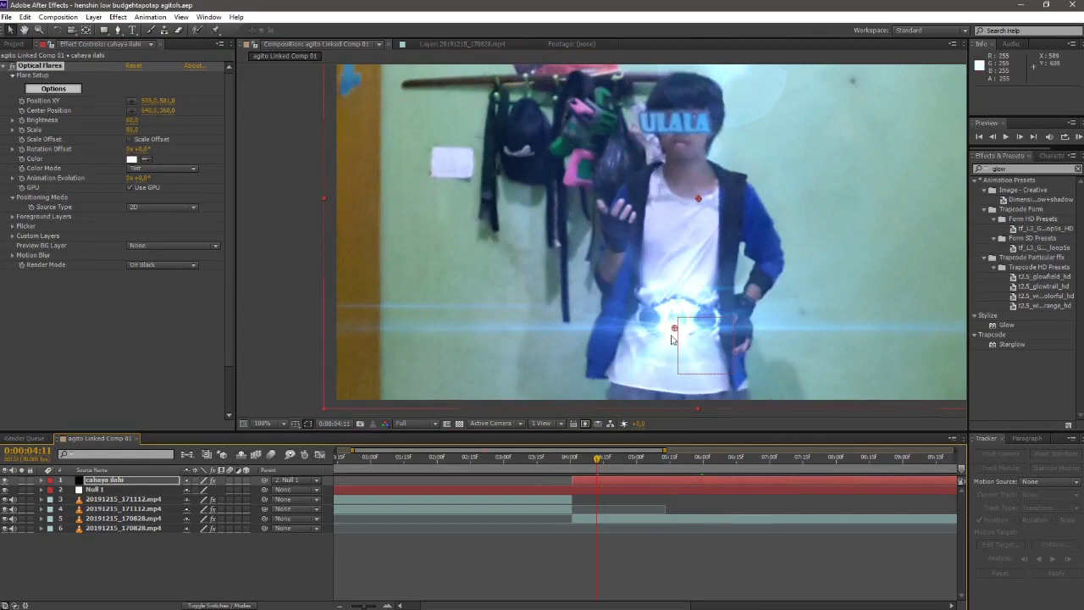
Step: Move the flare's centre up onto the belt buckle at Position XY 600, 566.4 and play the result
left_click_drag(675, 329, 675, 322)
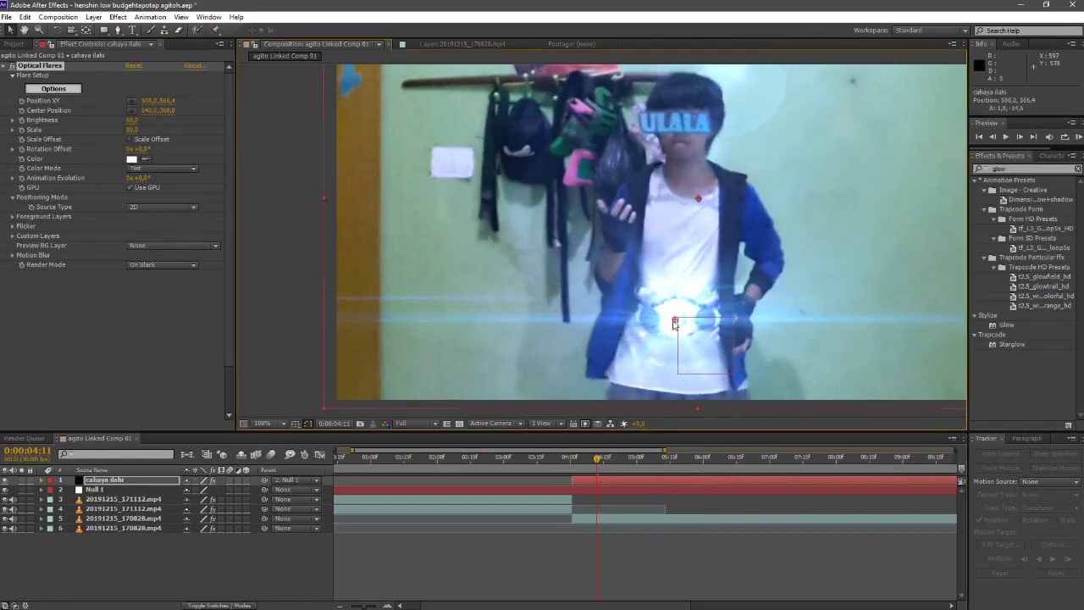
key("space")
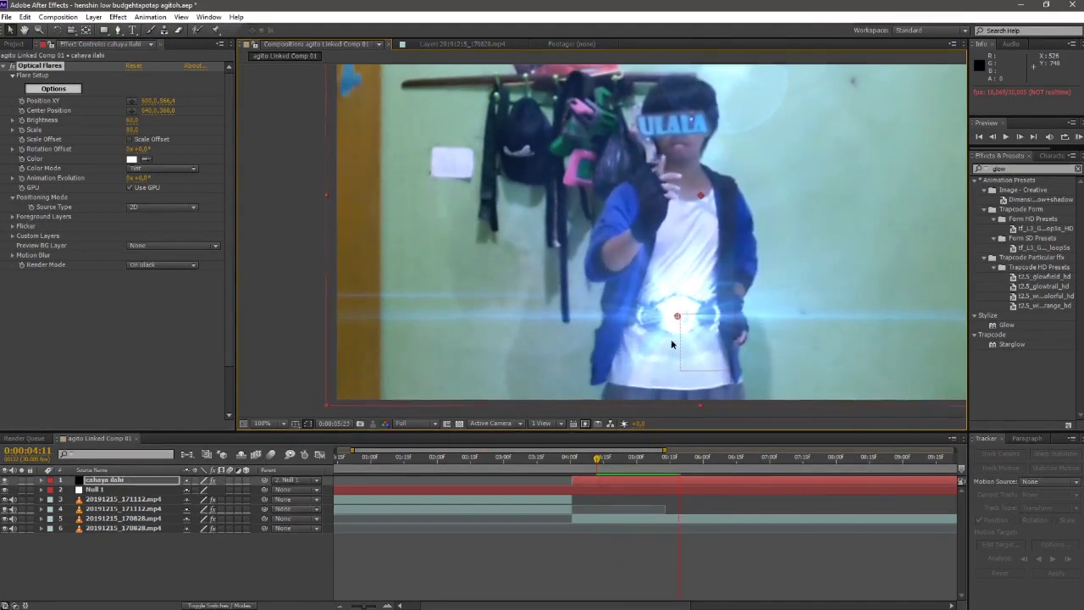
key("space")
Step: Keyframe the flare's brightness of 60 at 0:00:08:27 and check the keyframe in the layer's Optical Flares properties
key("minus")
key("minus")
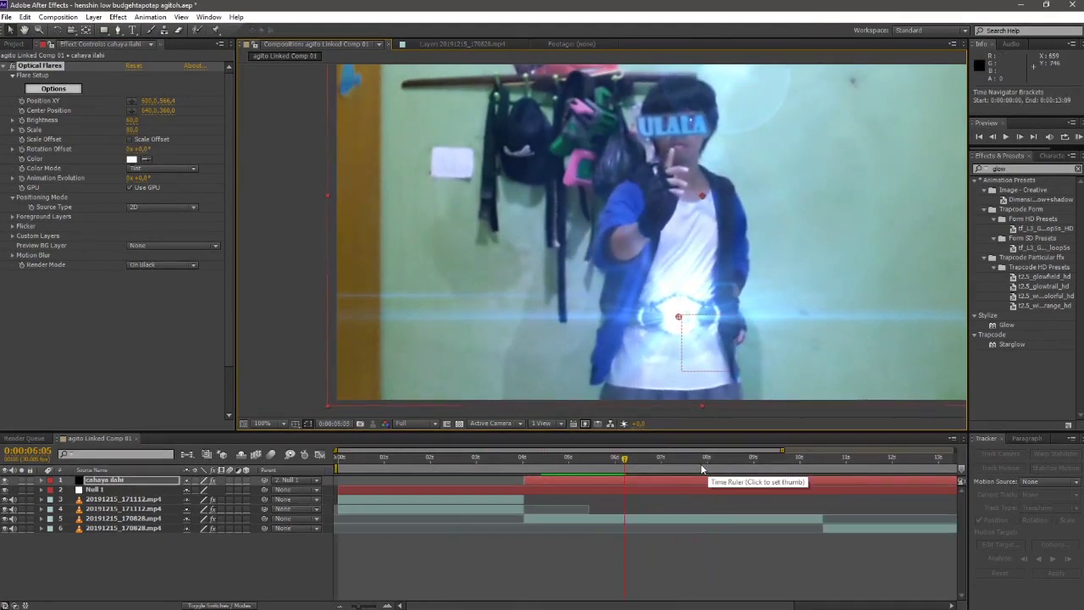
left_click(564, 459)
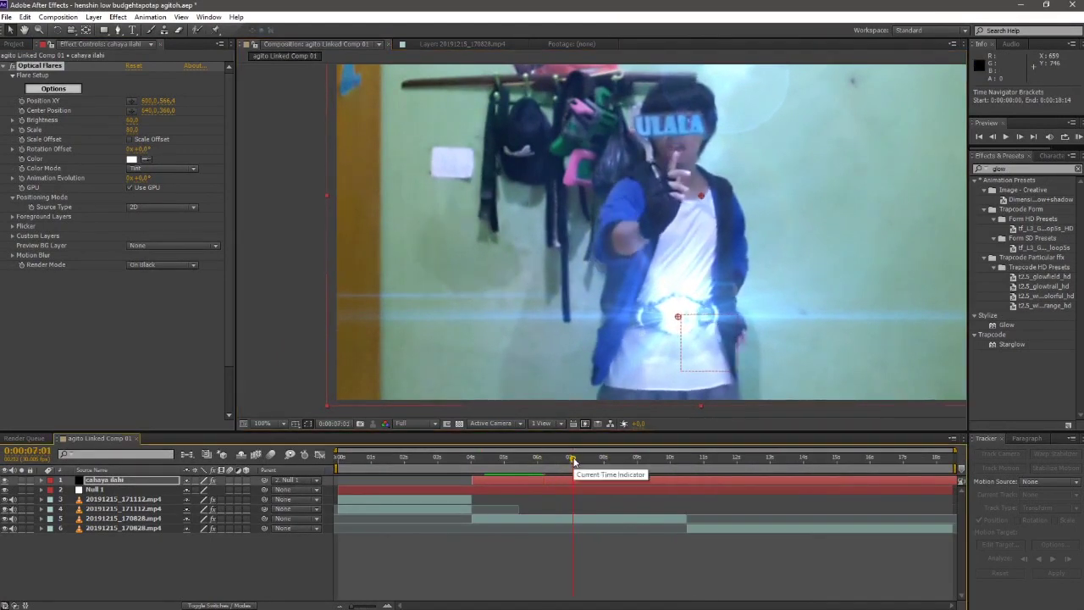
left_click_drag(588, 460, 617, 462)
key("space")
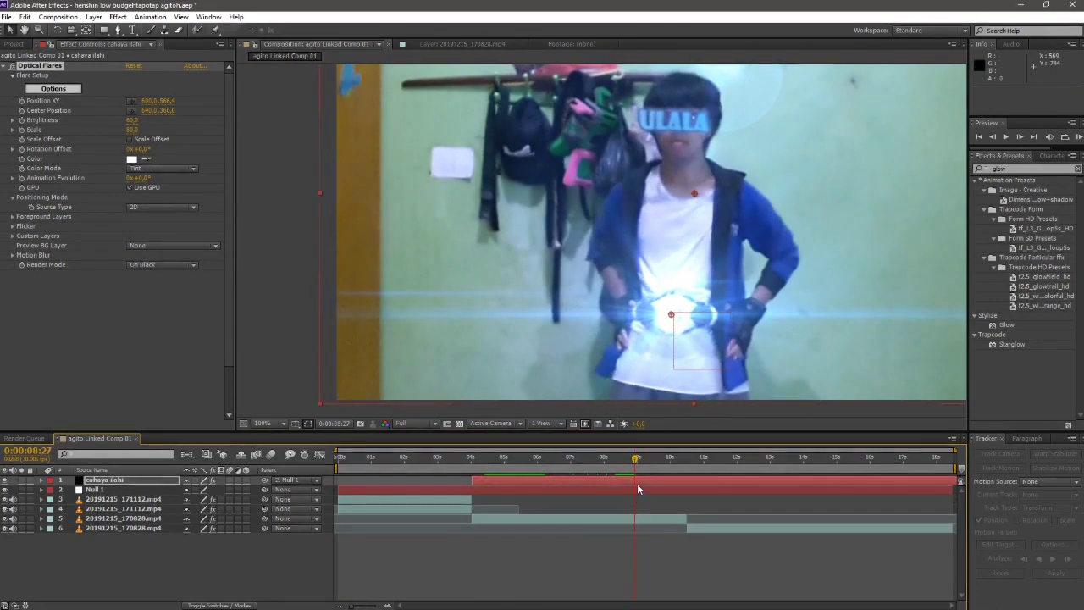
left_click(40, 480)
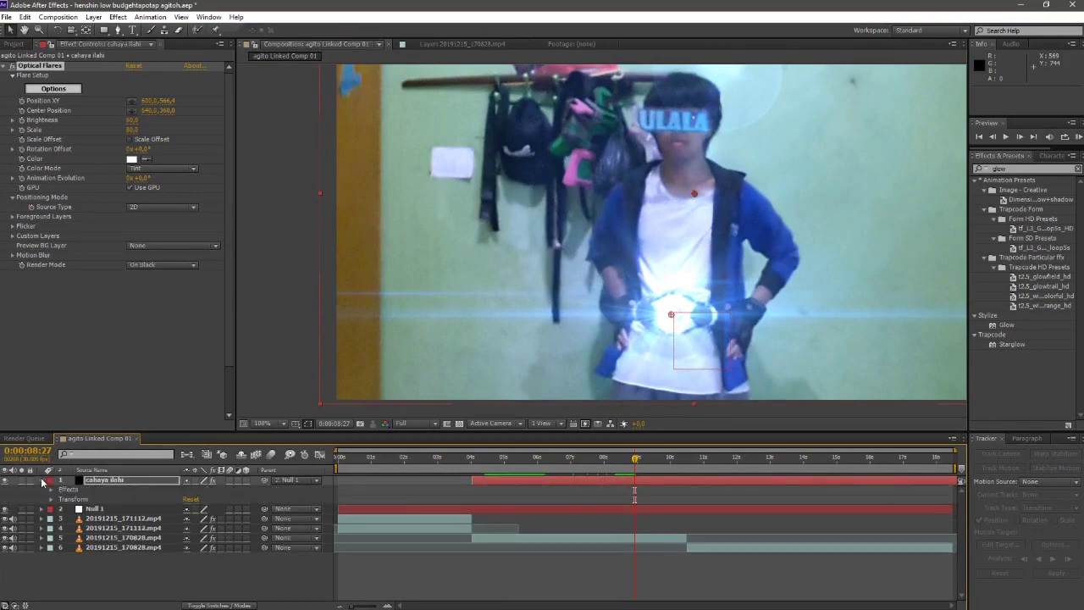
left_click(23, 120)
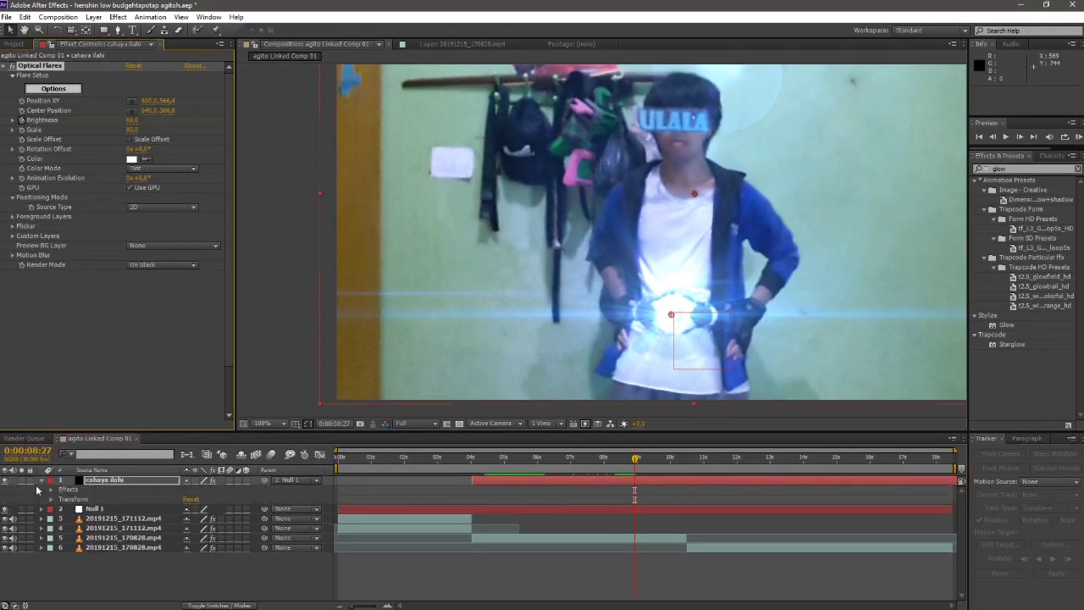
left_click(52, 489)
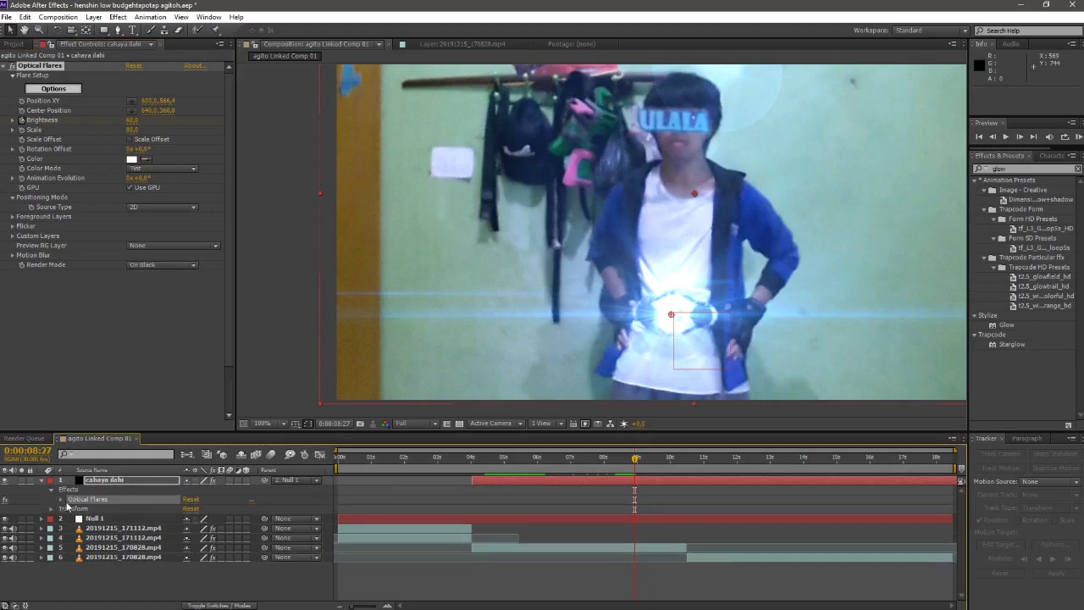
left_click(62, 499)
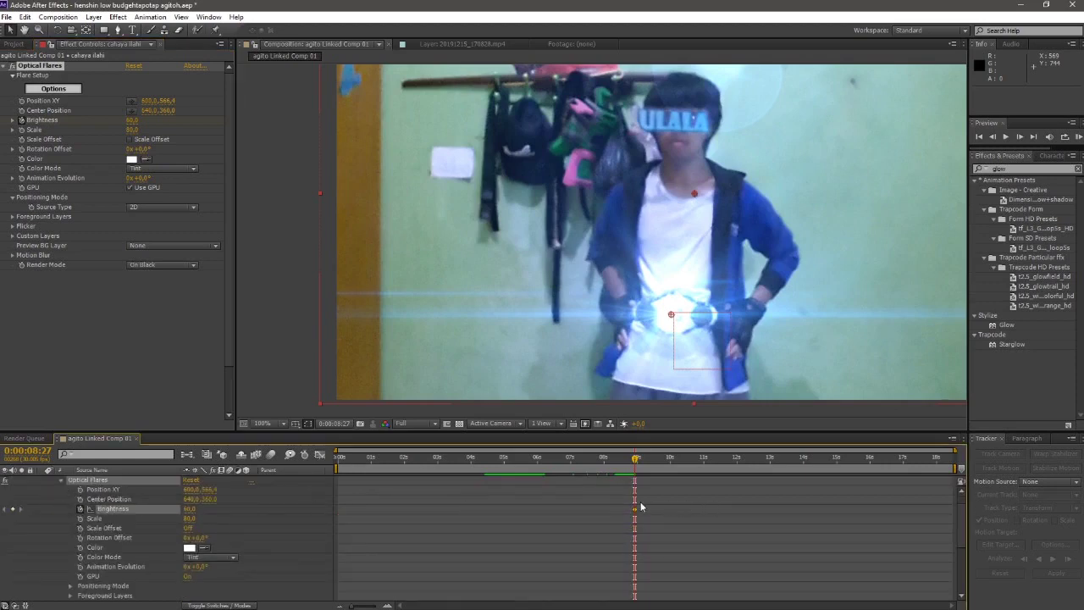
left_click(59, 480)
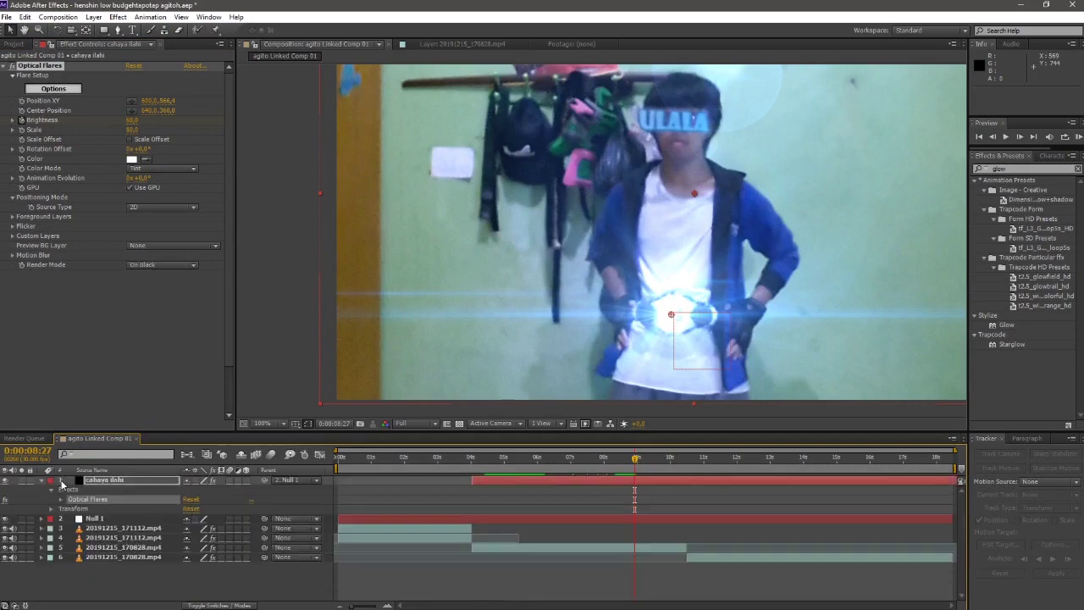
Step: Set the flare's brightness to 650 at 0:00:10:14, where the masked clip starts
left_click(705, 557)
mouse_move(635, 458)
left_mouse_down()
mouse_move(682, 472)
mouse_move(680, 460)
mouse_move(685, 480)
mouse_move(696, 467)
left_mouse_up()
left_click(685, 480)
left_click(683, 462)
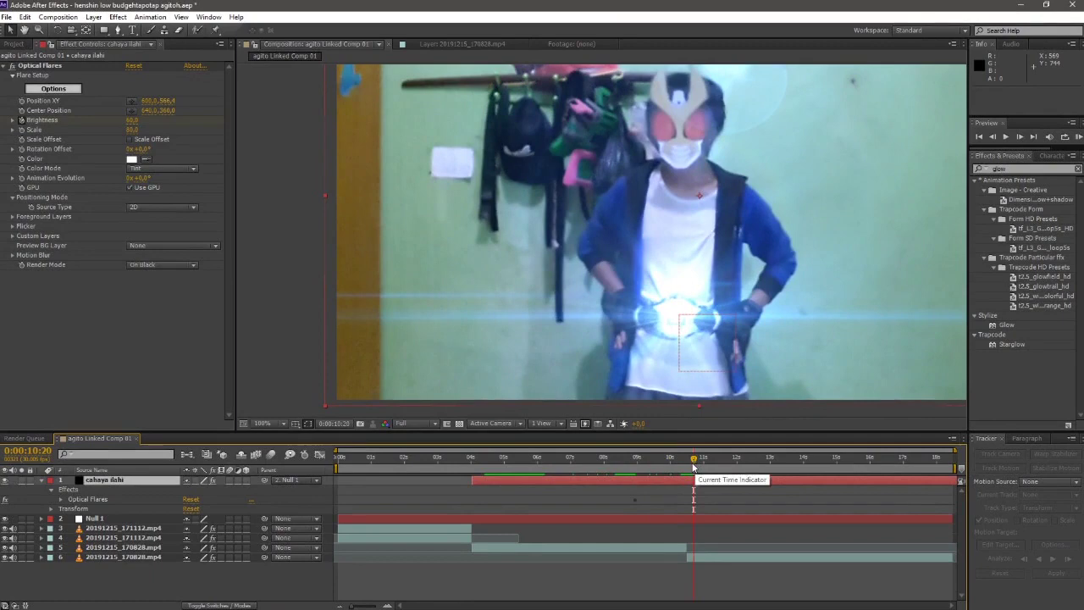
left_click_drag(690, 464, 688, 464)
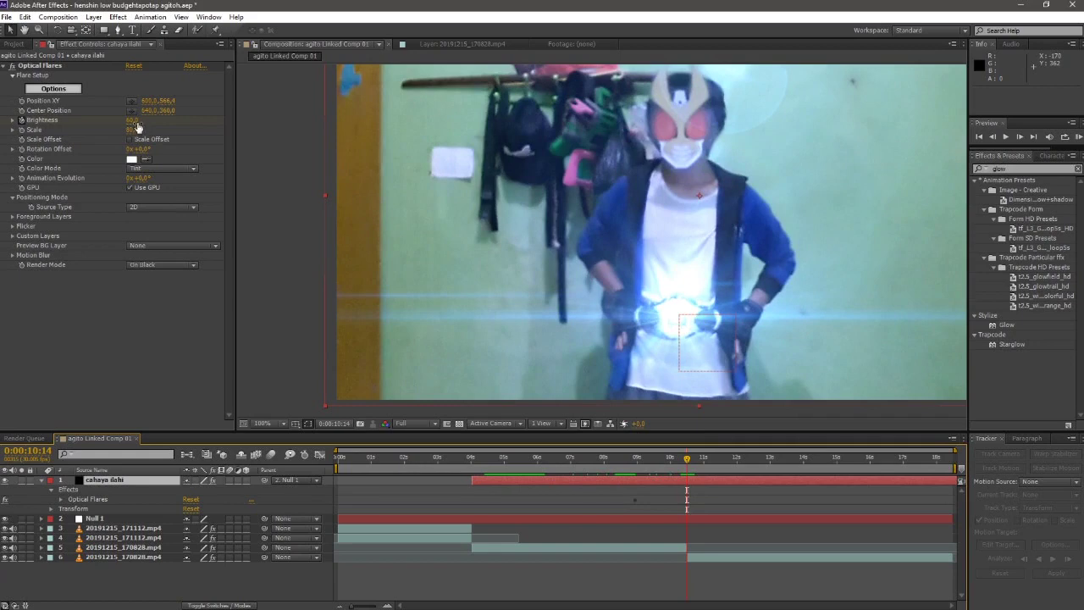
left_click(688, 505)
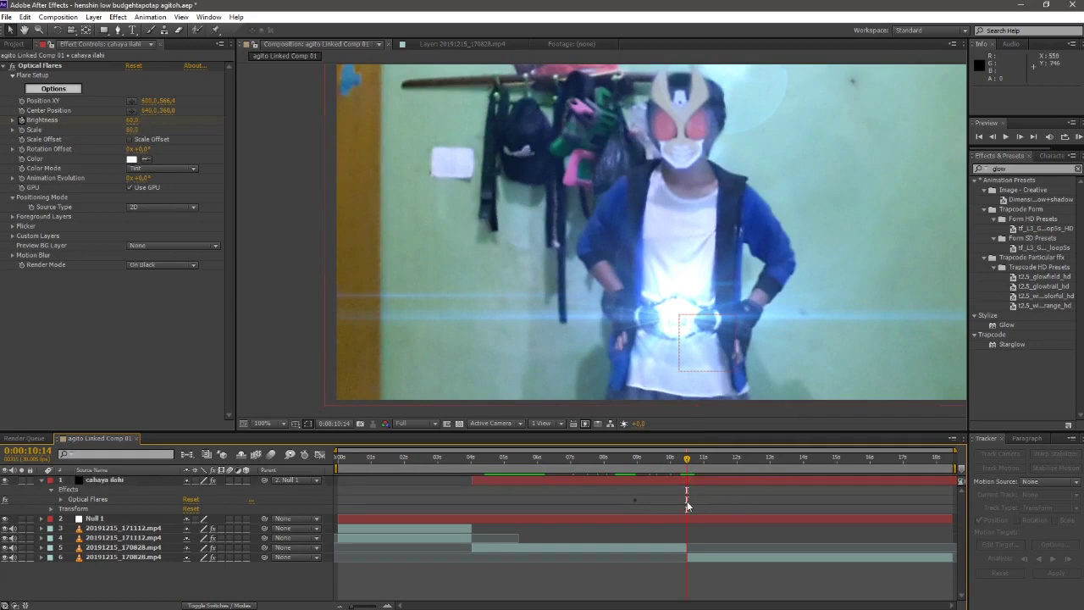
left_click(121, 479)
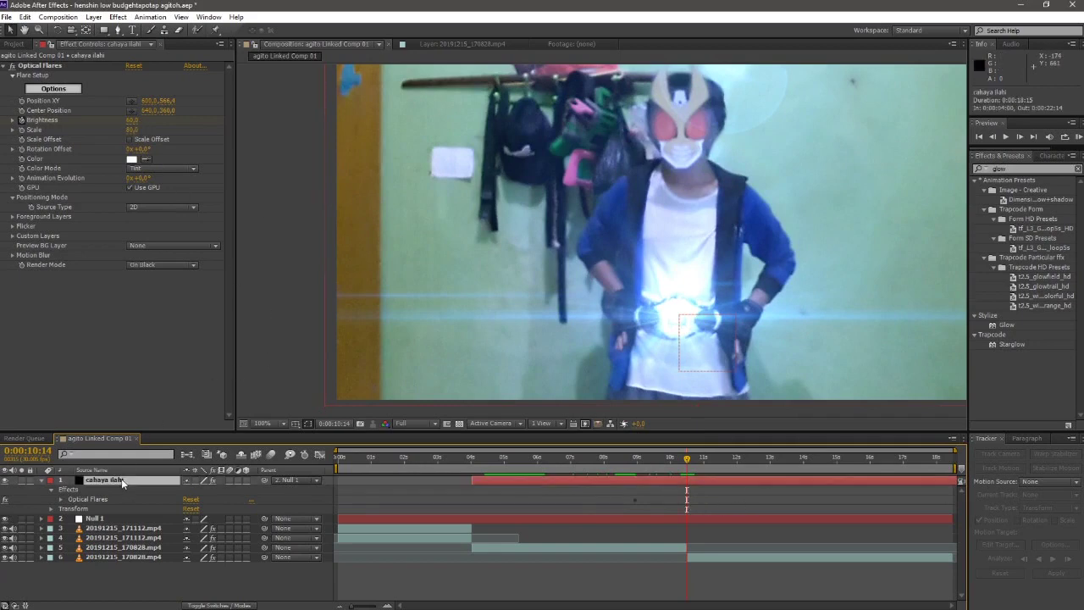
left_click_drag(132, 125, 138, 127)
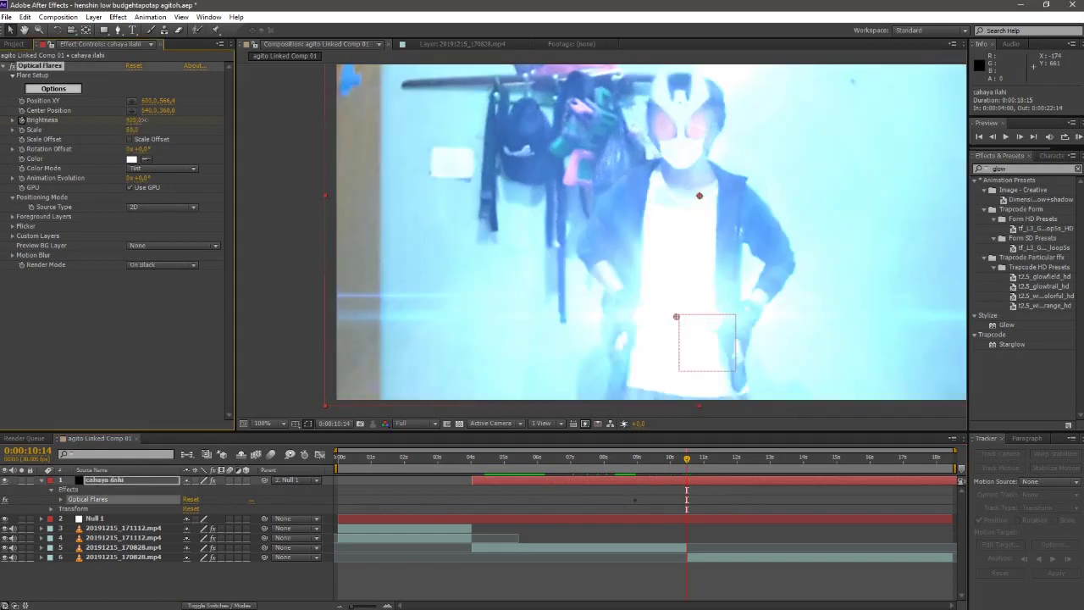
left_click_drag(145, 123, 138, 125)
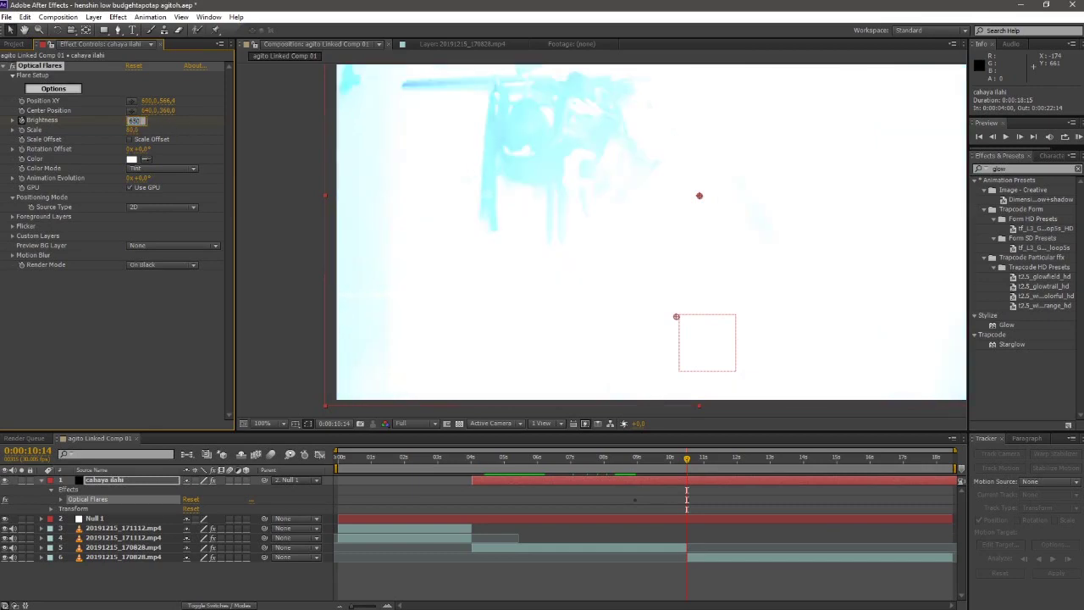
key("Return")
Step: Play the composition from 0:00:09:04 to check how the flare builds up to a white flash
scroll(844, 170, "down", 2)
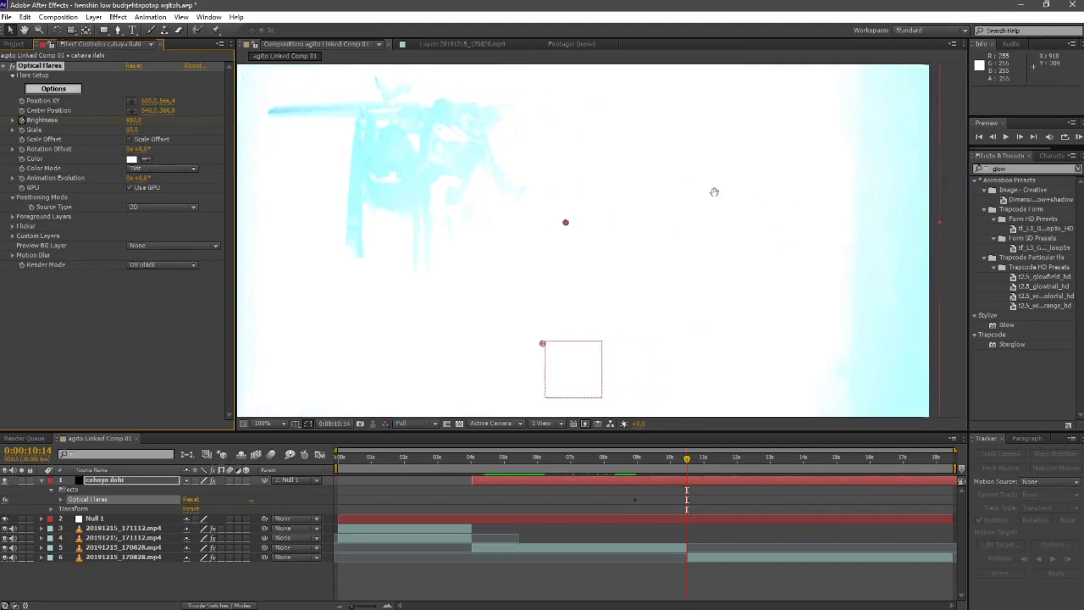
scroll(583, 212, "up", 1)
left_click_drag(583, 213, 621, 211)
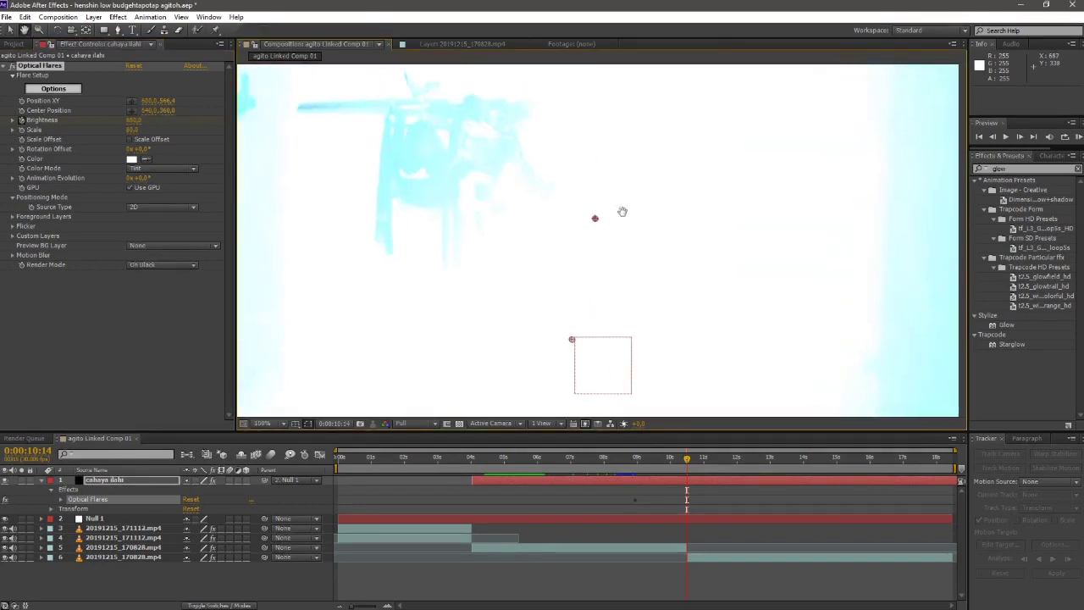
left_click_drag(690, 462, 652, 459)
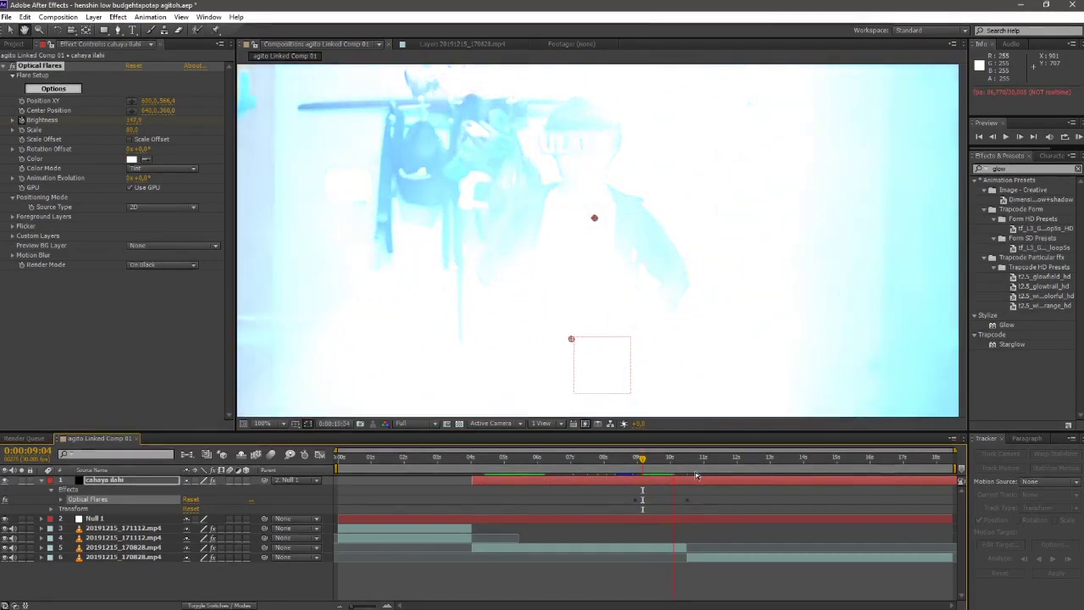
Step: Lower the preview resolution to Quarter and preview the flash from 0:00:10:09 across the clip change
left_click(403, 422)
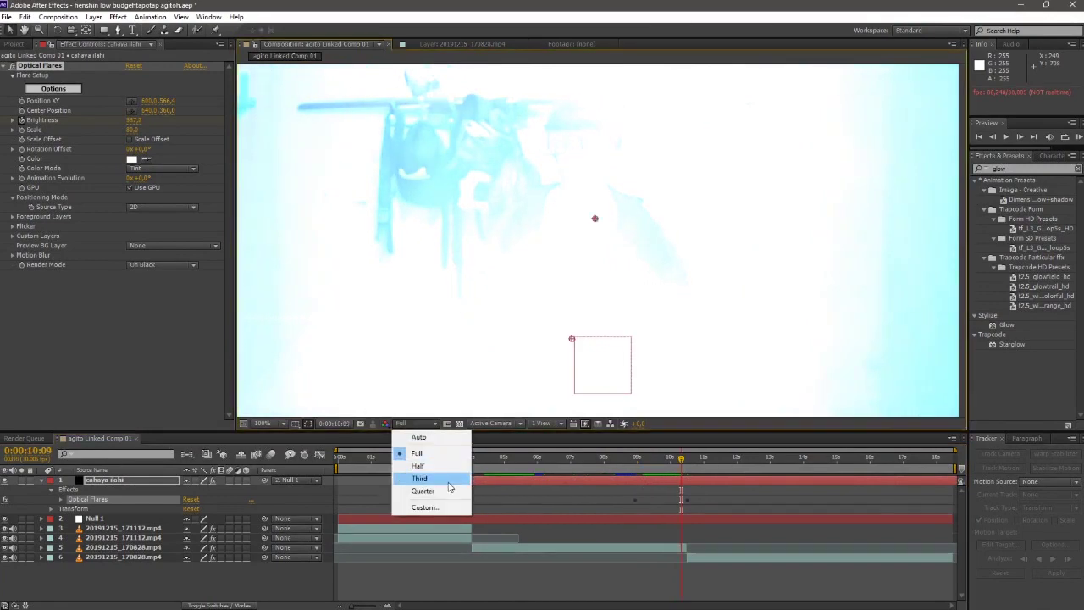
left_click(423, 491)
key("KP_0")
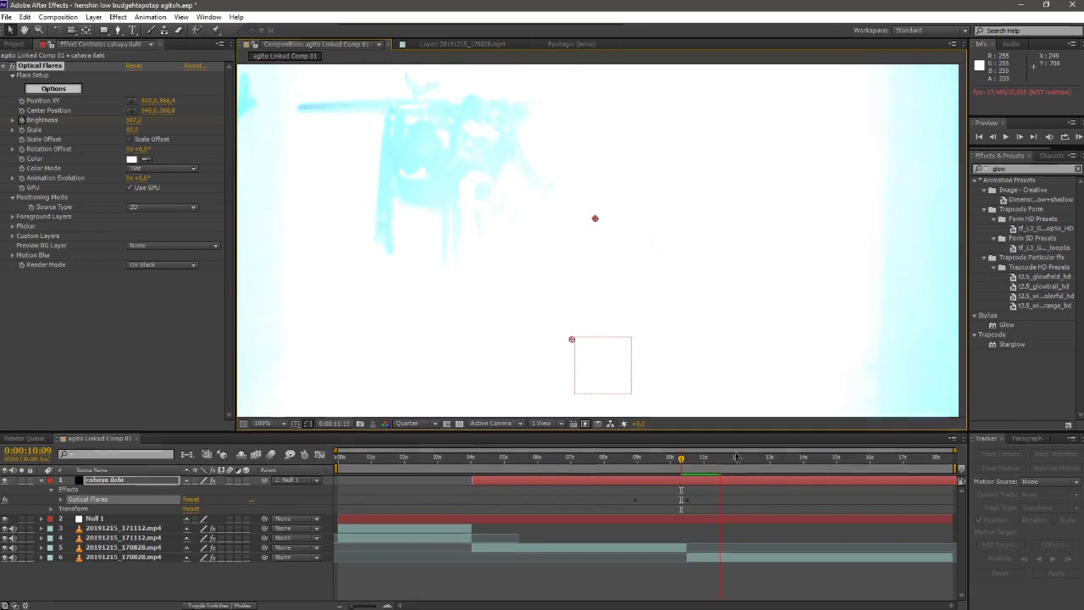
key("space")
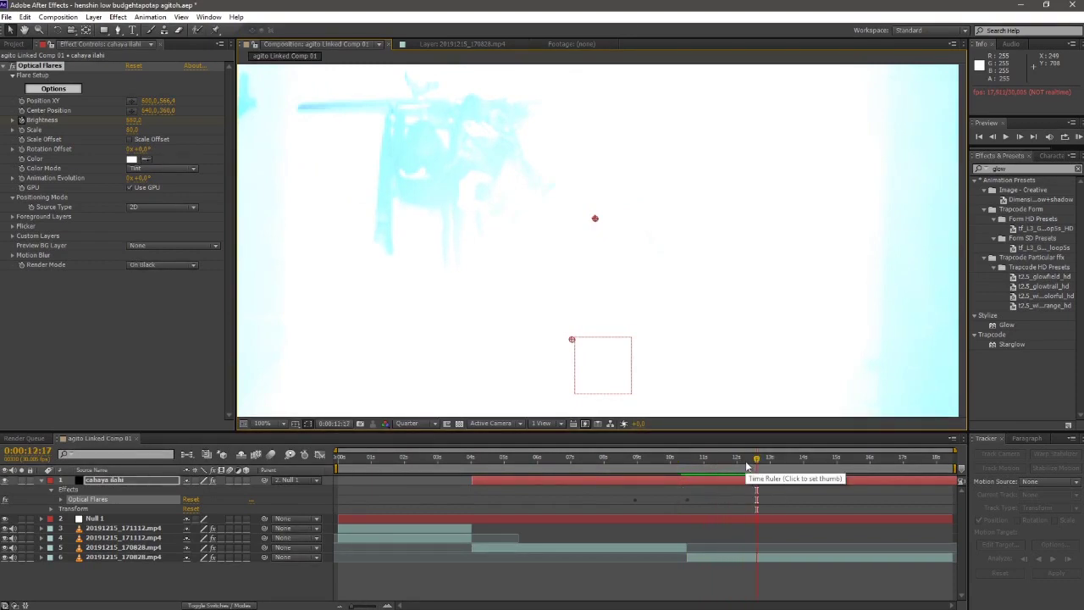
Step: Set the flare's brightness to 0 at 0:00:11:26, after the clip change
left_click_drag(726, 461, 698, 464)
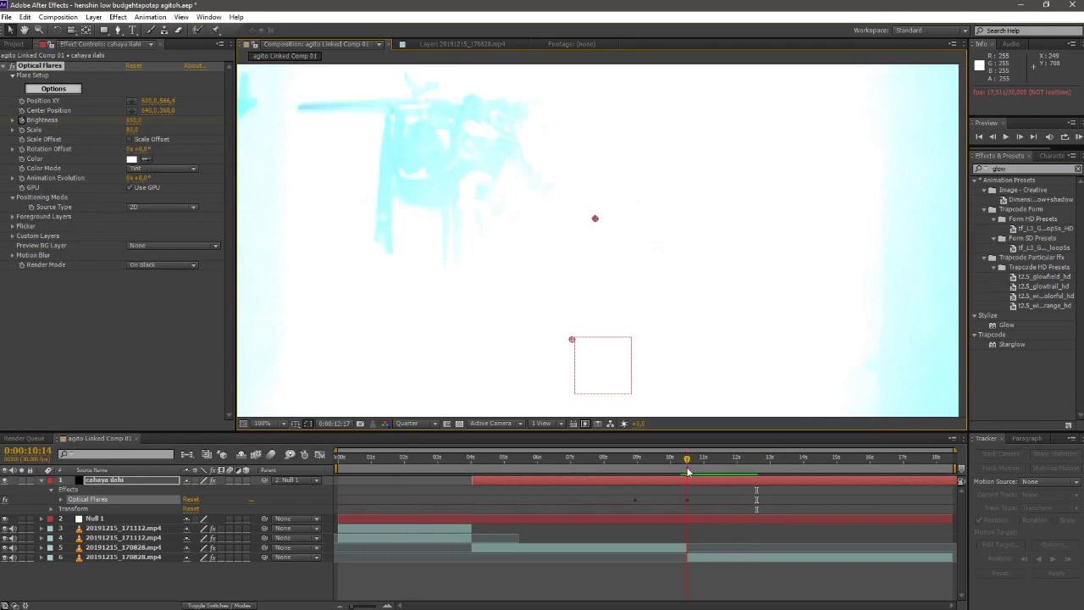
left_click(688, 507)
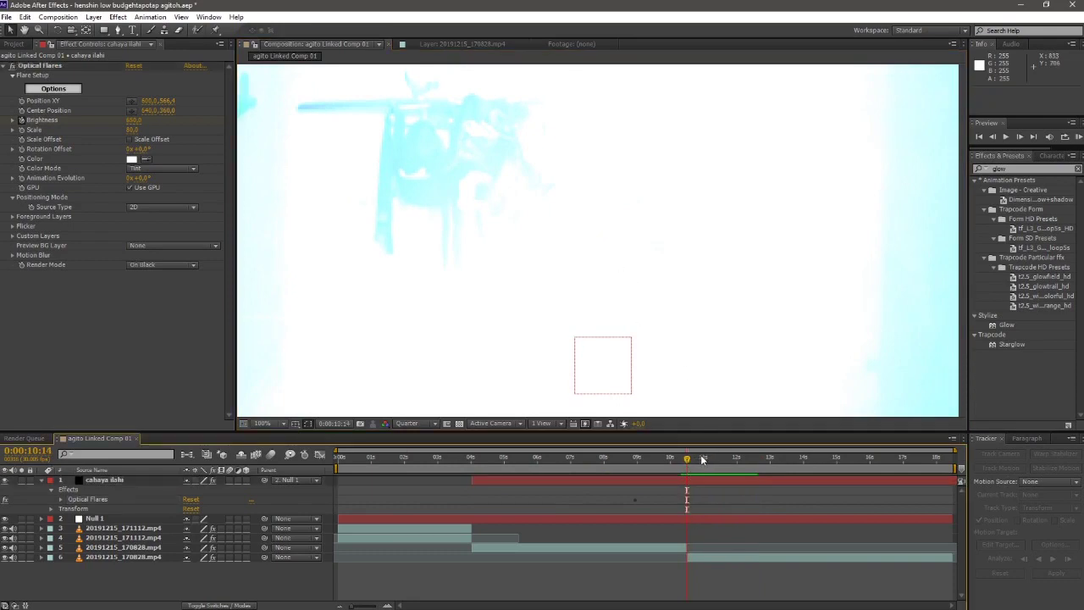
left_click_drag(705, 458, 718, 459)
left_click(134, 123)
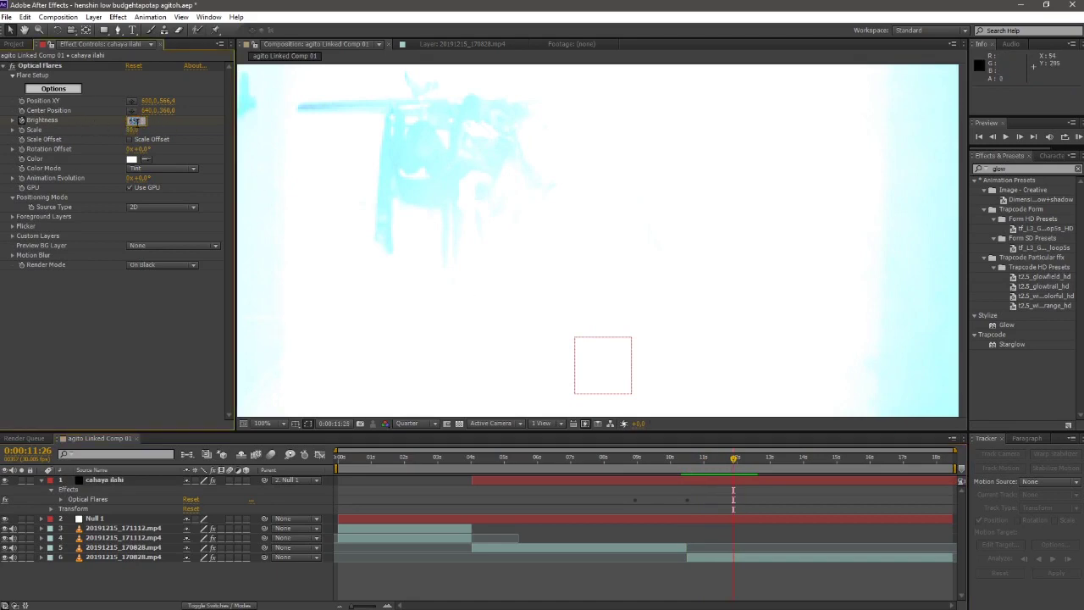
type("0")
key("Return")
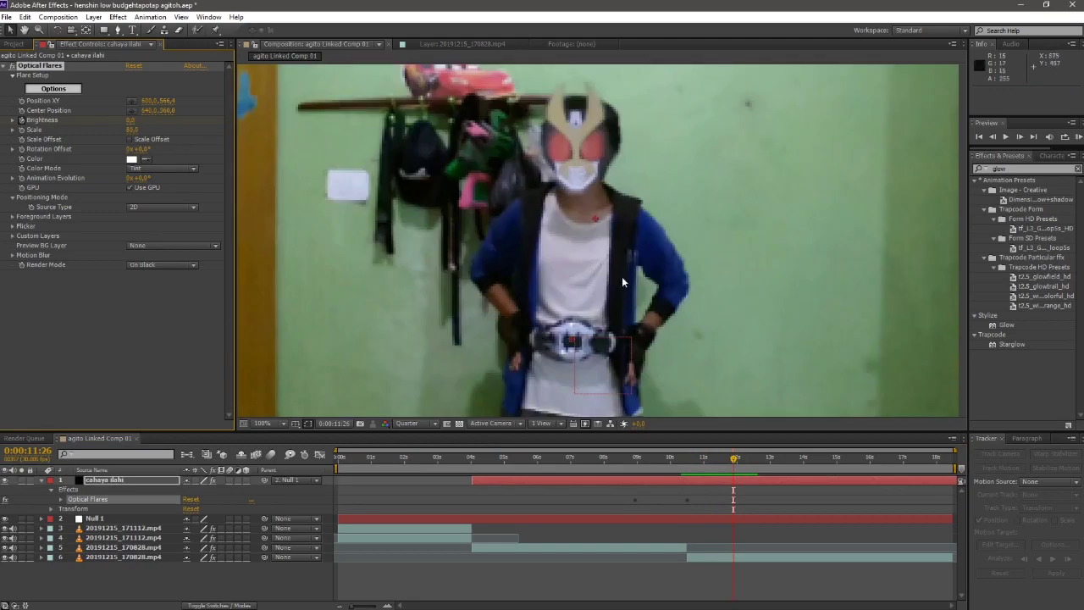
Step: Expand the layer's Optical Flares properties and play the composition from 0:00:08:19 to check the flash and its fade-out
left_click(60, 500)
left_click(620, 467)
left_click(625, 465)
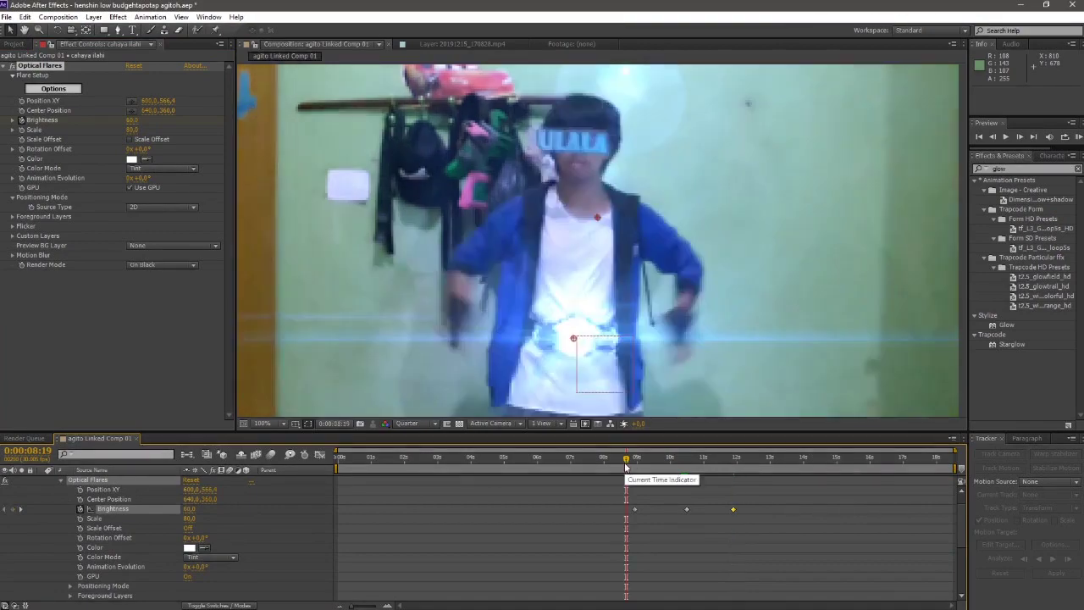
key("space")
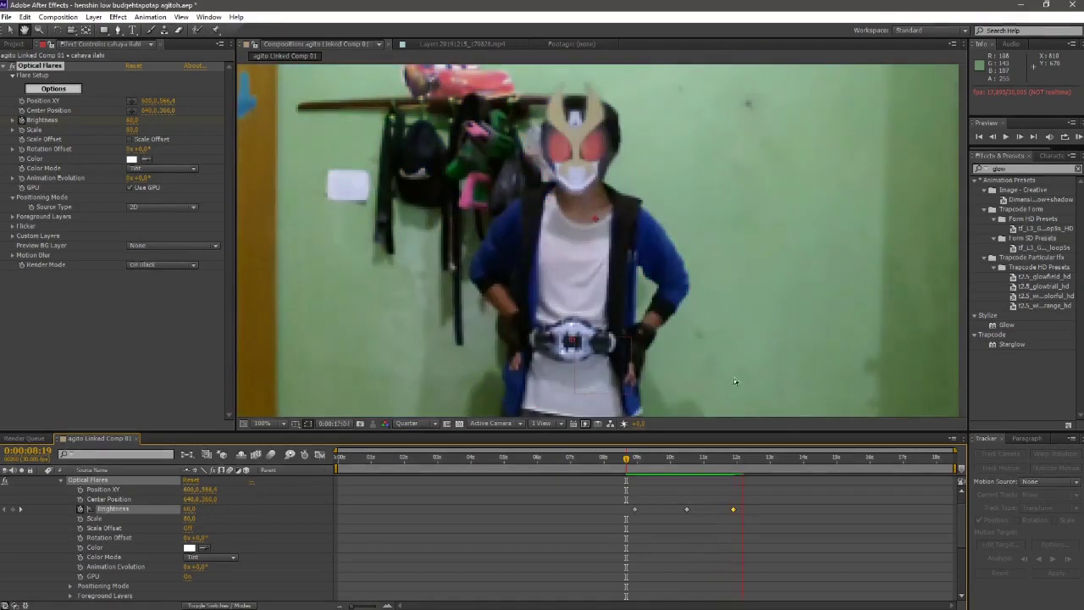
key("space")
scroll(730, 381, "down", 3)
key("period")
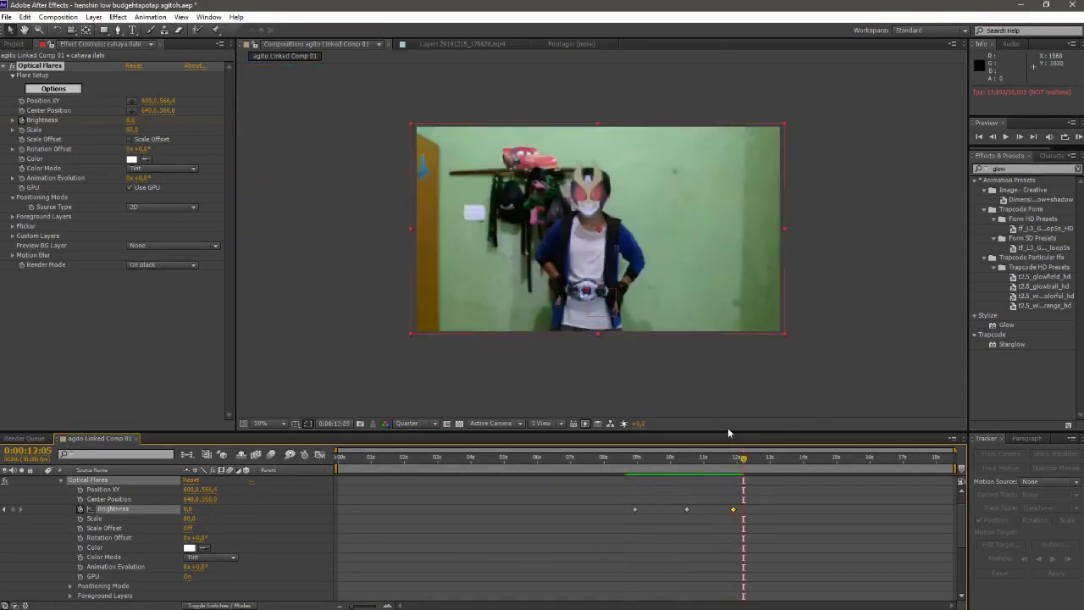
Step: Move the current time back to 0:00:05:04 and collapse the cahaya ilahi layer's properties
left_click(683, 470)
left_click_drag(682, 470, 508, 462)
scroll(49, 497, "up", 1)
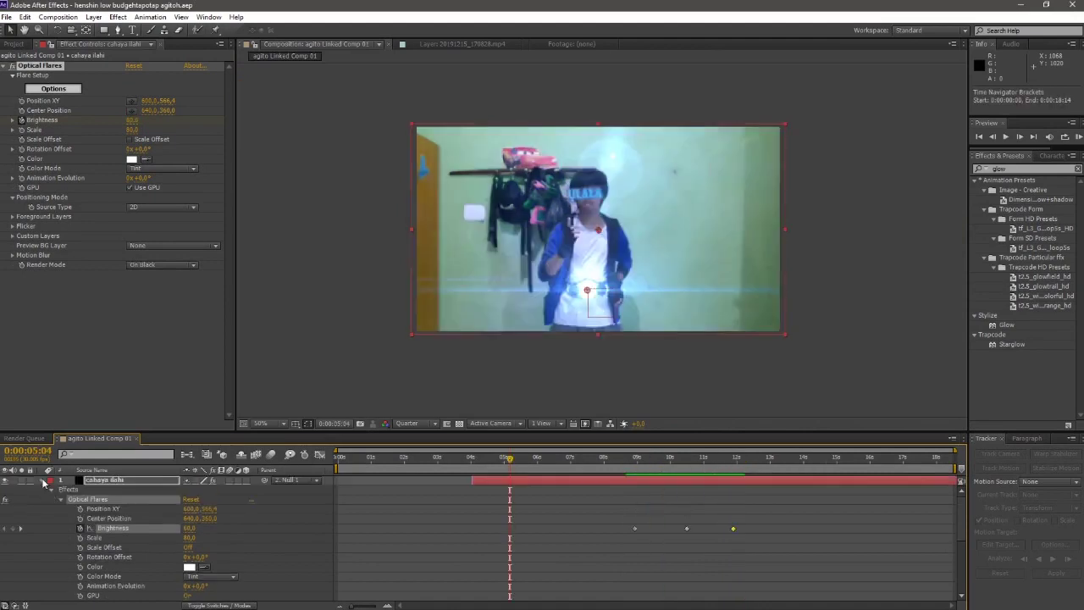
left_click(42, 480)
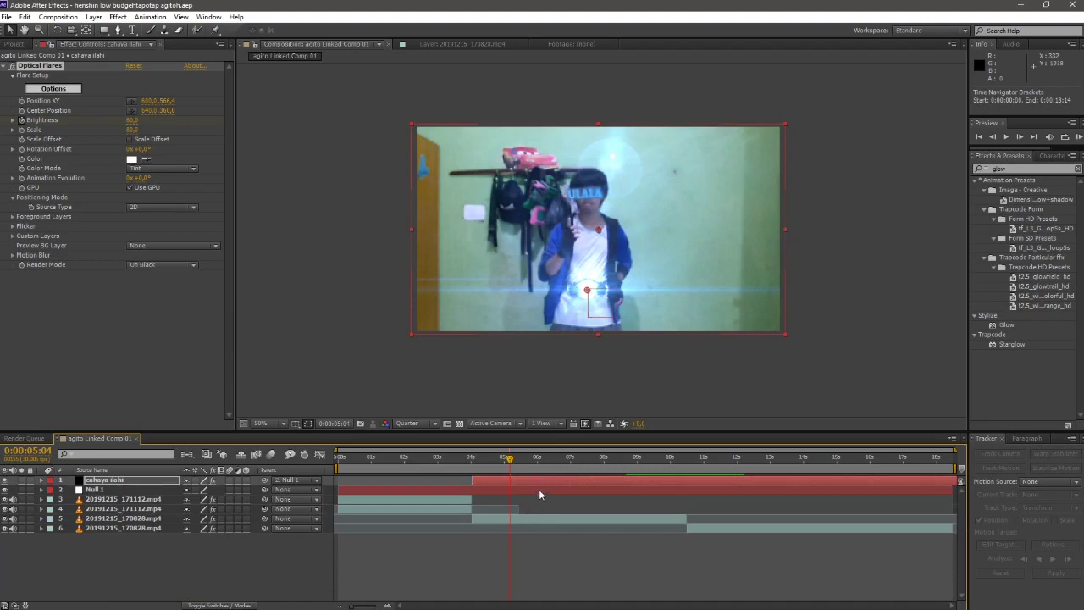
Step: Switch to Premiere Pro and play Sequence 01 from 00;00;02;26, where the linked composition starts
mouse_move(364, 604)
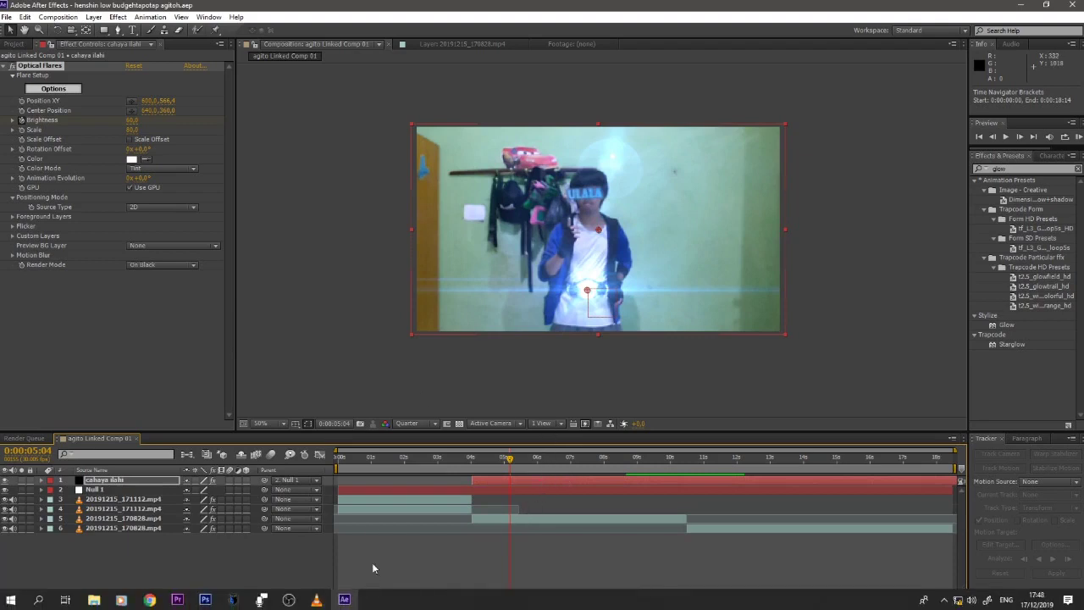
left_click(177, 600)
left_click(501, 488)
left_click_drag(479, 403, 471, 403)
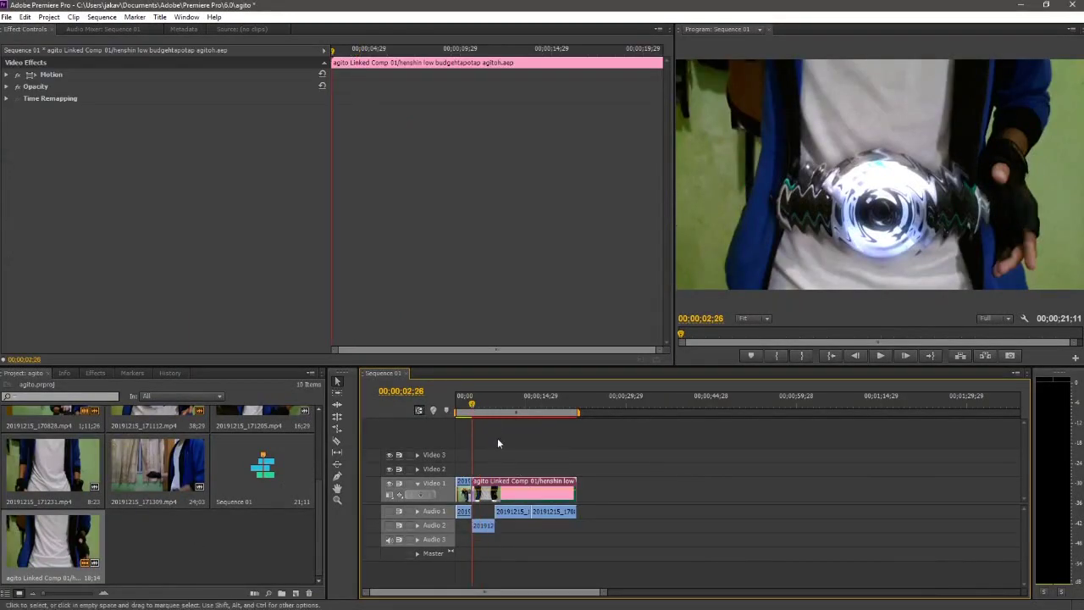
key("=")
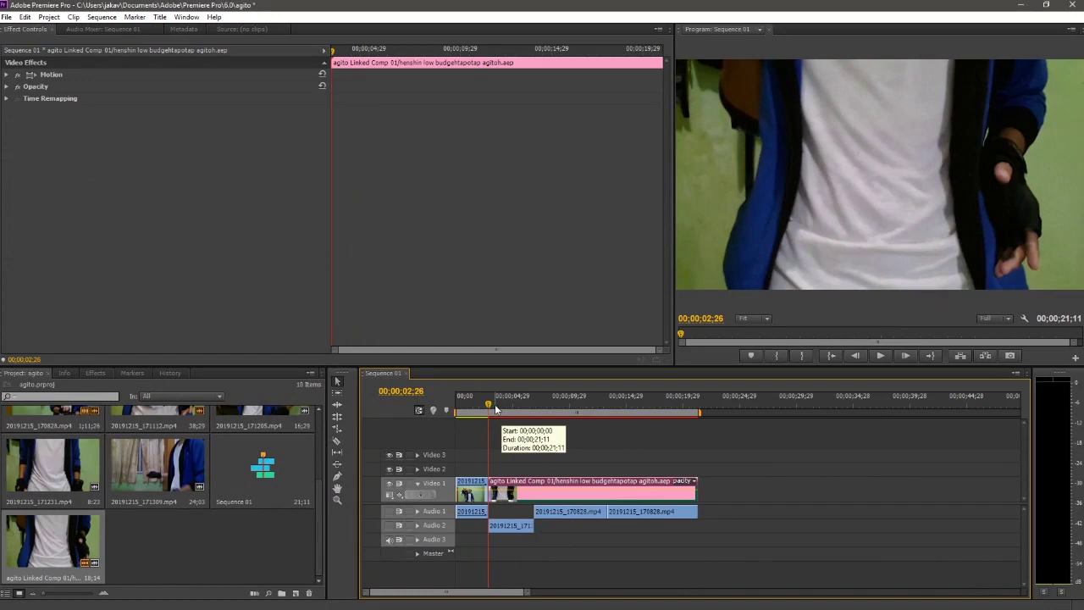
key("space")
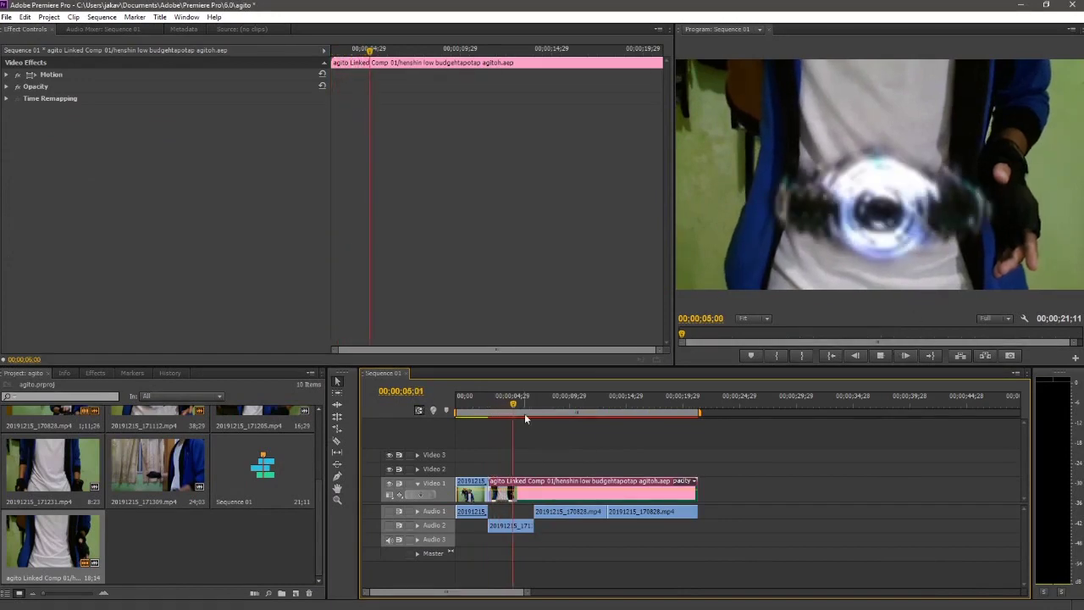
Step: Place the playhead at 00;00;00;23 and render the video previews for Sequence 01's work area
left_click(463, 404)
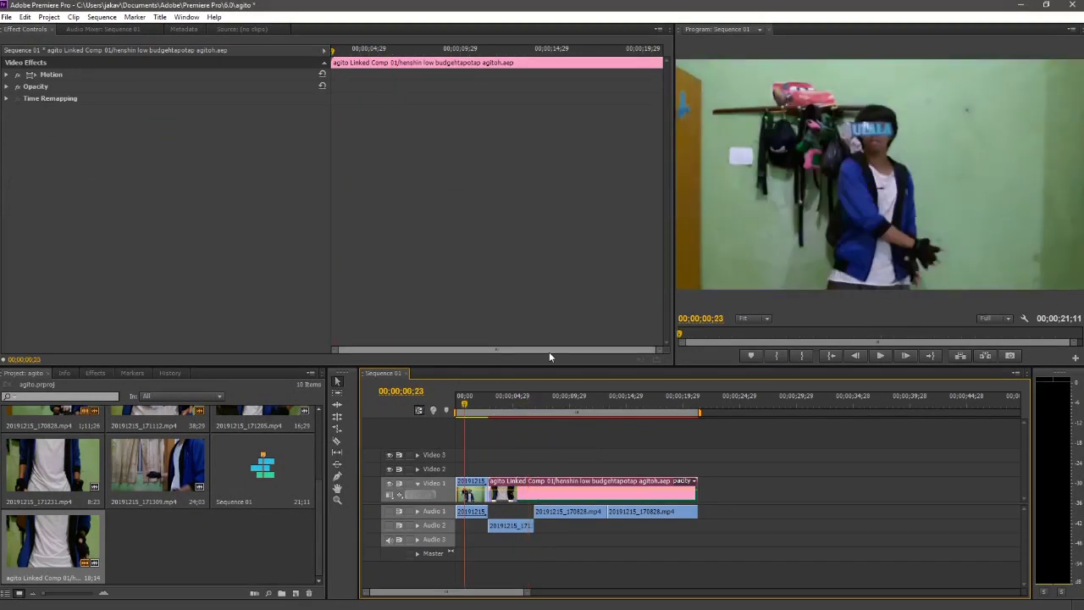
key("Return")
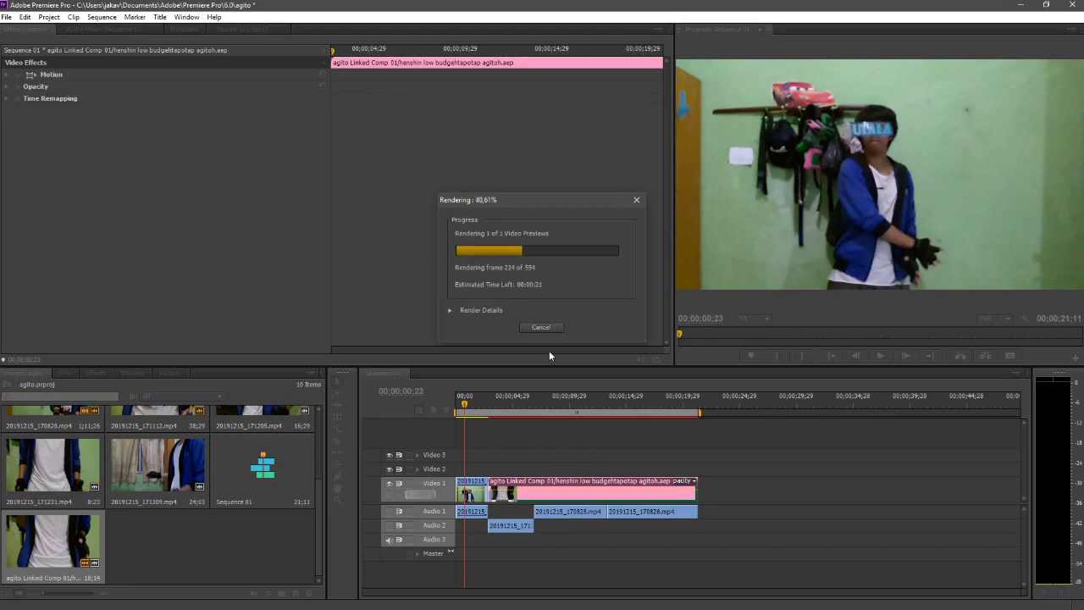
mouse_move(312, 604)
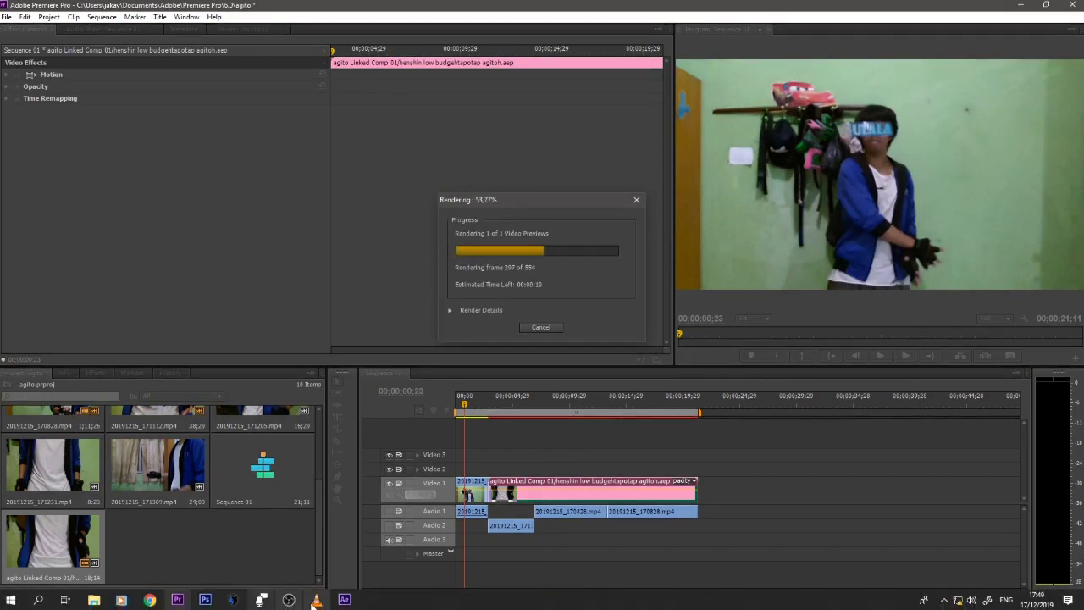
left_click(329, 533)
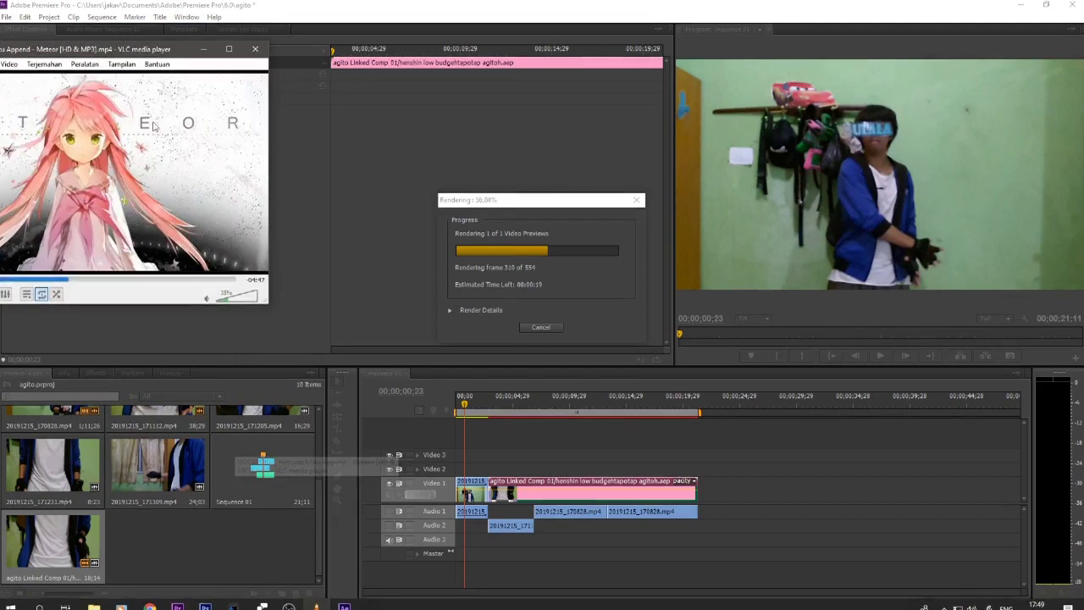
left_click_drag(160, 54, 409, 112)
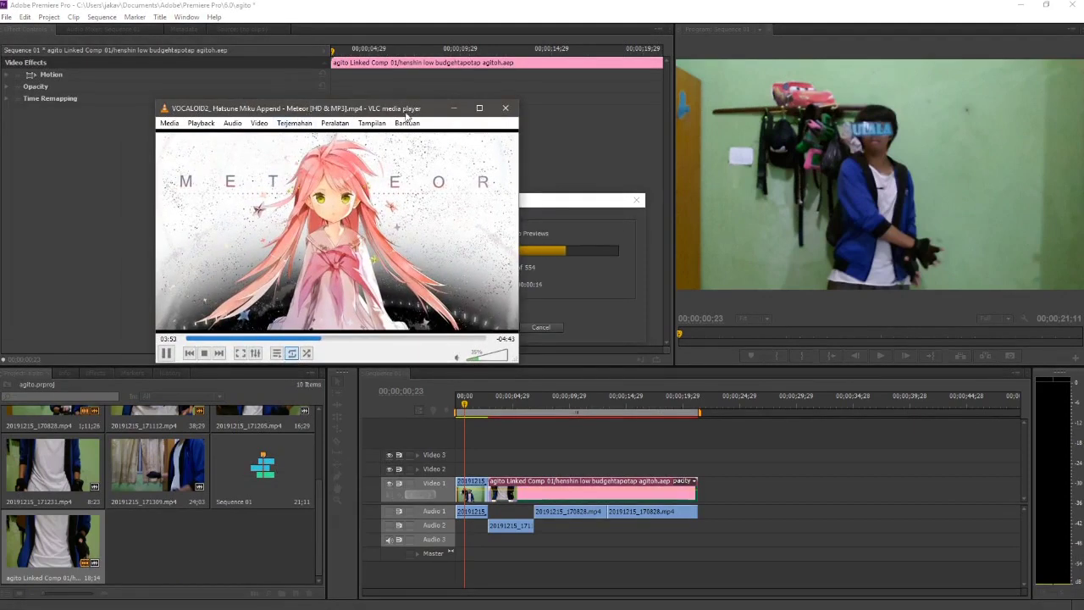
left_click_drag(415, 108, 306, 68)
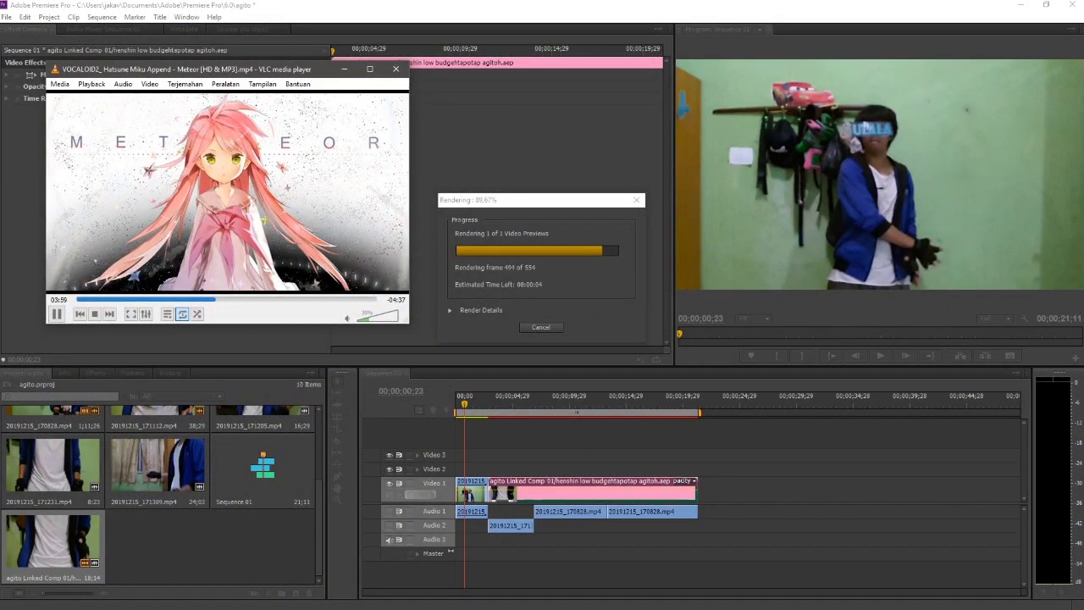
left_click(344, 70)
Step: Play the rendered sequence through the white flash and stop at 00;00;15;07 to check the transformation
key("space")
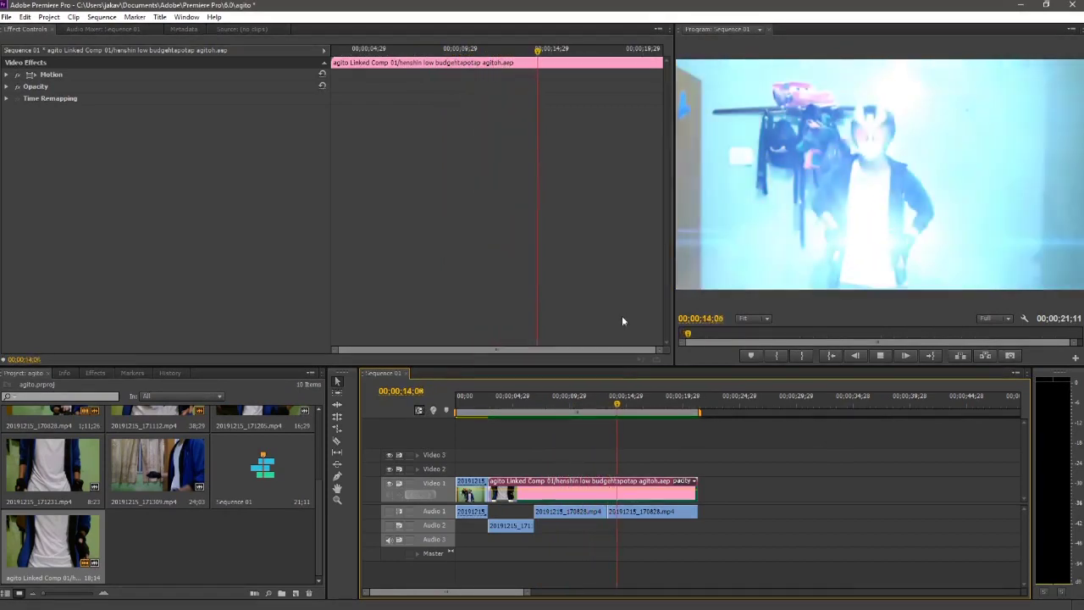
key("space")
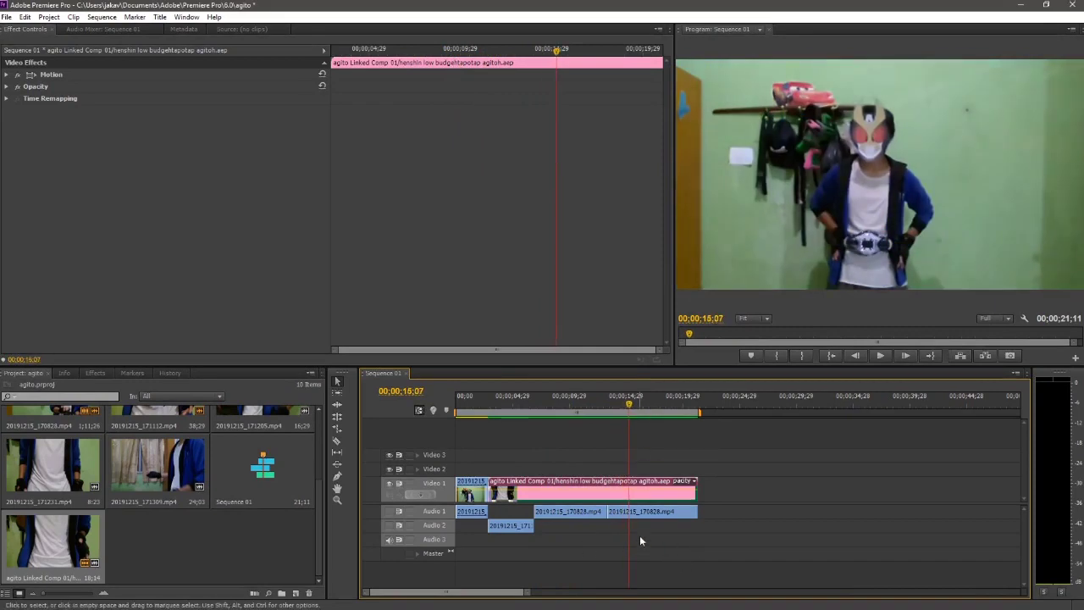